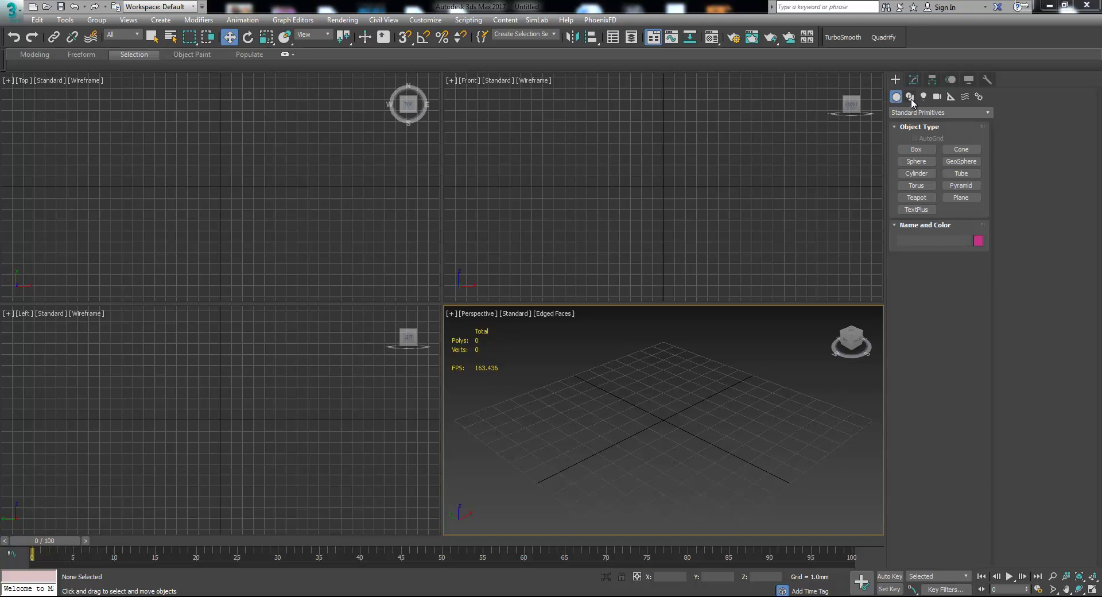
{"action": "left_click", "coordinate": [910, 98]}
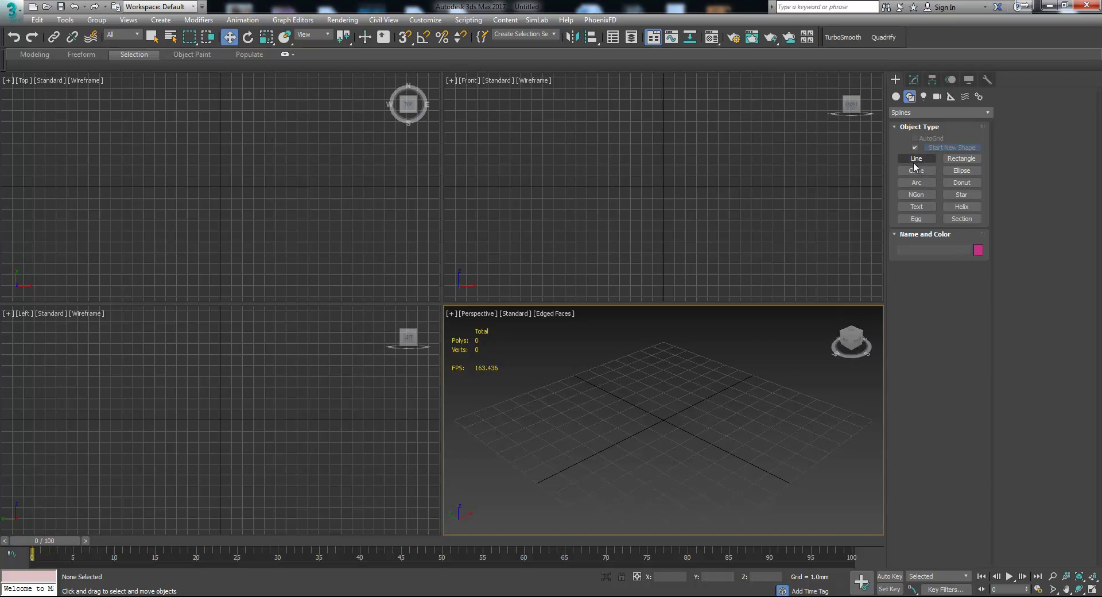
{"action": "left_click", "coordinate": [898, 97]}
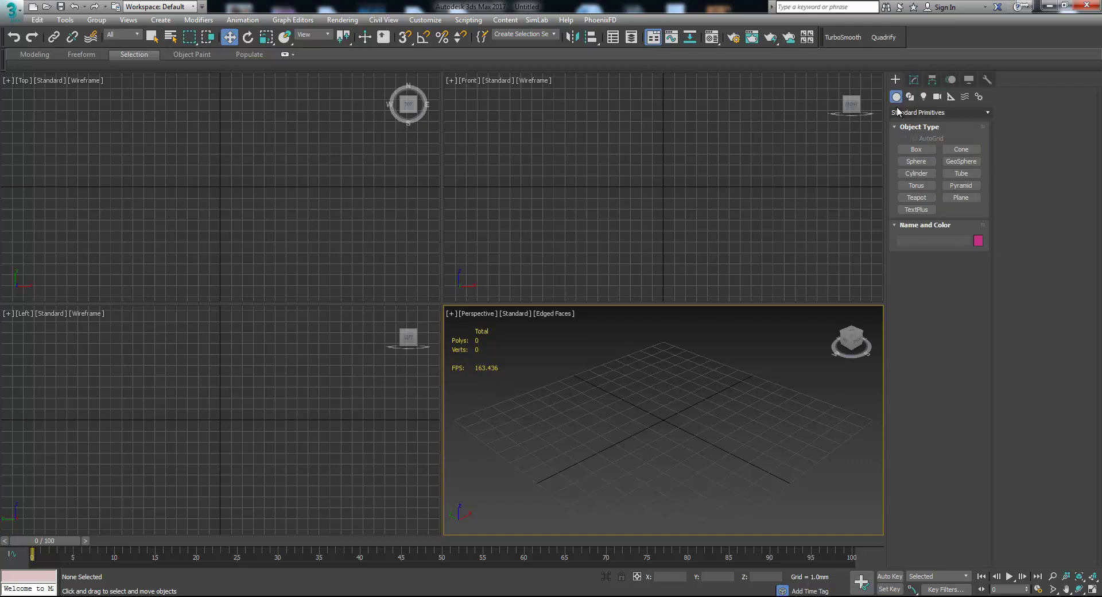
{"action": "left_click", "coordinate": [906, 148]}
{"action": "left_click_drag", "start_coordinate": [498, 416], "coordinate": [579, 428]}
{"action": "left_click", "coordinate": [574, 405]}
{"action": "middle_click_drag", "start_coordinate": [550, 425], "coordinate": [654, 430], "text": "alt"}
{"action": "key", "text": "ctrl+z"}
{"action": "right_click", "coordinate": [696, 411]}
Draw a rectangle spline about 4.1 mm long and 5.6 mm wide on the perspective grid
{"action": "left_click", "coordinate": [910, 97]}
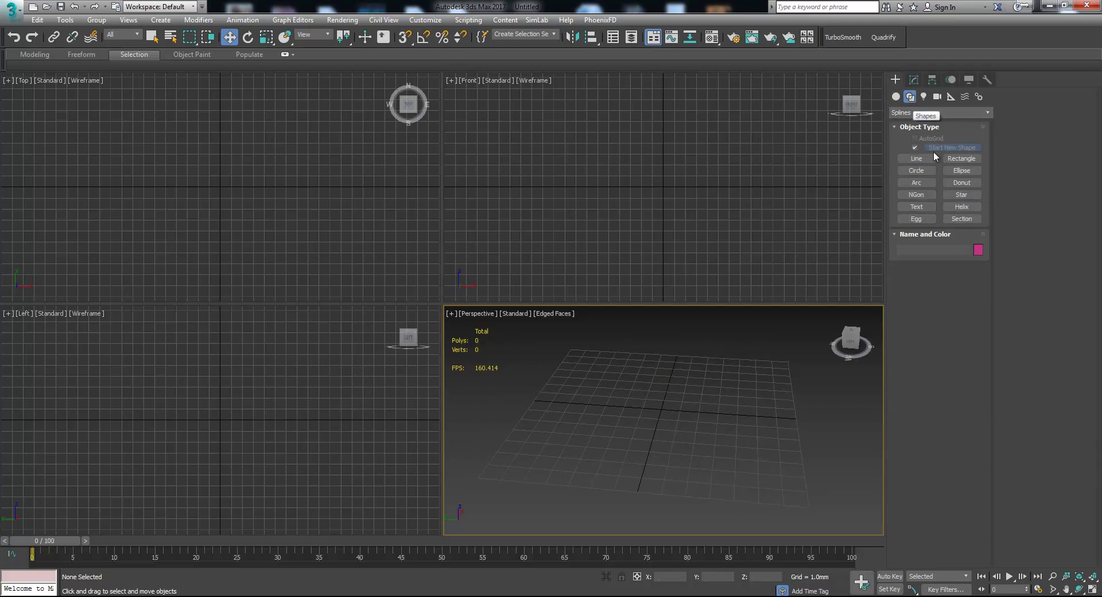
{"action": "left_click", "coordinate": [917, 160]}
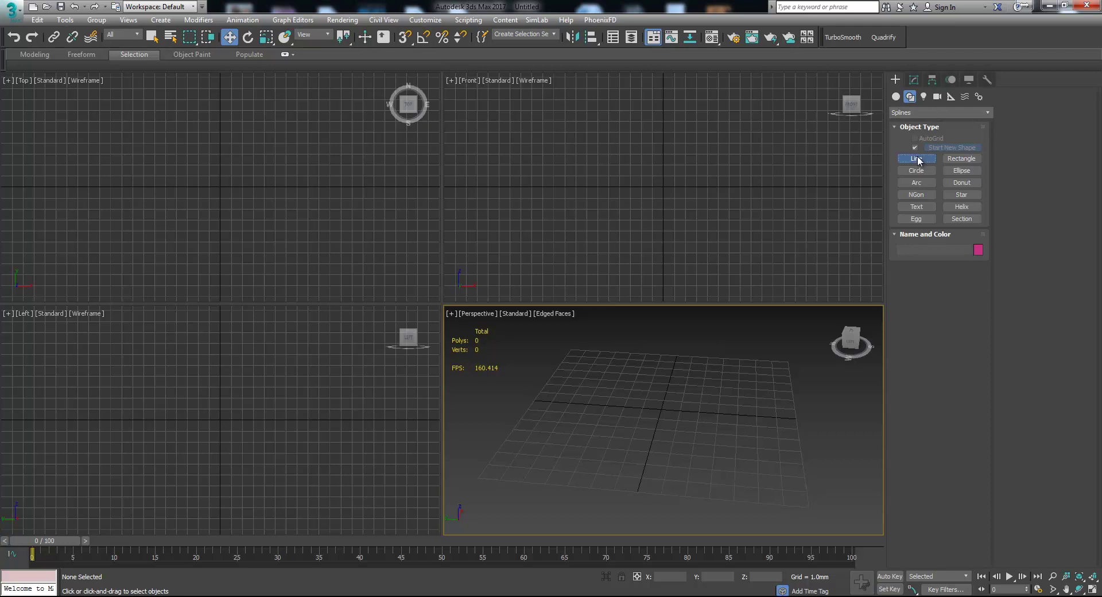
{"action": "left_click", "coordinate": [961, 159]}
{"action": "left_click_drag", "start_coordinate": [585, 367], "coordinate": [614, 399]}
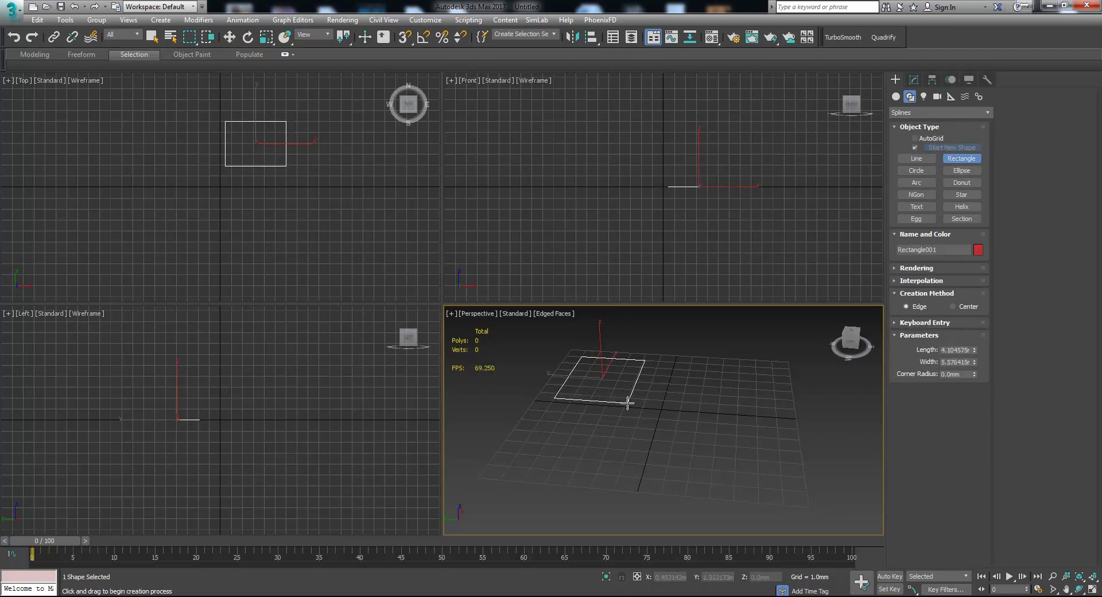
{"action": "mouse_move", "coordinate": [593, 401]}
{"action": "middle_mouse_down", "text": "alt"}
{"action": "mouse_move", "coordinate": [648, 361]}
{"action": "mouse_move", "coordinate": [639, 389]}
{"action": "mouse_move", "coordinate": [597, 423]}
{"action": "mouse_move", "coordinate": [562, 407]}
{"action": "mouse_move", "coordinate": [651, 393]}
{"action": "mouse_move", "coordinate": [561, 389]}
{"action": "mouse_move", "coordinate": [629, 446]}
{"action": "mouse_move", "coordinate": [649, 401]}
{"action": "mouse_move", "coordinate": [622, 415]}
{"action": "mouse_move", "coordinate": [681, 406]}
{"action": "middle_mouse_up", "text": "alt"}
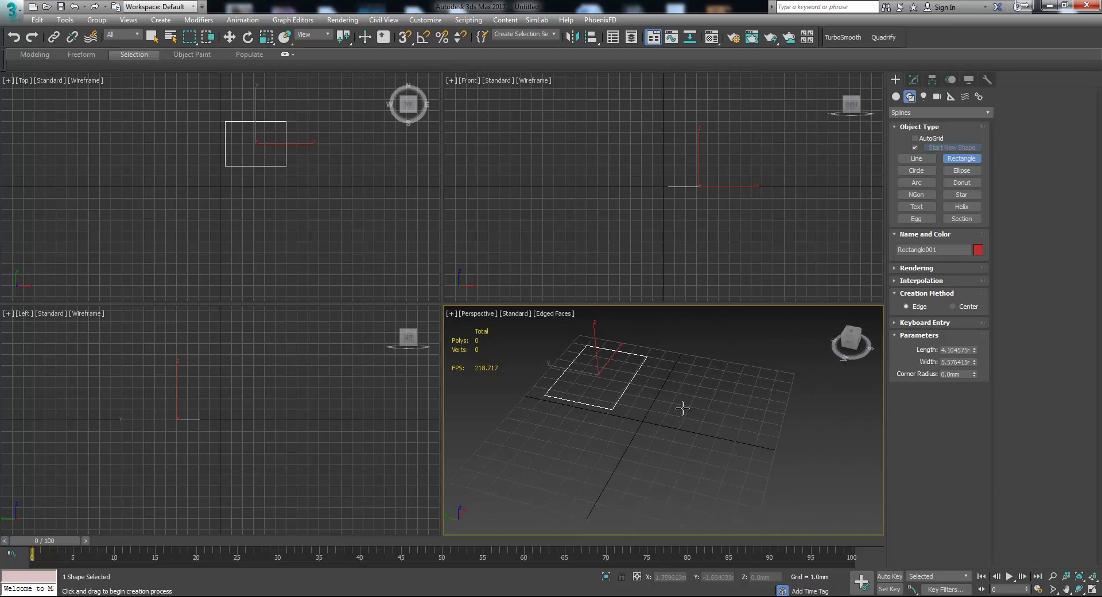
Start a straight-segment line tracing a car's side profile from the front lower corner over the hood and roof to the rear lower corner
{"action": "left_click", "coordinate": [916, 158]}
{"action": "mouse_move", "coordinate": [671, 421]}
{"action": "middle_mouse_down", "text": "alt"}
{"action": "mouse_move", "coordinate": [652, 436]}
{"action": "mouse_move", "coordinate": [618, 435]}
{"action": "mouse_move", "coordinate": [703, 413]}
{"action": "mouse_move", "coordinate": [653, 429]}
{"action": "middle_mouse_up", "text": "alt"}
{"action": "left_click", "coordinate": [511, 463]}
{"action": "left_click", "coordinate": [531, 428]}
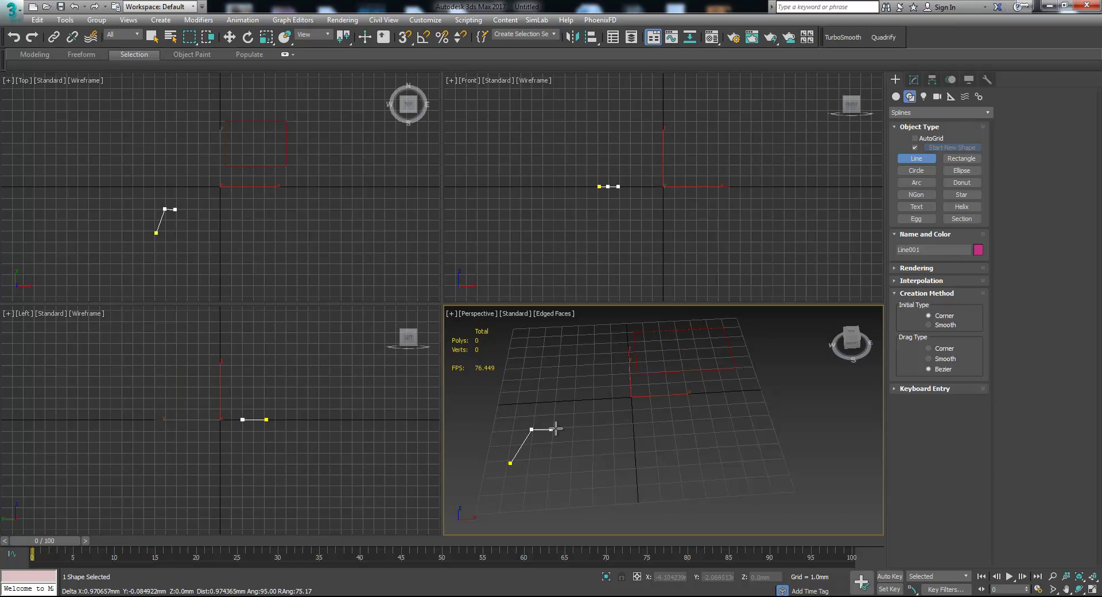
{"action": "left_click", "coordinate": [617, 424]}
{"action": "left_click", "coordinate": [628, 401]}
{"action": "left_click", "coordinate": [691, 398]}
{"action": "left_click", "coordinate": [709, 421]}
{"action": "left_click", "coordinate": [719, 445]}
Continue the car outline along the underside with a rear and a front wheel arch, and close the spline at its starting point
{"action": "left_click", "coordinate": [699, 446]}
{"action": "left_click", "coordinate": [689, 428]}
{"action": "left_click", "coordinate": [669, 427]}
{"action": "left_click", "coordinate": [664, 451]}
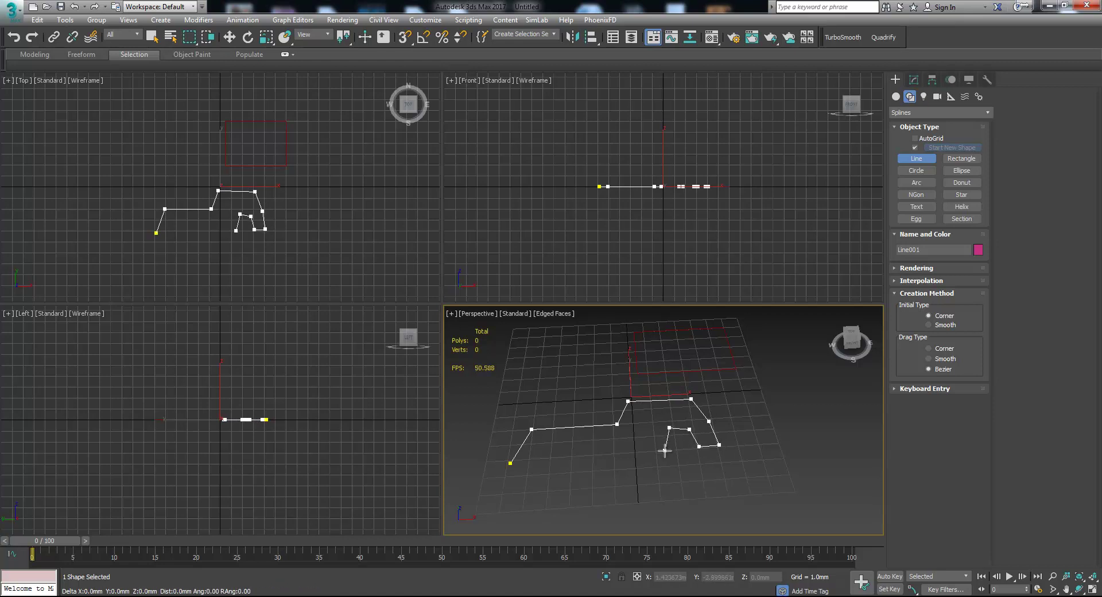
{"action": "left_click", "coordinate": [580, 457]}
{"action": "left_click", "coordinate": [570, 442]}
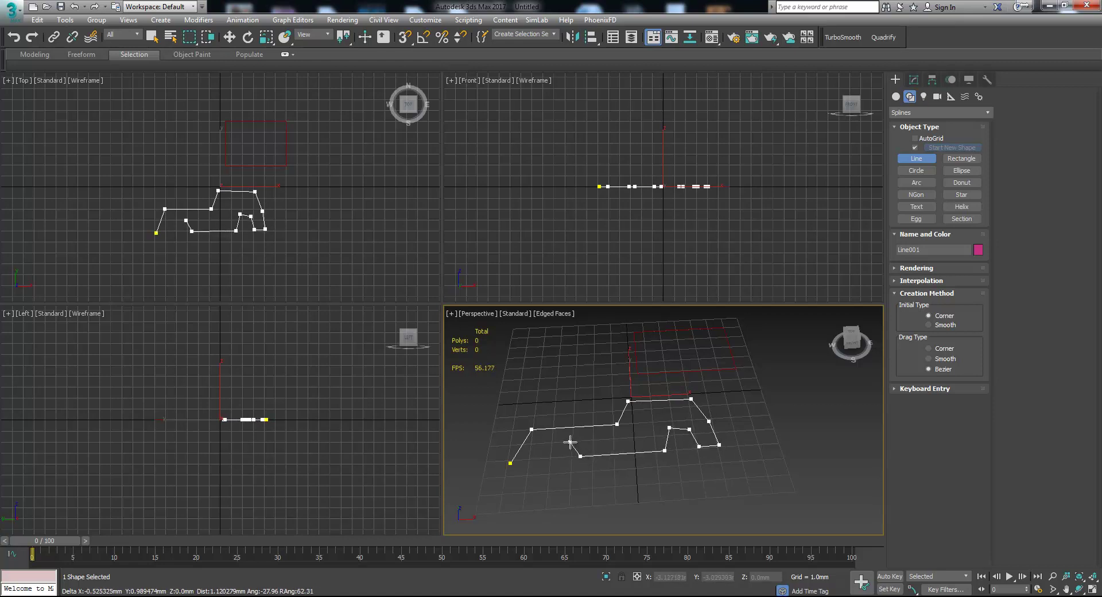
{"action": "left_click", "coordinate": [554, 441]}
{"action": "left_click", "coordinate": [546, 459]}
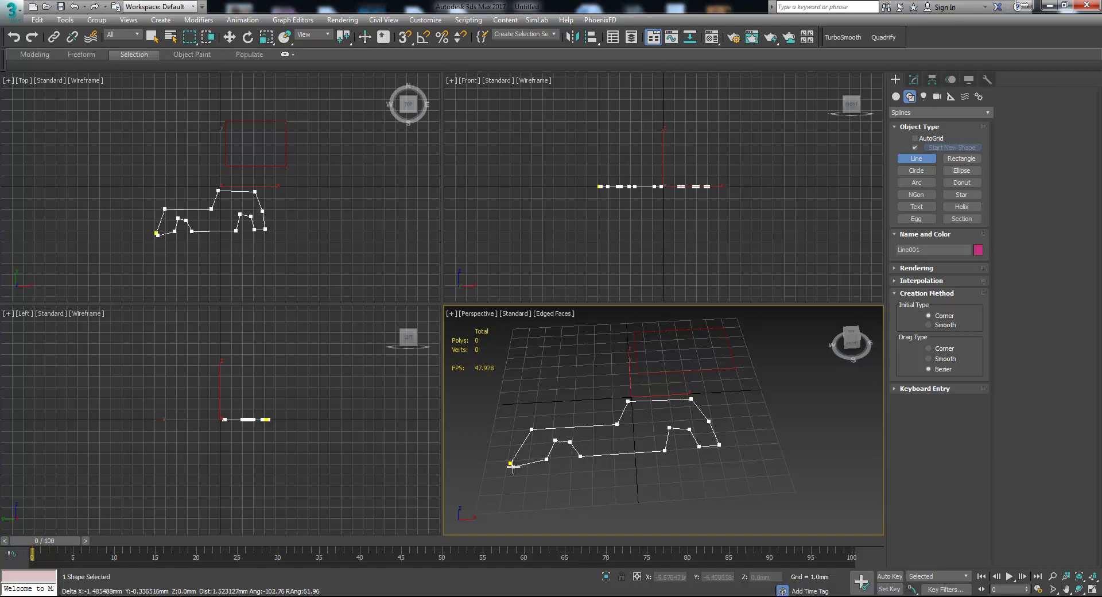
{"action": "left_click", "coordinate": [516, 465]}
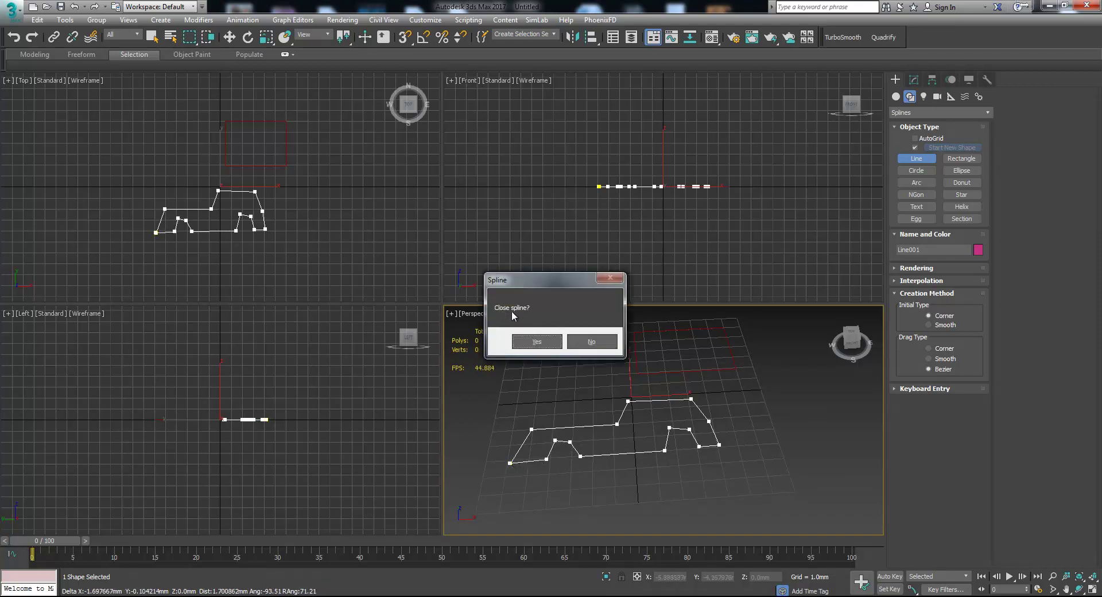
{"action": "left_click", "coordinate": [537, 342]}
{"action": "key", "text": "w"}
{"action": "middle_click_drag", "start_coordinate": [580, 406], "coordinate": [669, 446], "text": "alt"}
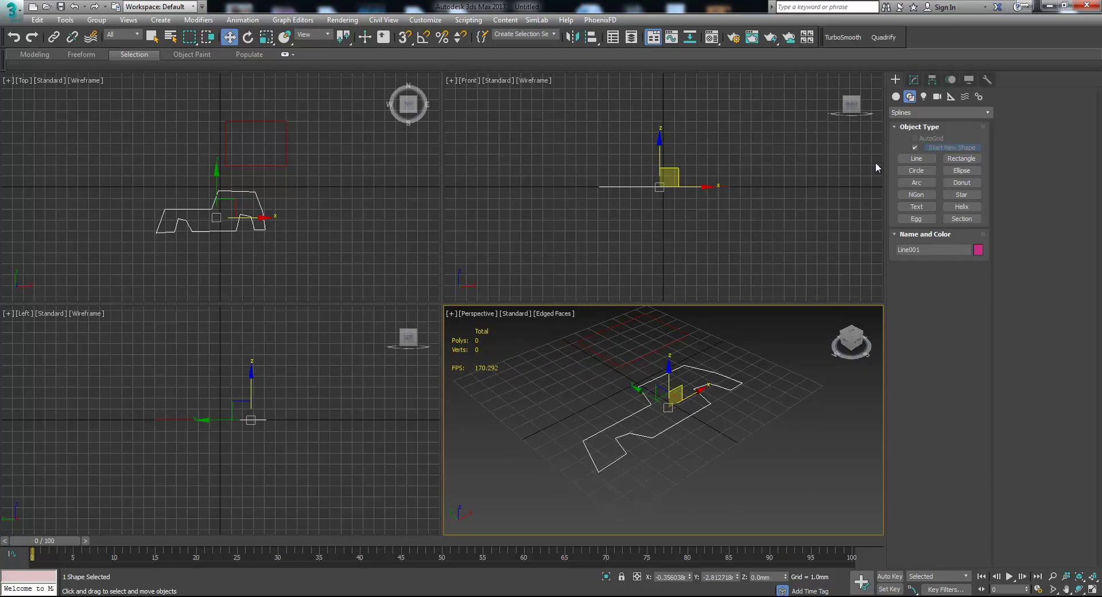
Edit the car outline at vertex level and move the front wheel arch's upper inner vertex to even out the arch
{"action": "left_click", "coordinate": [914, 79]}
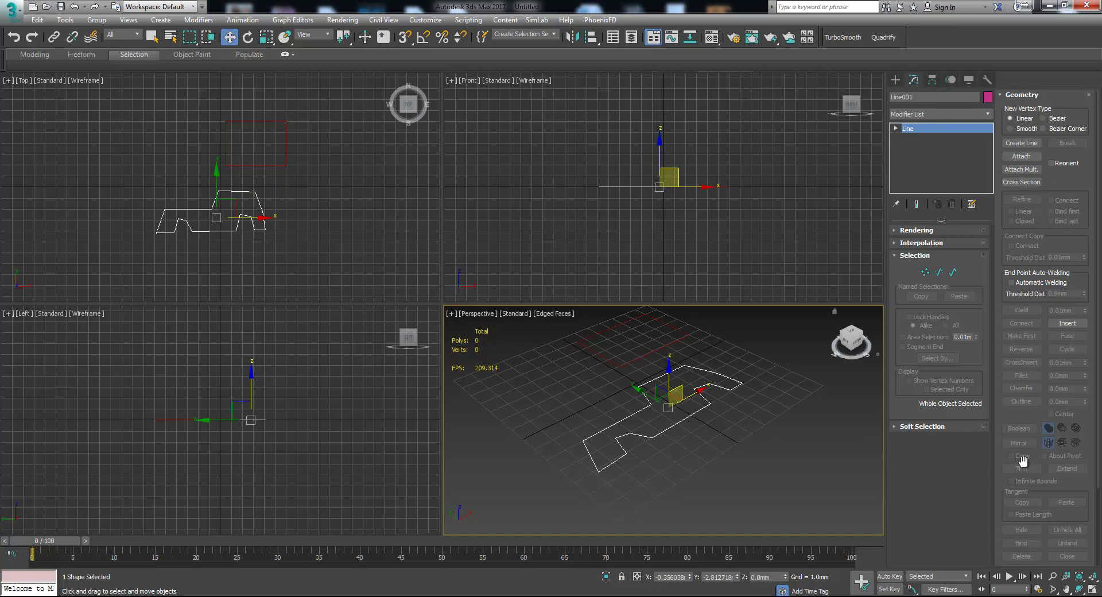
{"action": "scroll", "coordinate": [1008, 455], "scroll_direction": "down", "scroll_amount": 2}
{"action": "scroll", "coordinate": [1008, 455], "scroll_direction": "up", "scroll_amount": 2}
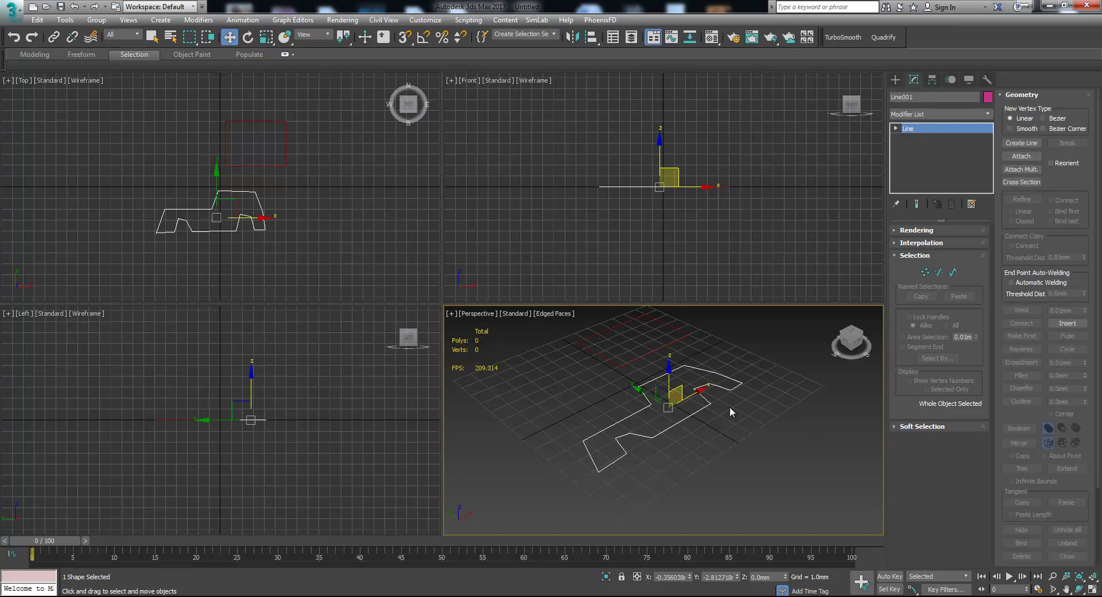
{"action": "left_click", "coordinate": [925, 274]}
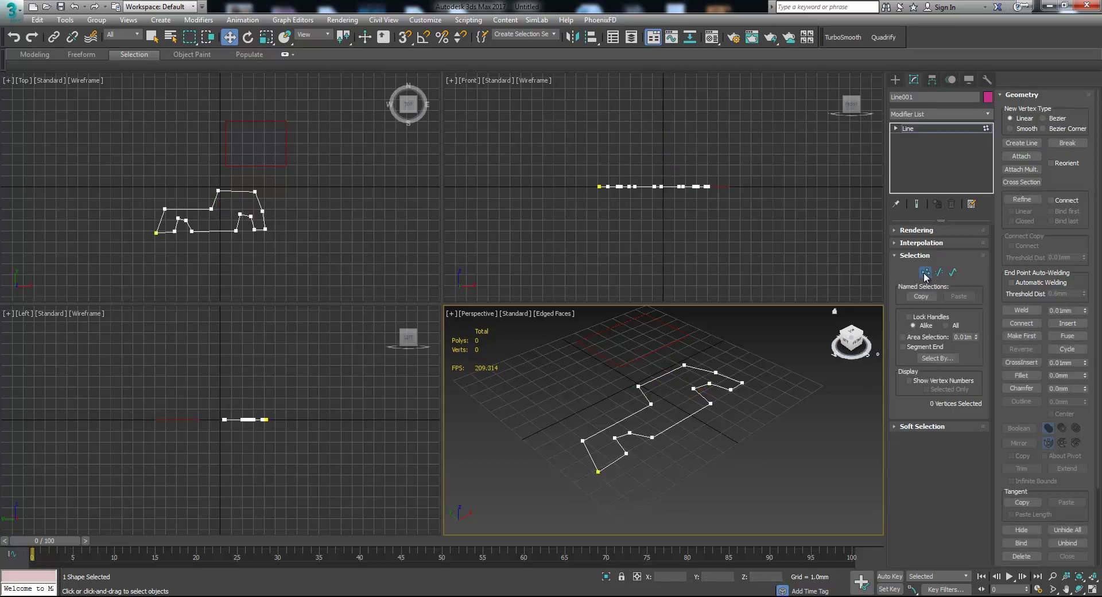
{"action": "left_click", "coordinate": [631, 431]}
{"action": "mouse_move", "coordinate": [631, 431]}
{"action": "middle_mouse_down", "text": "alt"}
{"action": "mouse_move", "coordinate": [718, 442]}
{"action": "mouse_move", "coordinate": [643, 516]}
{"action": "mouse_move", "coordinate": [638, 422]}
{"action": "middle_mouse_up", "text": "alt"}
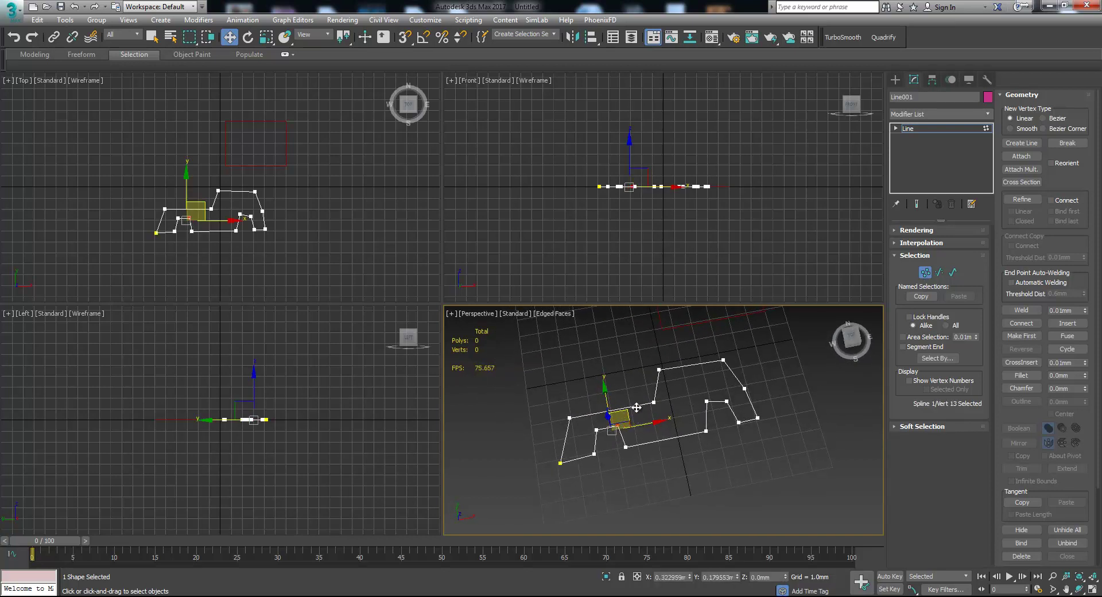
{"action": "left_click_drag", "start_coordinate": [636, 407], "coordinate": [641, 403]}
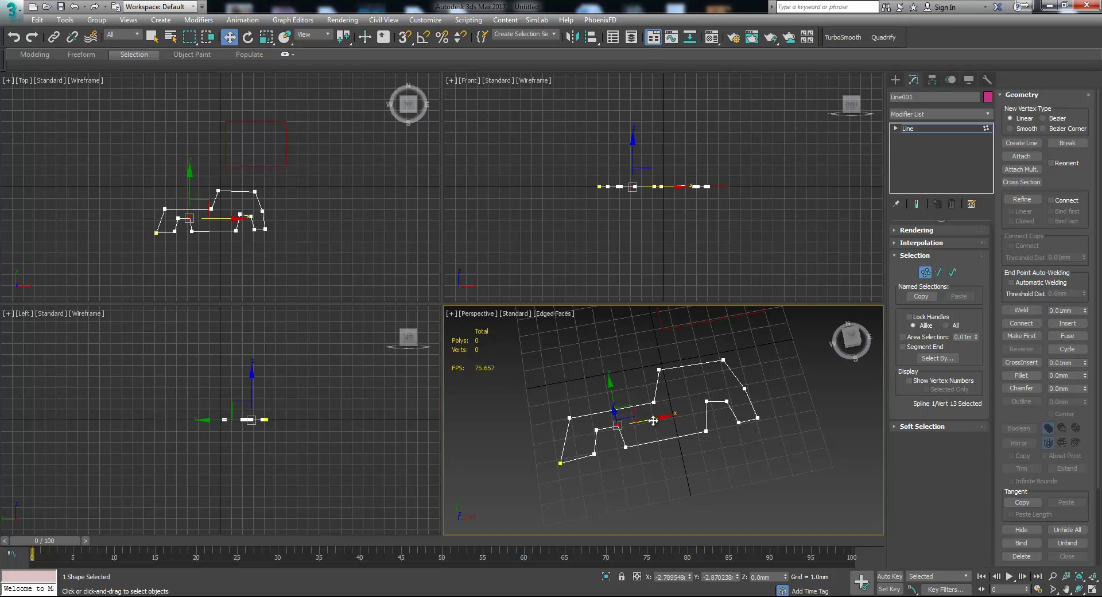
{"action": "scroll", "coordinate": [251, 251], "scroll_direction": "up", "scroll_amount": 4}
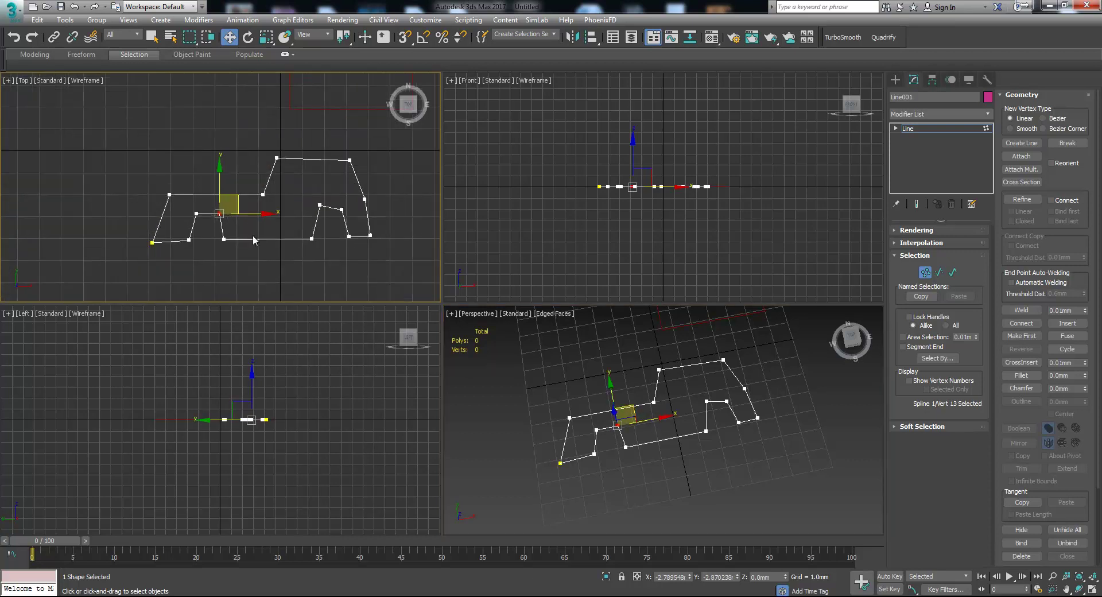
Reposition the vertices of the rear wheel arch, rear end and front lower corner to tidy the car outline, and leave vertex editing
{"action": "left_click", "coordinate": [322, 227]}
{"action": "left_click", "coordinate": [342, 209]}
{"action": "left_click_drag", "start_coordinate": [363, 198], "coordinate": [395, 225]}
{"action": "left_click", "coordinate": [371, 235]}
{"action": "left_click", "coordinate": [348, 237]}
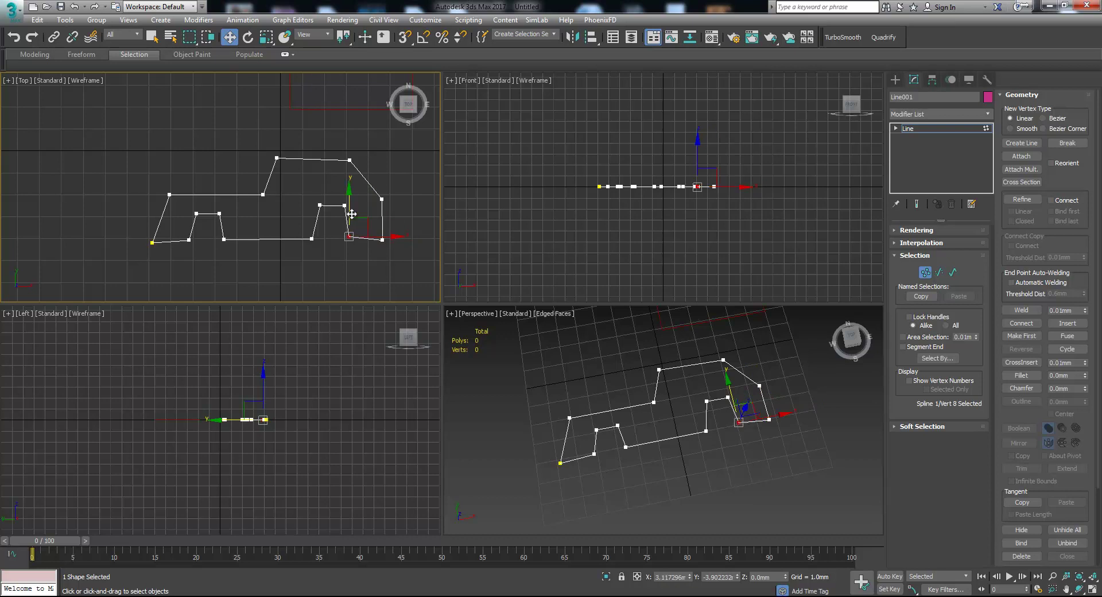
{"action": "left_click", "coordinate": [152, 242]}
{"action": "middle_click_drag", "start_coordinate": [666, 386], "coordinate": [715, 358], "text": "alt"}
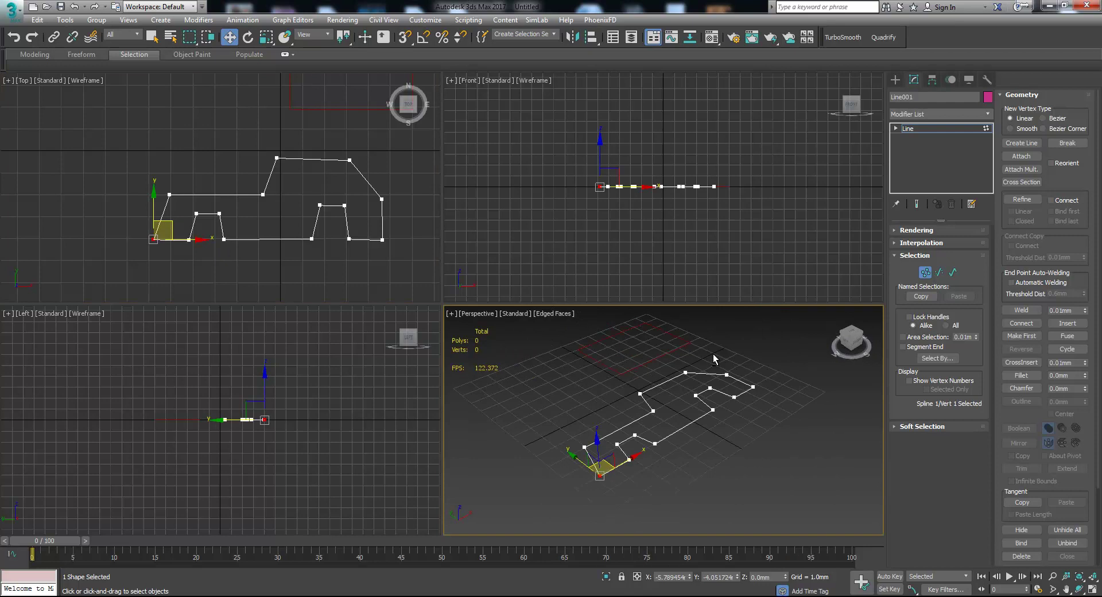
{"action": "left_click", "coordinate": [924, 272]}
{"action": "middle_click_drag", "start_coordinate": [696, 395], "coordinate": [699, 383], "text": "alt"}
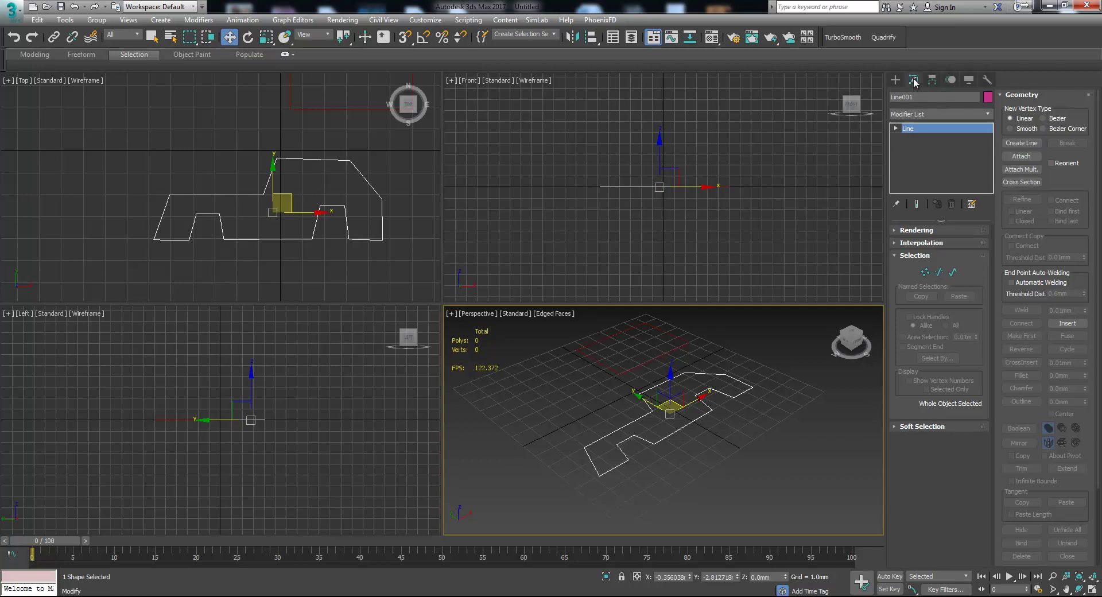
Apply an Extrude modifier to the closed car outline
{"action": "left_click", "coordinate": [982, 115]}
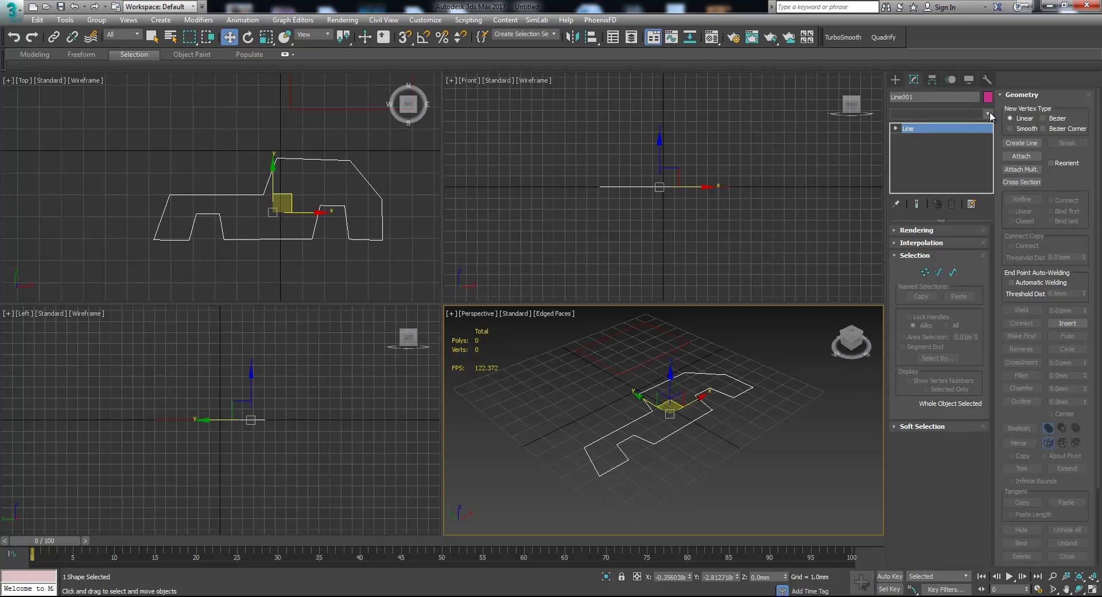
{"action": "mouse_move", "coordinate": [988, 145]}
{"action": "left_mouse_down"}
{"action": "mouse_move", "coordinate": [996, 287]}
{"action": "mouse_move", "coordinate": [998, 143]}
{"action": "left_mouse_up"}
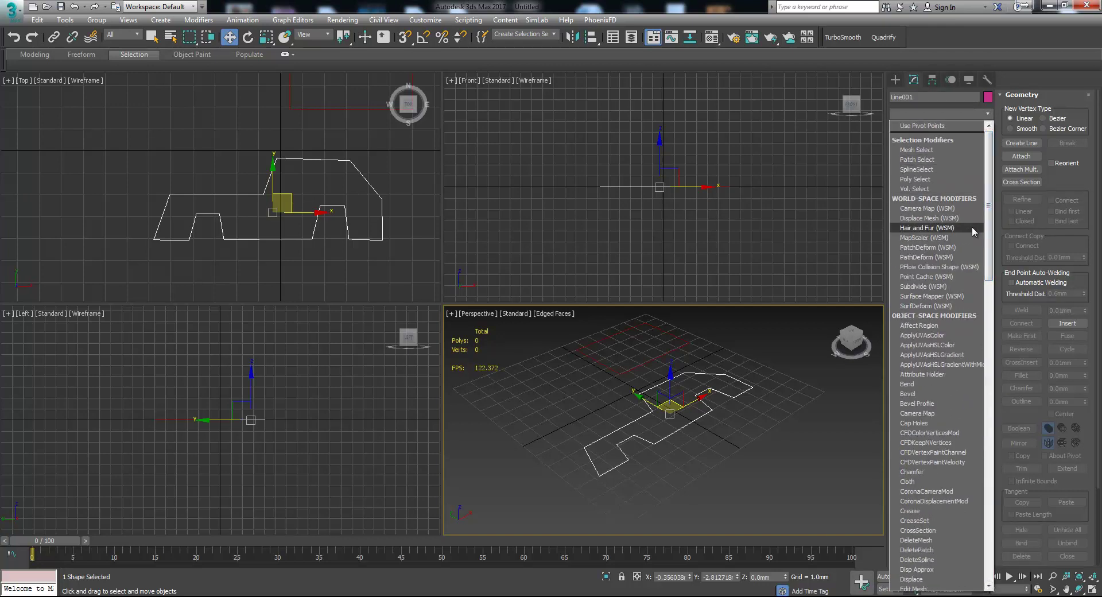
{"action": "scroll", "coordinate": [956, 387], "scroll_direction": "down", "scroll_amount": 6}
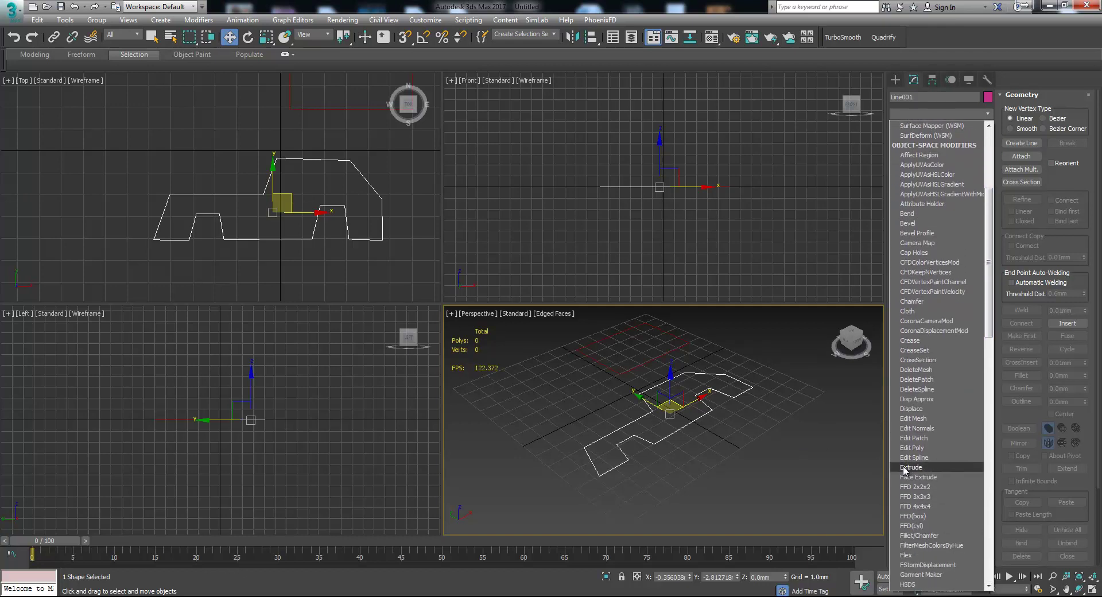
{"action": "left_click", "coordinate": [910, 467]}
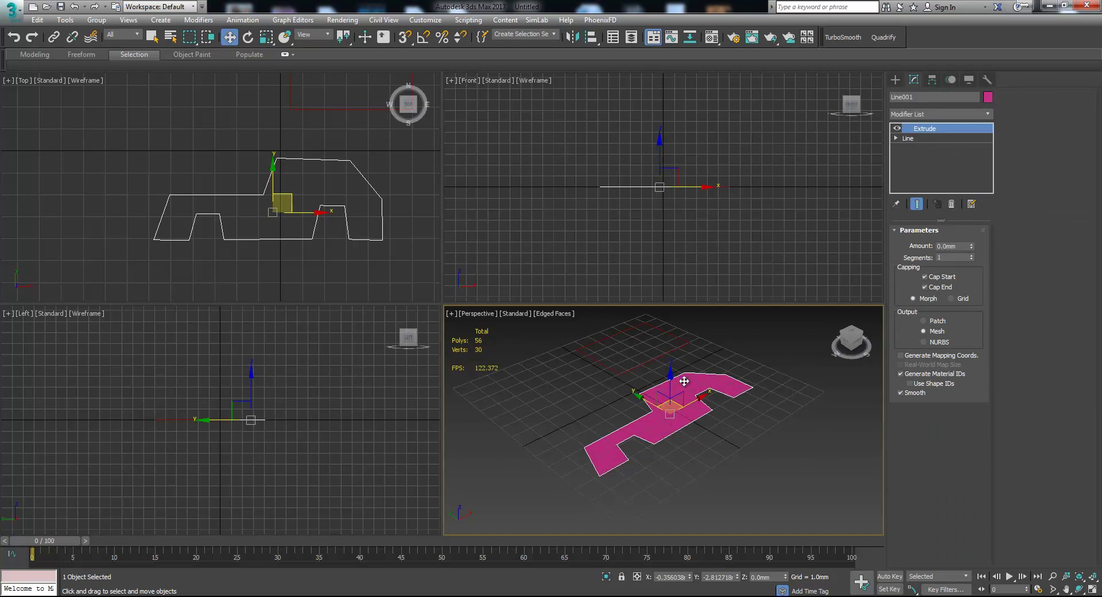
{"action": "middle_click_drag", "start_coordinate": [599, 459], "coordinate": [659, 422], "text": "alt"}
{"action": "scroll", "coordinate": [658, 422], "scroll_direction": "up", "scroll_amount": 2}
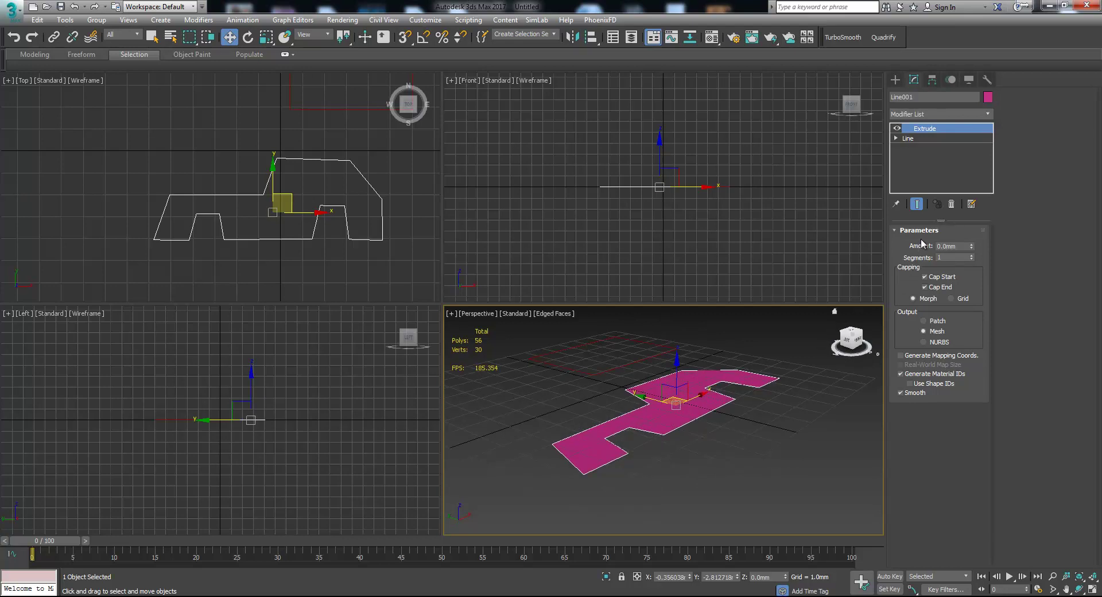
Set the car body's extrusion amount to 3.9 mm
{"action": "left_click_drag", "start_coordinate": [973, 246], "coordinate": [972, 221]}
{"action": "middle_click_drag", "start_coordinate": [698, 393], "coordinate": [677, 402], "text": "alt"}
{"action": "left_click_drag", "start_coordinate": [971, 246], "coordinate": [970, 190]}
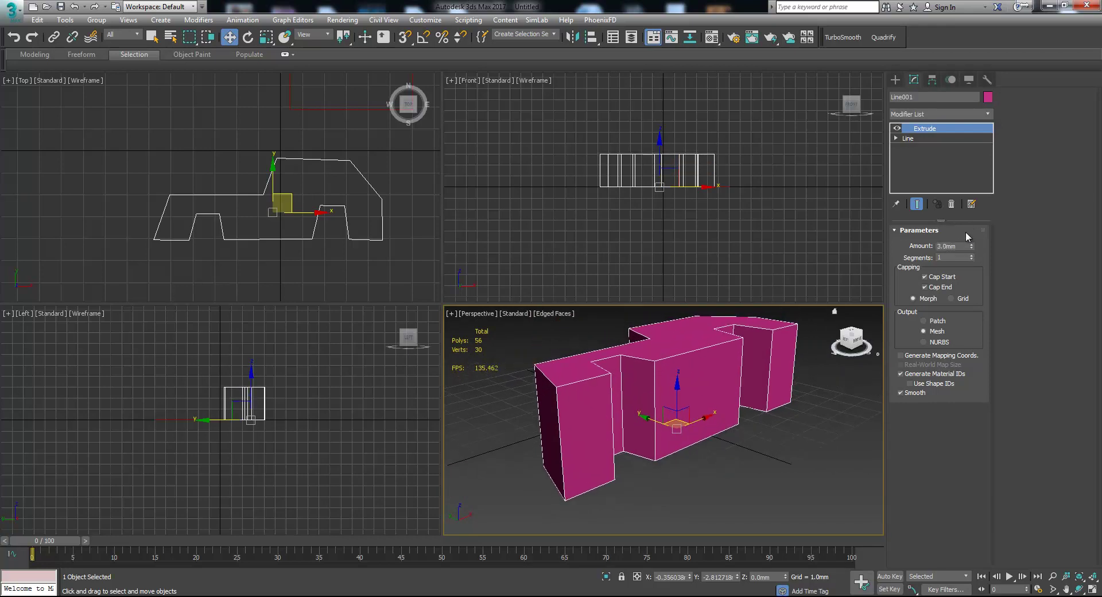
{"action": "left_click_drag", "start_coordinate": [969, 248], "coordinate": [970, 218]}
Rotate the extruded car body about the X axis so it stands upright, setting the X rotation to exactly 90 degrees
{"action": "key", "text": "e"}
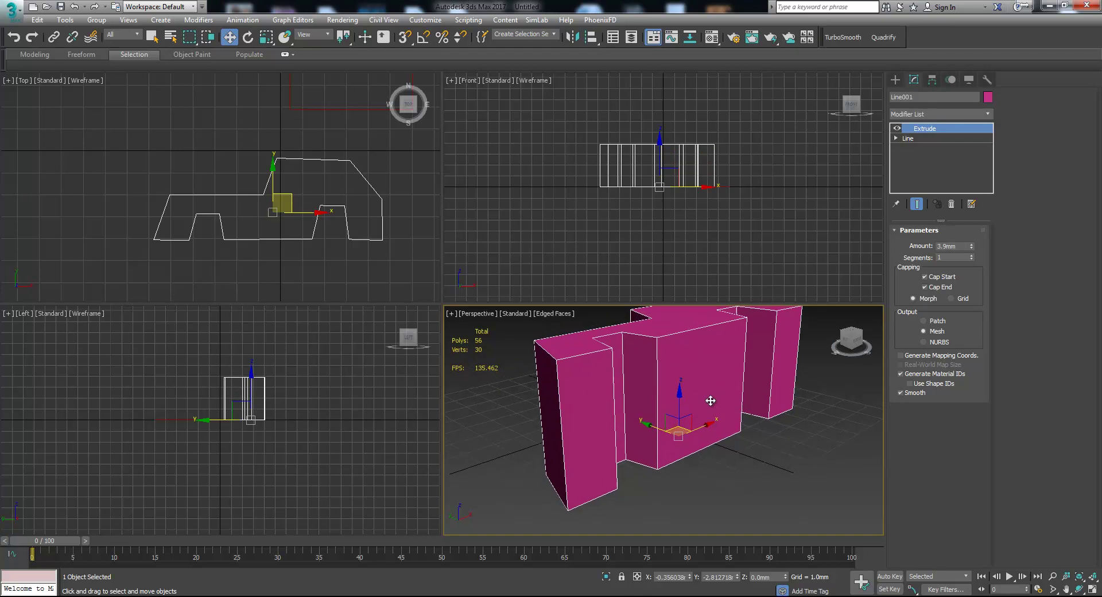
{"action": "middle_click_drag", "start_coordinate": [696, 407], "coordinate": [710, 406], "text": "alt"}
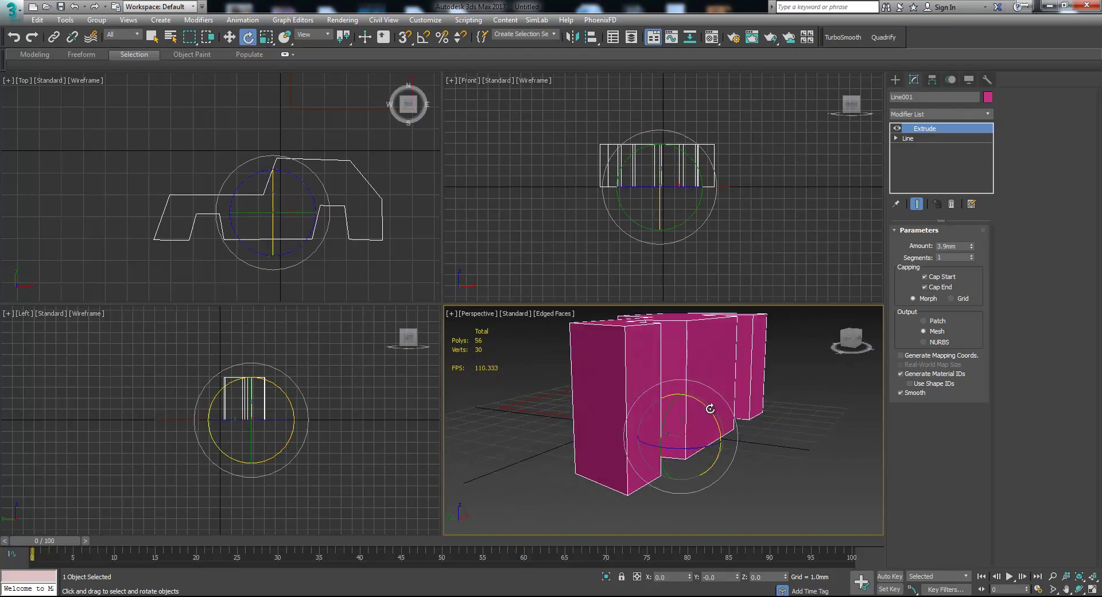
{"action": "left_click_drag", "start_coordinate": [707, 409], "coordinate": [847, 433]}
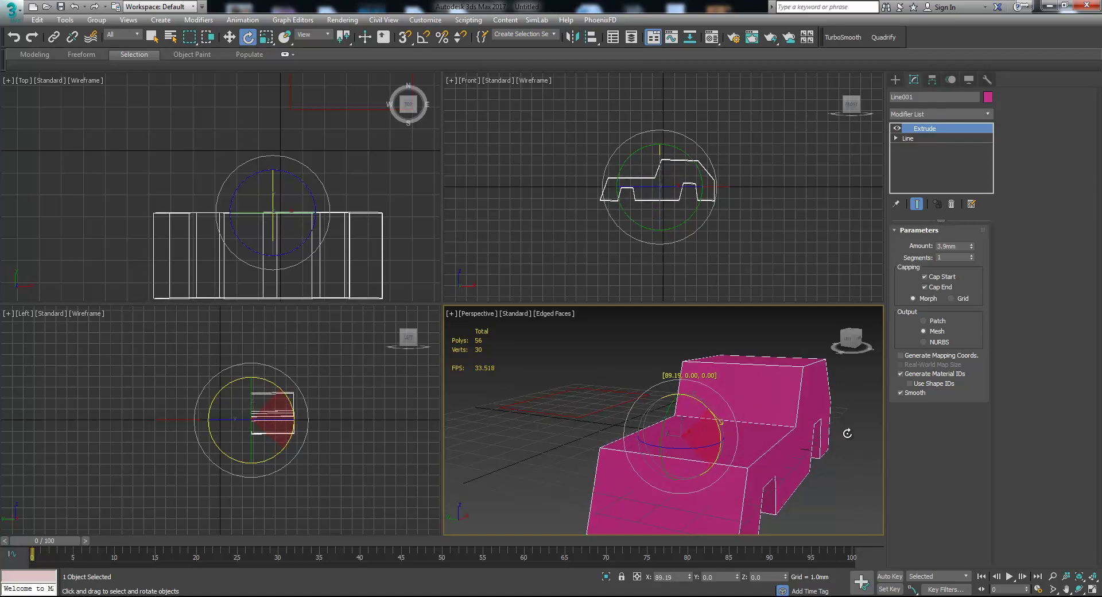
{"action": "right_click", "coordinate": [847, 433]}
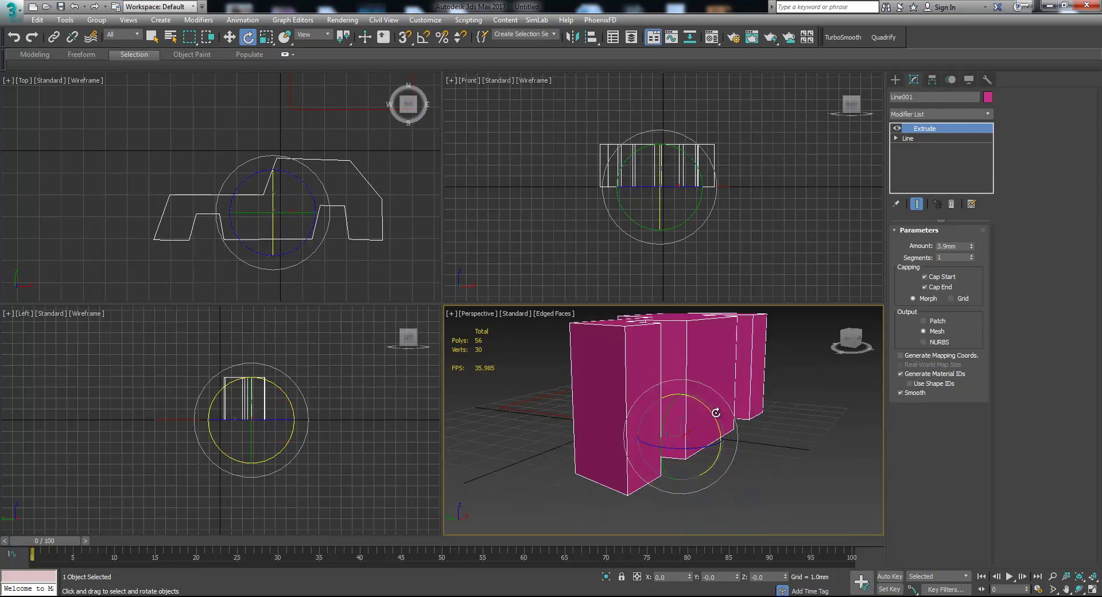
{"action": "left_click_drag", "start_coordinate": [704, 409], "coordinate": [689, 561]}
{"action": "double_click", "coordinate": [670, 575]}
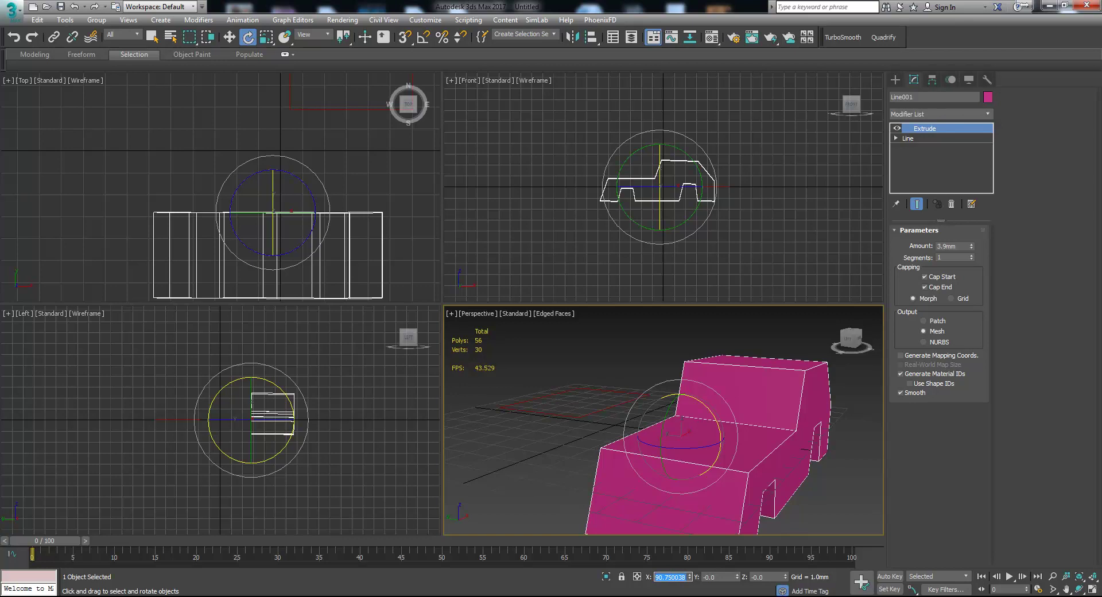
{"action": "type", "text": "90"}
{"action": "key", "text": "Return"}
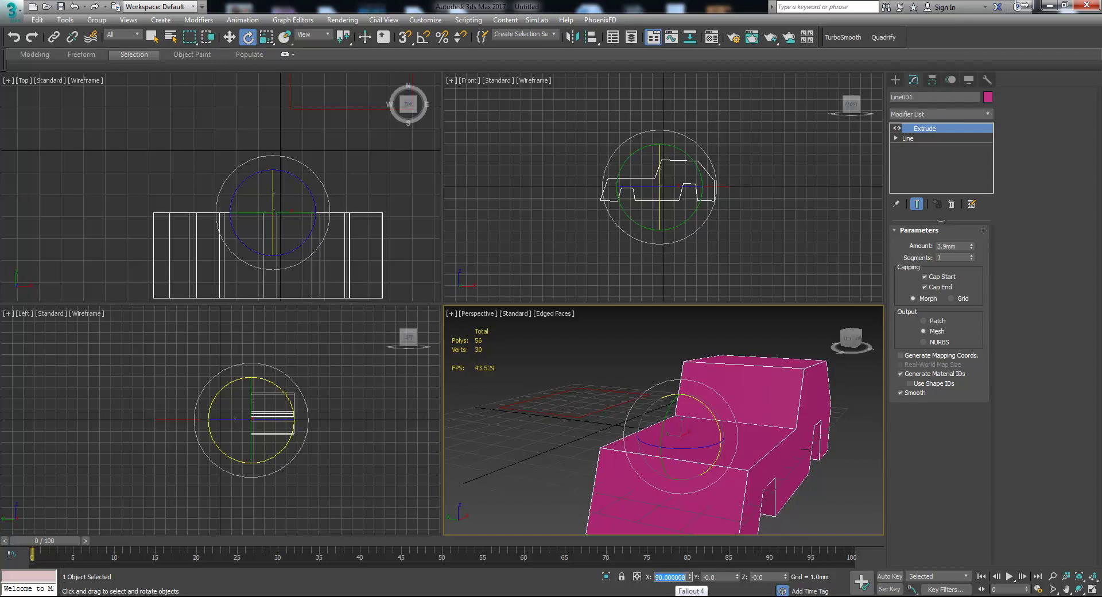
{"action": "scroll", "coordinate": [814, 459], "scroll_direction": "down", "scroll_amount": 3}
{"action": "middle_click_drag", "start_coordinate": [761, 453], "coordinate": [728, 470], "text": "alt"}
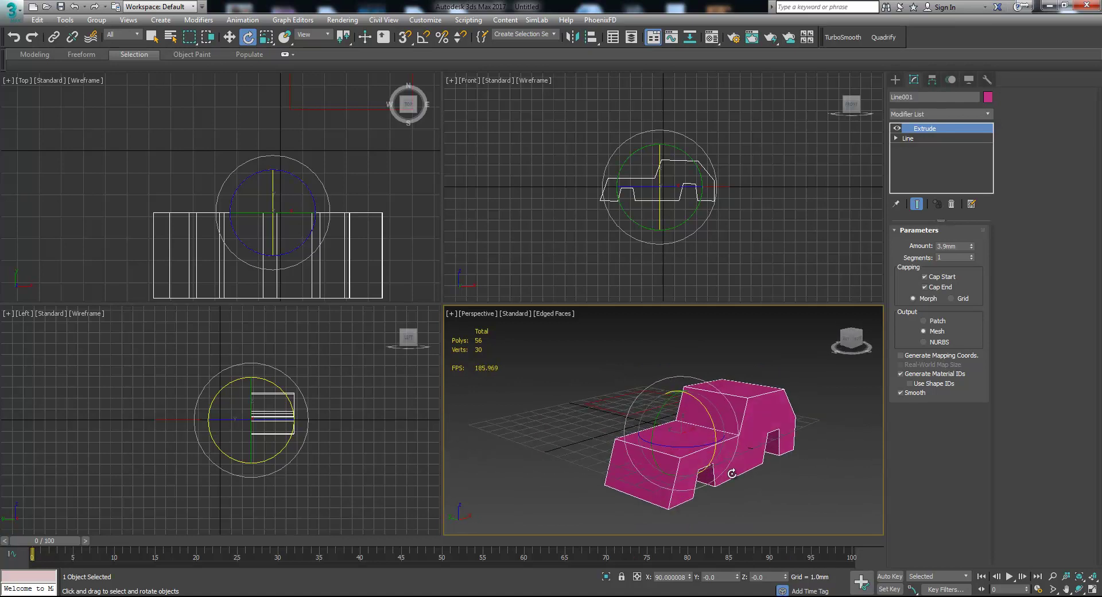
Turn on angle snap and test snapped rotations of the car body about the X axis, returning it to 90 degrees
{"action": "left_click", "coordinate": [423, 38]}
{"action": "left_click_drag", "start_coordinate": [704, 410], "coordinate": [665, 523]}
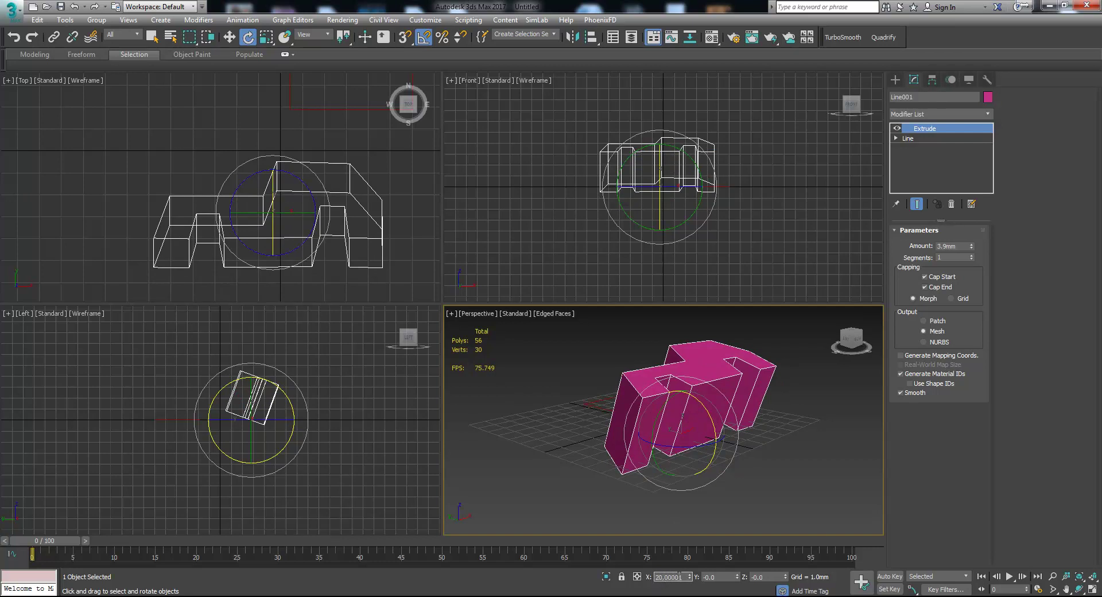
{"action": "left_click_drag", "start_coordinate": [704, 411], "coordinate": [725, 445]}
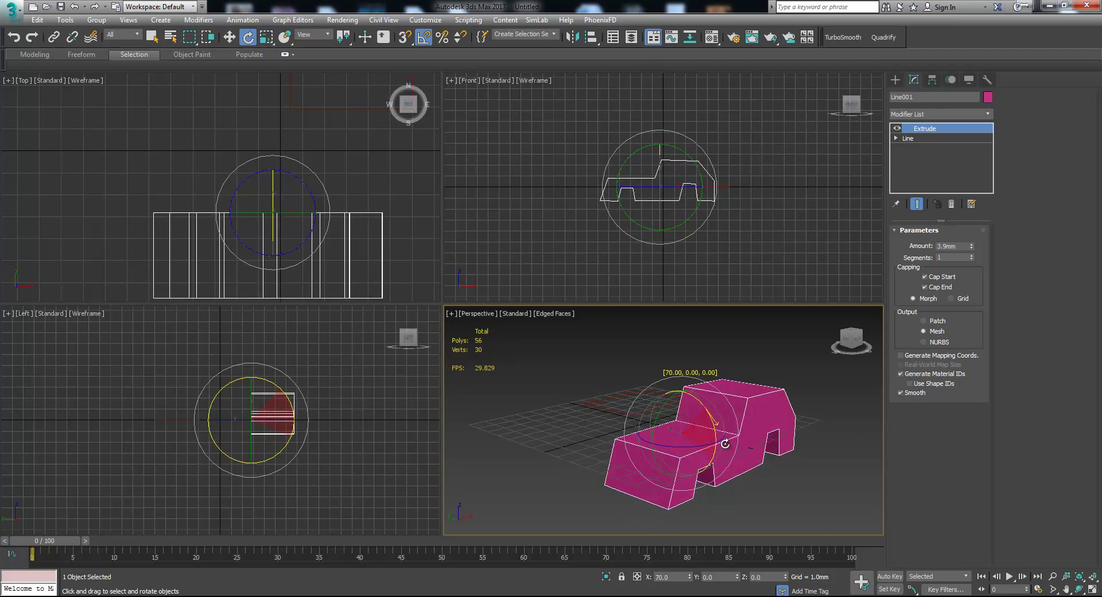
{"action": "left_click", "coordinate": [825, 487]}
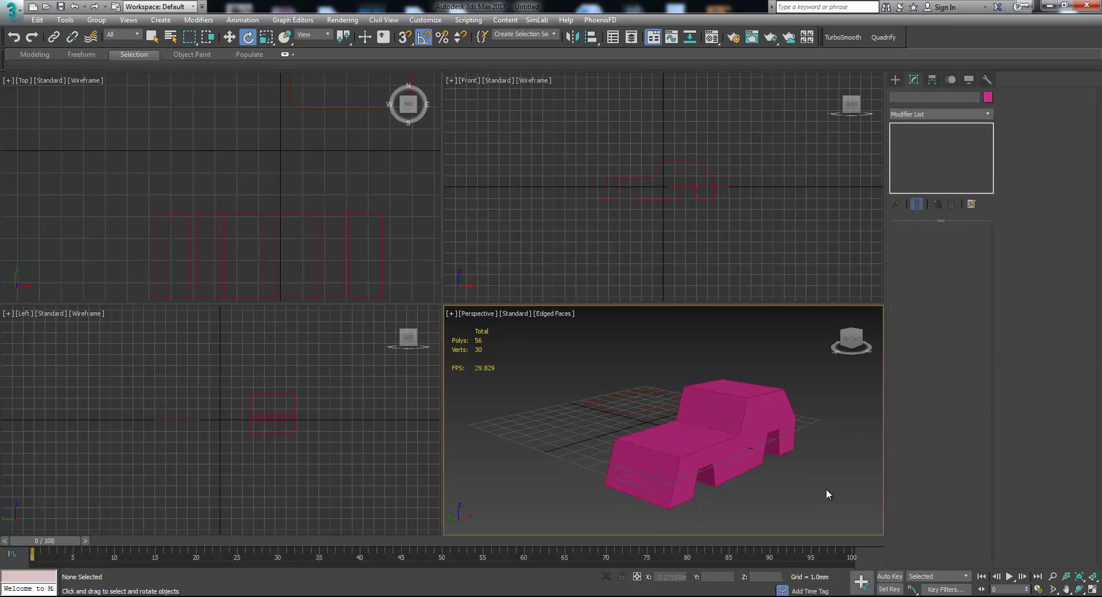
{"action": "left_click", "coordinate": [706, 453]}
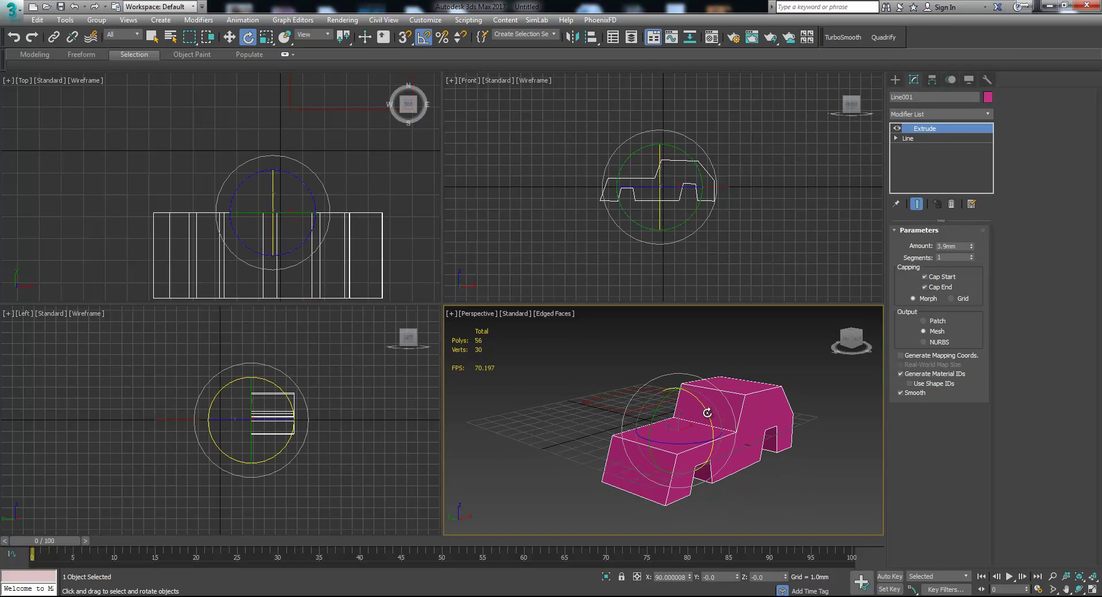
{"action": "middle_click_drag", "start_coordinate": [707, 413], "coordinate": [702, 419], "text": "alt"}
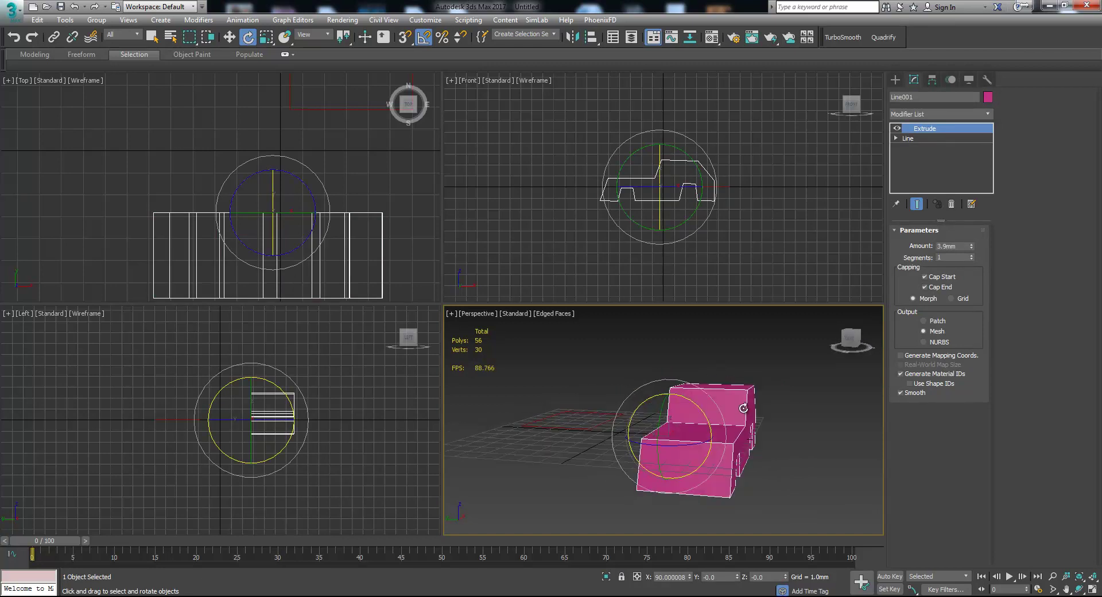
{"action": "left_click_drag", "start_coordinate": [700, 418], "coordinate": [661, 380]}
{"action": "middle_click_drag", "start_coordinate": [738, 418], "coordinate": [708, 453], "text": "alt"}
{"action": "left_click_drag", "start_coordinate": [688, 398], "coordinate": [730, 427]}
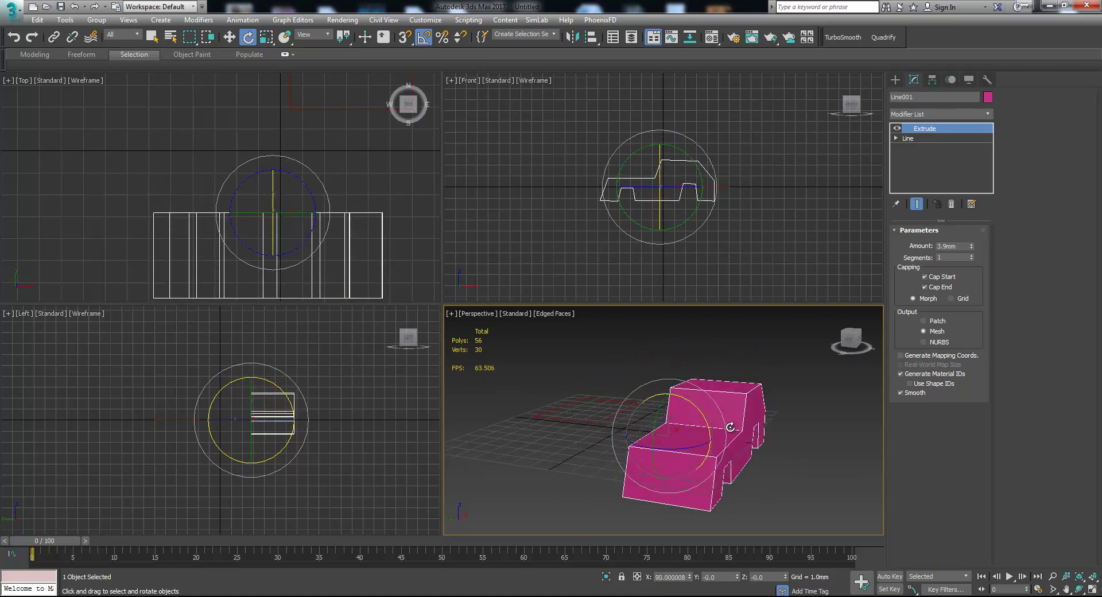
Move the car body upward in the Front view so its underside sits just above the ground grid line
{"action": "left_click", "coordinate": [786, 459]}
{"action": "left_click", "coordinate": [731, 443]}
{"action": "middle_click_drag", "start_coordinate": [670, 233], "coordinate": [673, 237]}
{"action": "scroll", "coordinate": [672, 237], "scroll_direction": "up", "scroll_amount": 2}
{"action": "key", "text": "w"}
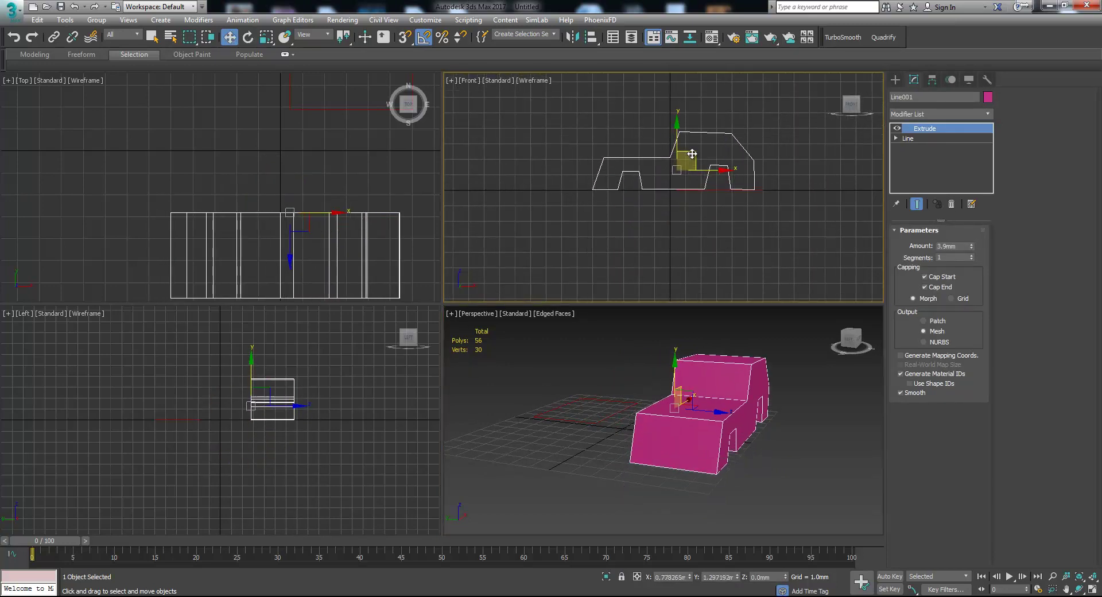
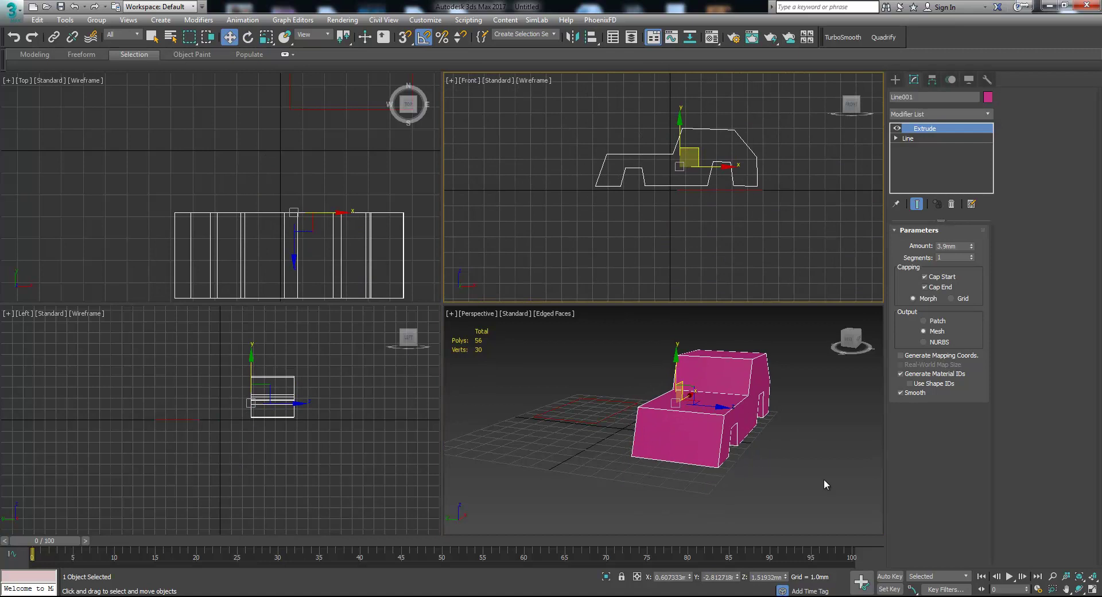
Examine the repositioned car body in perspective and in the Front, Left and Top views
{"action": "middle_click_drag", "start_coordinate": [793, 462], "coordinate": [559, 422], "text": "alt"}
{"action": "key", "text": "alt+w"}
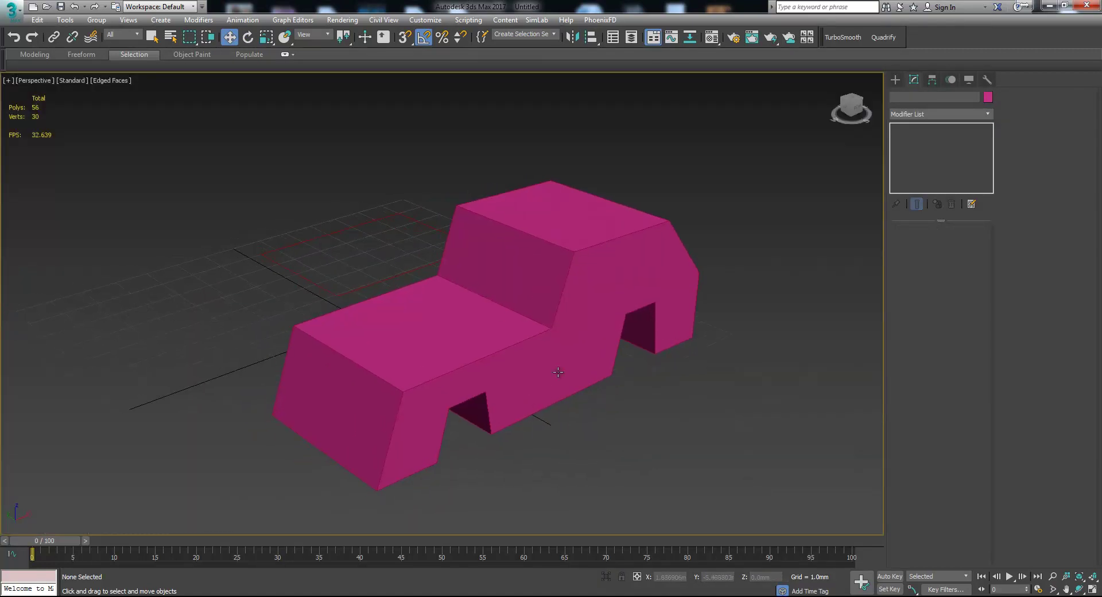
{"action": "left_click", "coordinate": [528, 356]}
{"action": "left_click", "coordinate": [638, 370]}
{"action": "middle_click_drag", "start_coordinate": [638, 370], "coordinate": [637, 374], "text": "alt"}
{"action": "key", "text": "alt+w"}
{"action": "middle_click_drag", "start_coordinate": [402, 428], "coordinate": [264, 451]}
{"action": "middle_click_drag", "start_coordinate": [526, 244], "coordinate": [524, 274]}
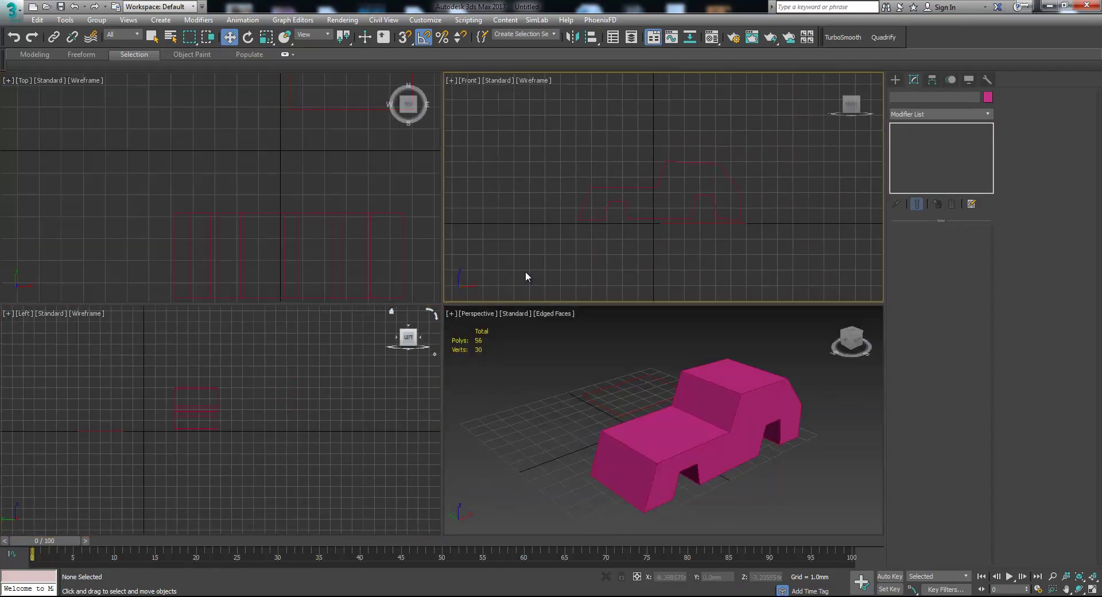
{"action": "left_click", "coordinate": [738, 445]}
{"action": "left_click", "coordinate": [526, 462]}
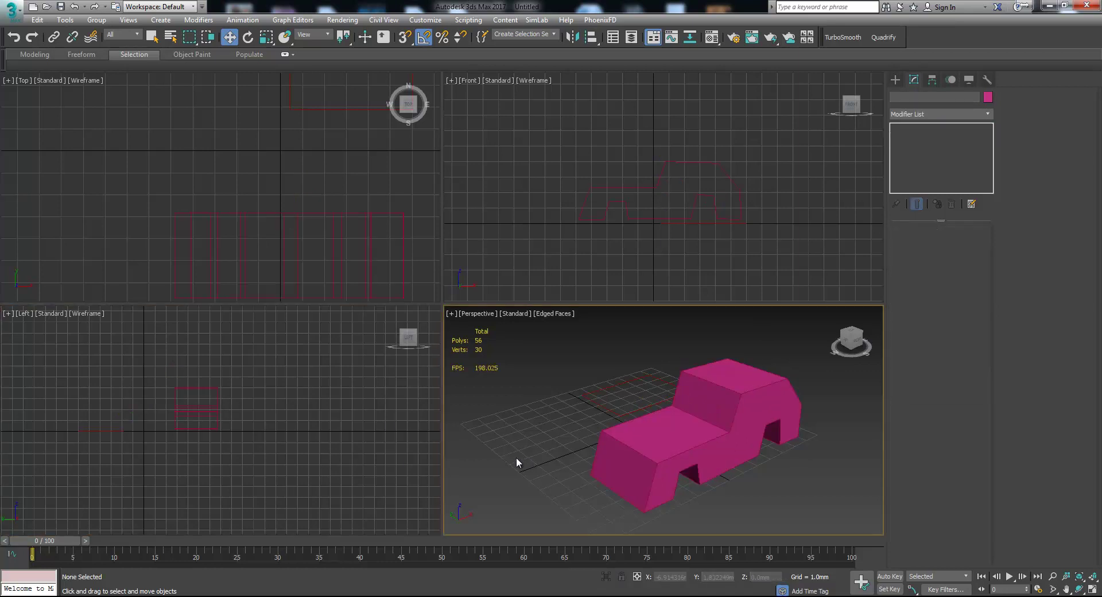
{"action": "middle_click_drag", "start_coordinate": [212, 412], "coordinate": [270, 418]}
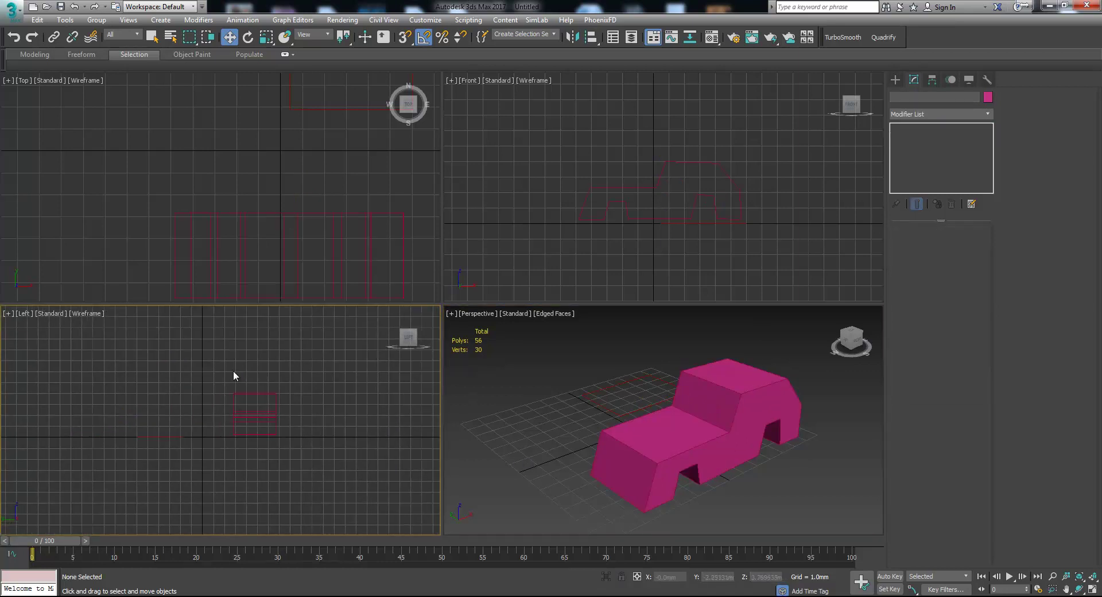
{"action": "middle_click_drag", "start_coordinate": [221, 214], "coordinate": [244, 173]}
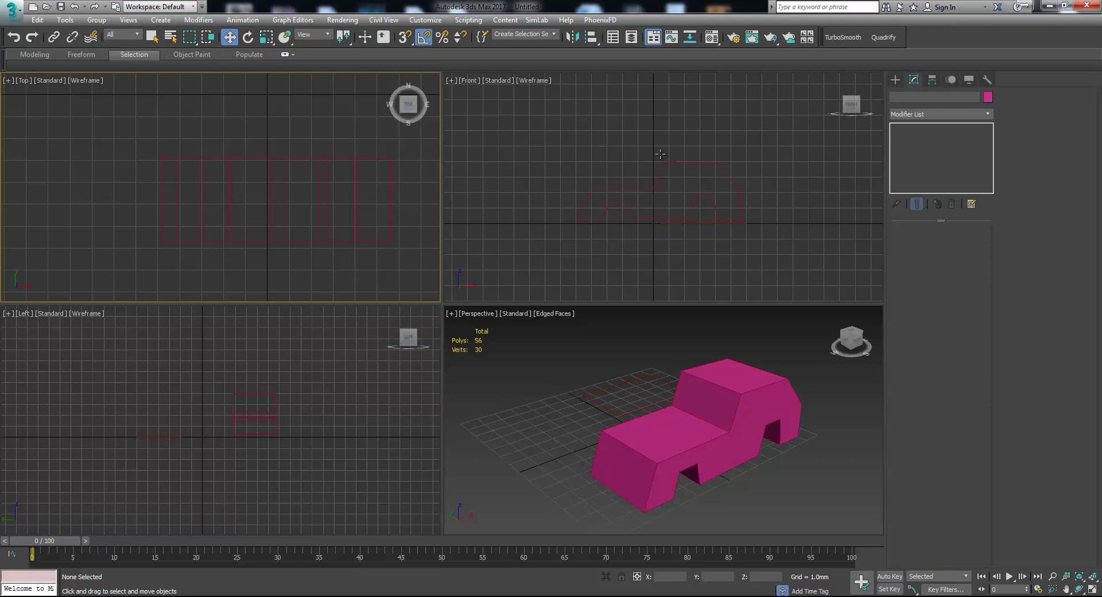
Rename the extruded car object as CAR BODY and change its object colour to yellow
{"action": "left_click", "coordinate": [705, 379]}
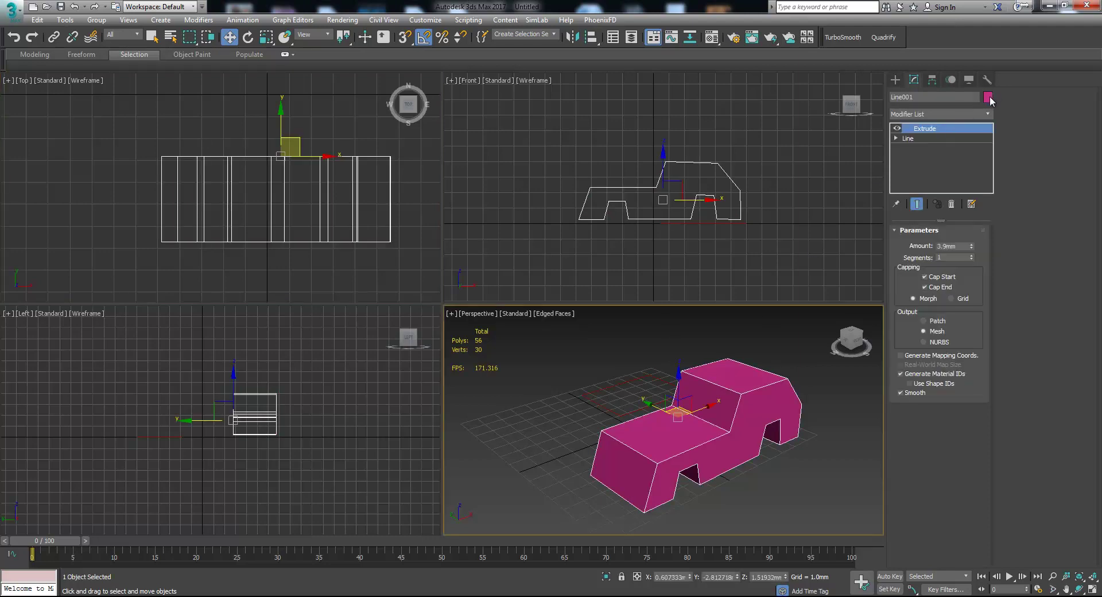
{"action": "left_click", "coordinate": [950, 96]}
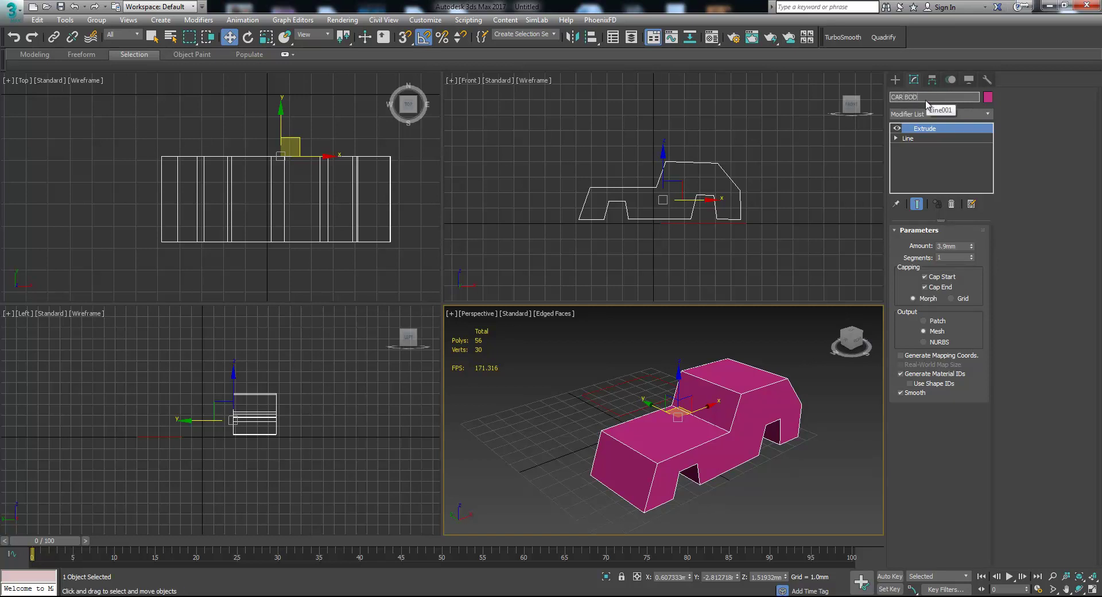
{"action": "key", "text": "Return"}
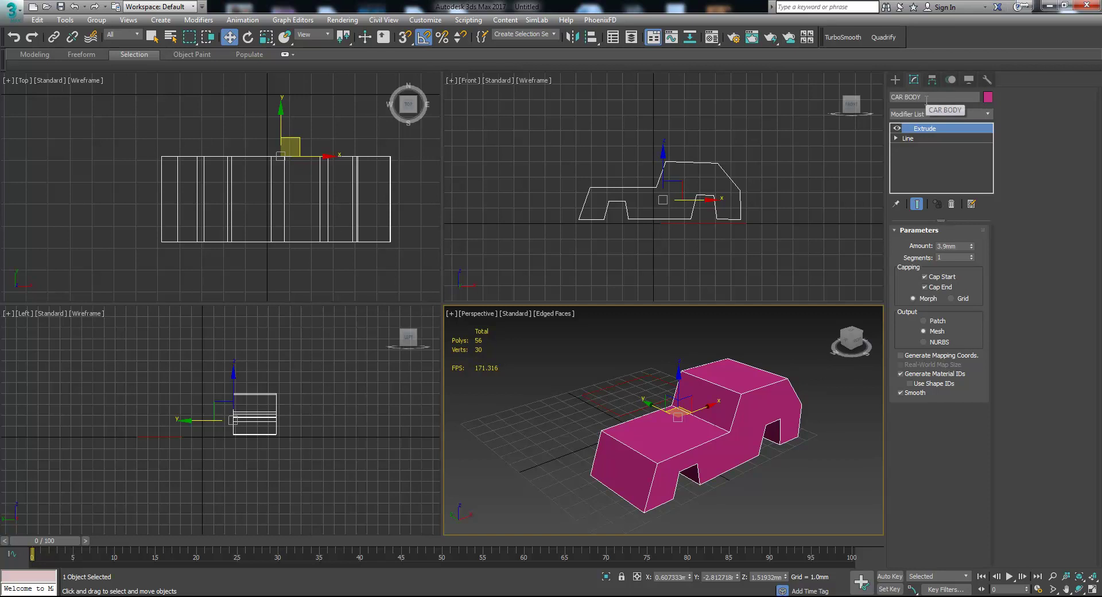
{"action": "left_click", "coordinate": [987, 98]}
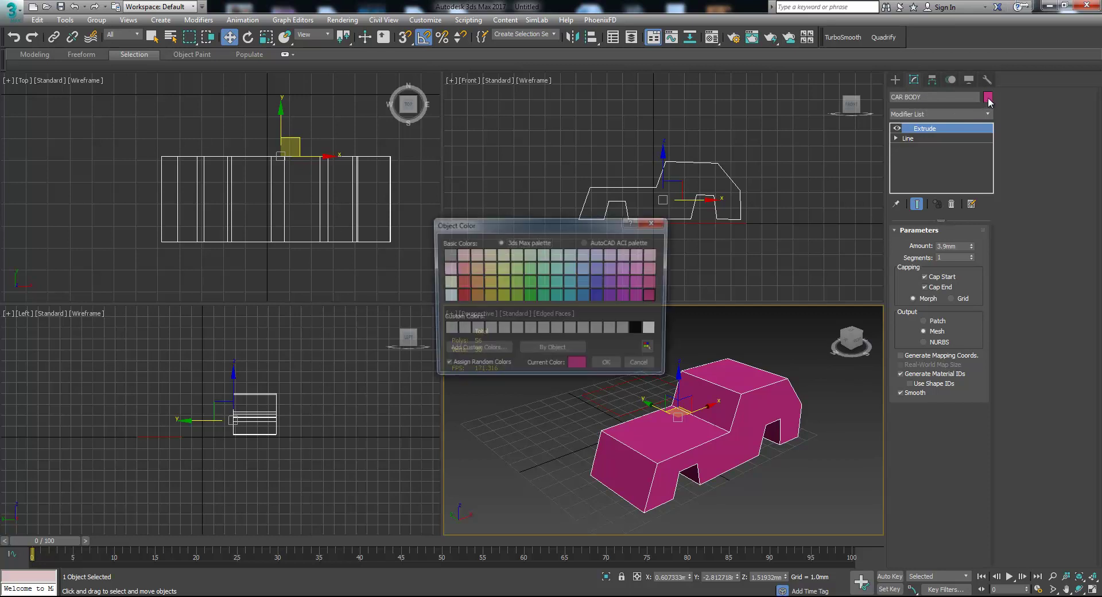
{"action": "left_click", "coordinate": [491, 282]}
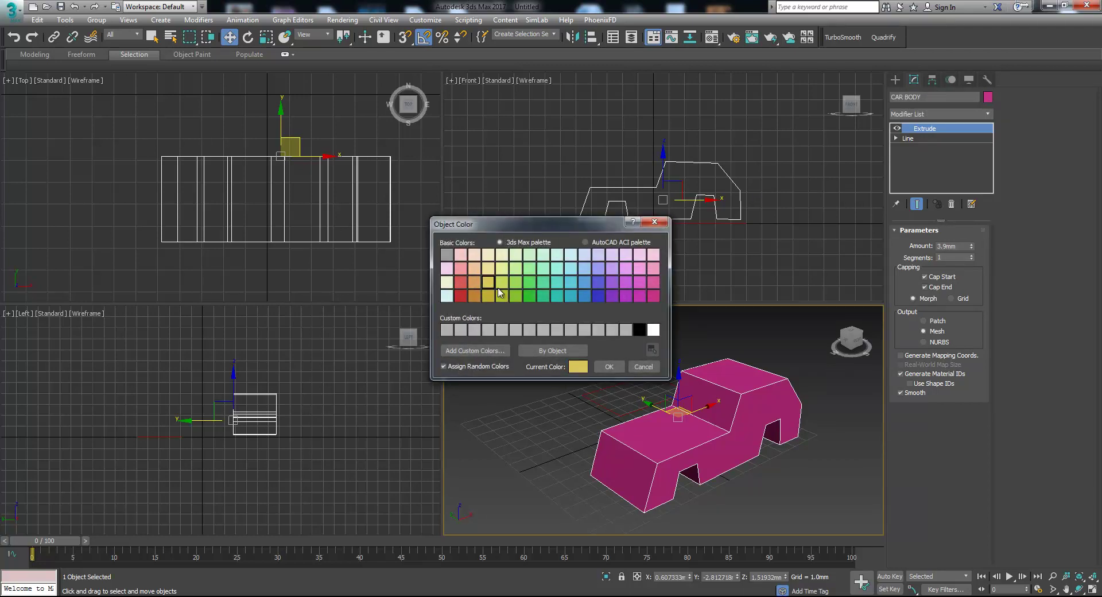
{"action": "left_click", "coordinate": [602, 365]}
{"action": "left_click", "coordinate": [719, 245]}
{"action": "middle_click_drag", "start_coordinate": [620, 247], "coordinate": [646, 231]}
{"action": "scroll", "coordinate": [709, 207], "scroll_direction": "up", "scroll_amount": 4}
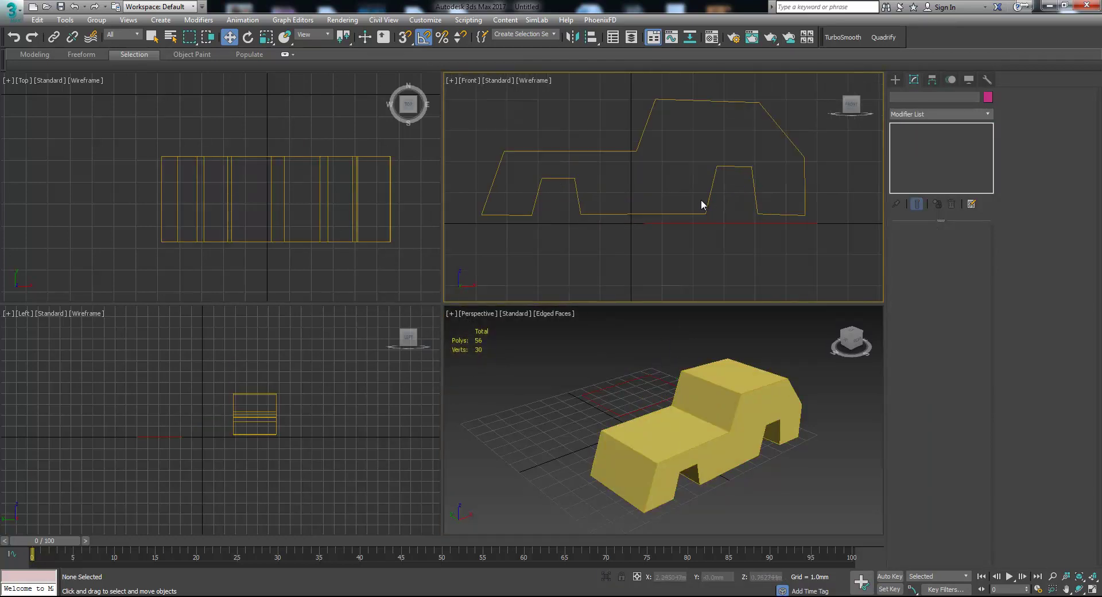
{"action": "left_click", "coordinate": [896, 81]}
{"action": "left_click", "coordinate": [896, 97]}
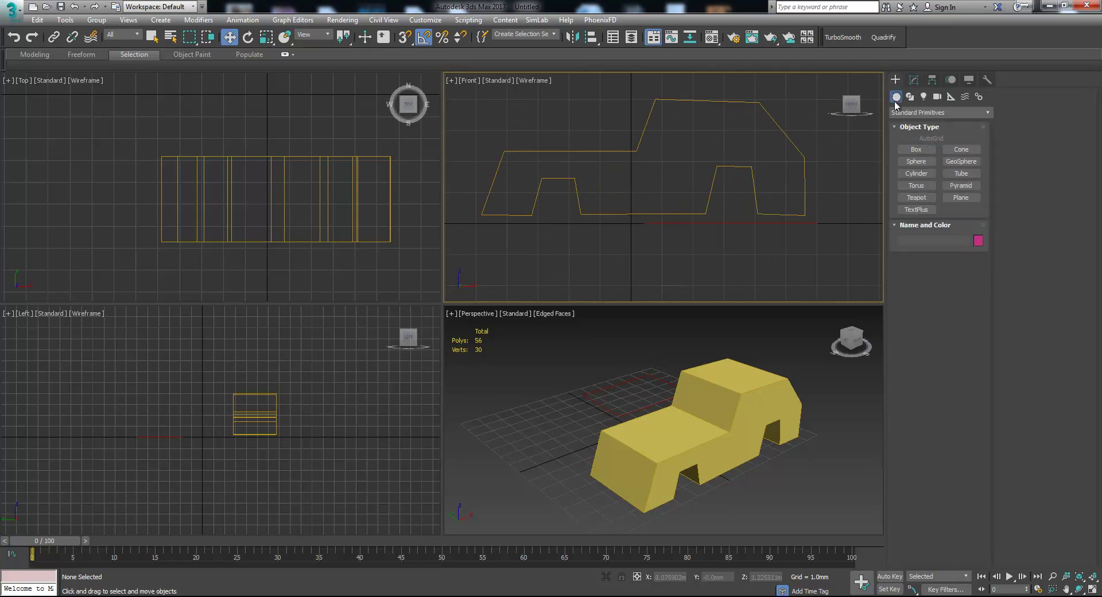
{"action": "left_click", "coordinate": [913, 173]}
{"action": "left_click_drag", "start_coordinate": [730, 202], "coordinate": [739, 222]}
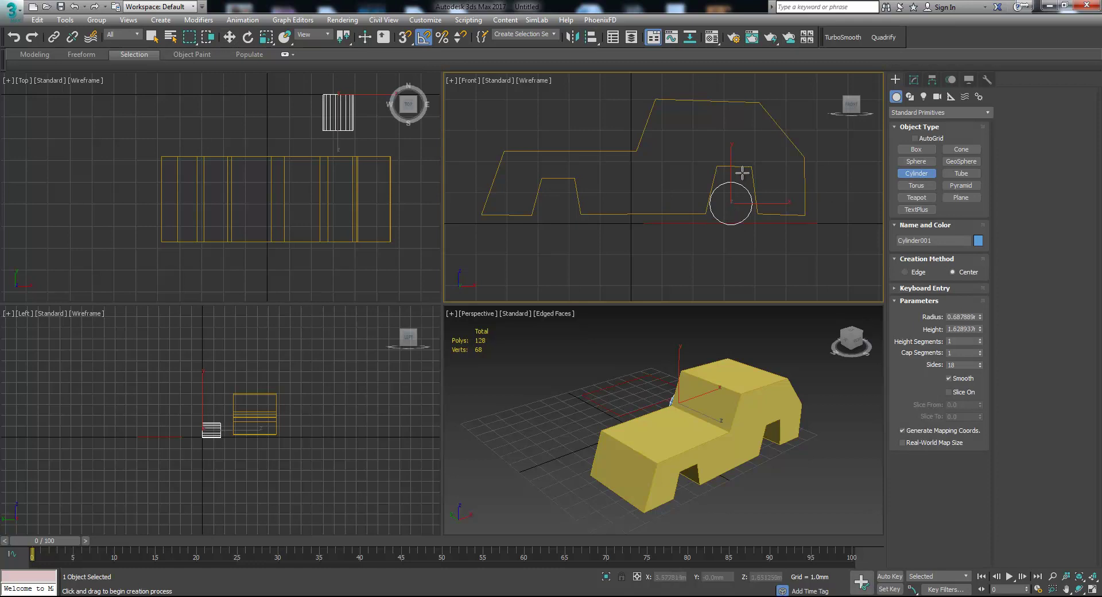
{"action": "left_click", "coordinate": [721, 291]}
{"action": "middle_click_drag", "start_coordinate": [801, 352], "coordinate": [796, 353], "text": "alt"}
{"action": "middle_click_drag", "start_coordinate": [733, 369], "coordinate": [725, 373]}
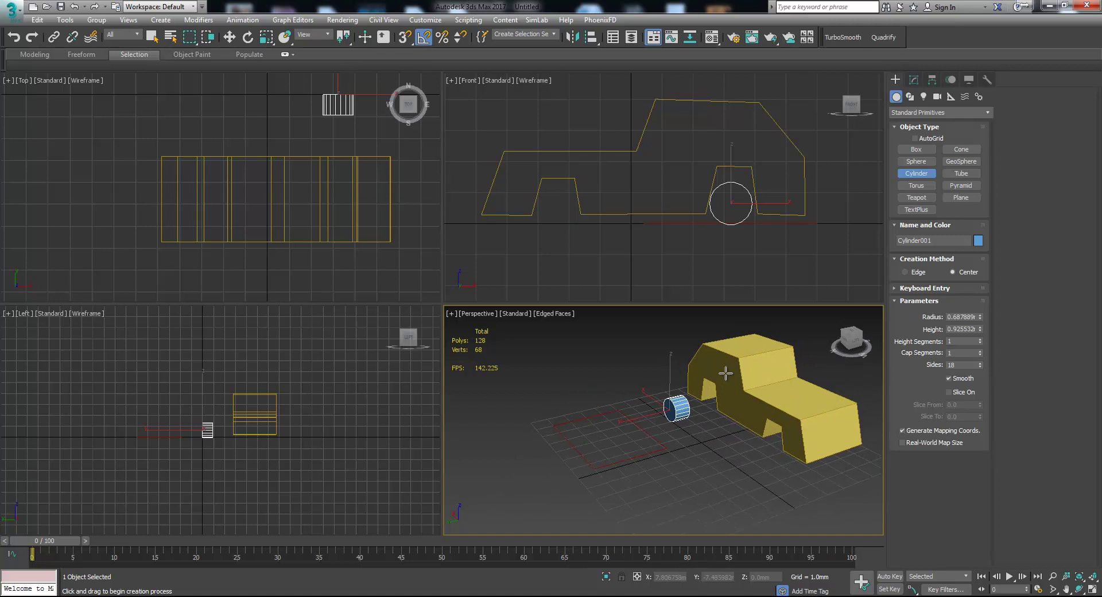
{"action": "key", "text": "Delete"}
{"action": "right_click", "coordinate": [843, 171]}
{"action": "right_click", "coordinate": [835, 175]}
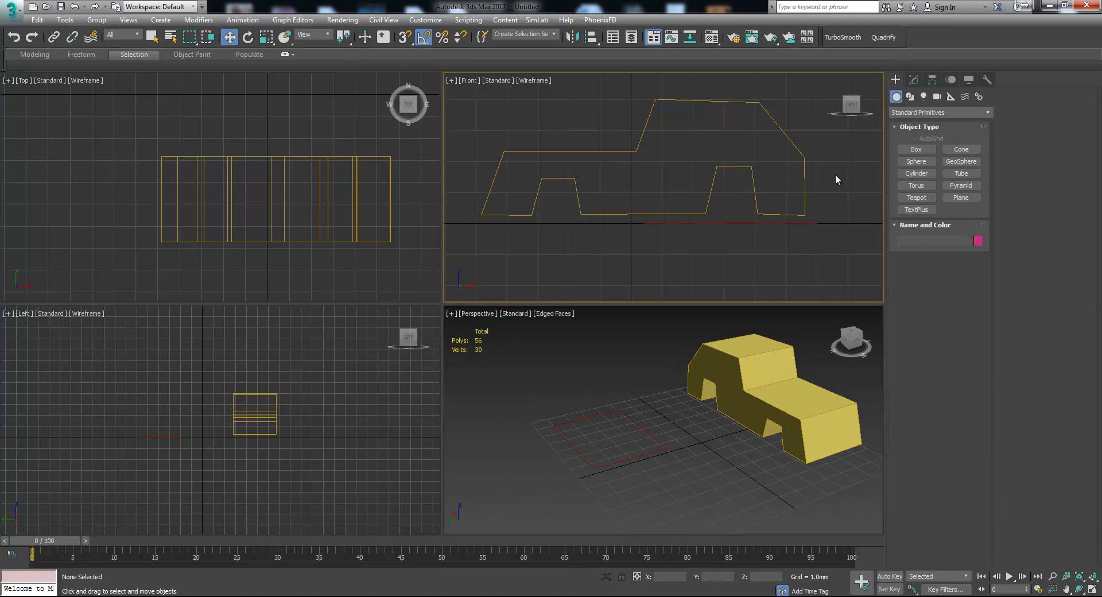
Draw a circle spline of about 0.62 mm radius in the rear wheel arch in the Front view
{"action": "left_click", "coordinate": [909, 97]}
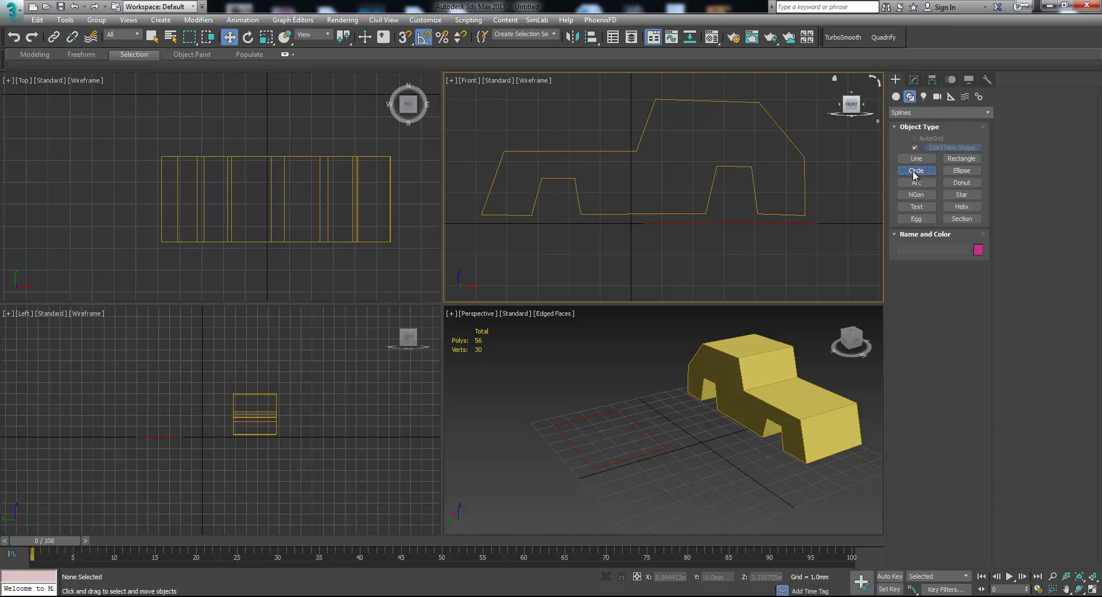
{"action": "left_click", "coordinate": [915, 172]}
{"action": "left_click_drag", "start_coordinate": [731, 201], "coordinate": [739, 219]}
{"action": "middle_click_drag", "start_coordinate": [728, 348], "coordinate": [855, 424], "text": "alt"}
{"action": "middle_click_drag", "start_coordinate": [676, 443], "coordinate": [632, 416], "text": "alt"}
{"action": "scroll", "coordinate": [693, 415], "scroll_direction": "up", "scroll_amount": 5}
Apply an Extrude modifier to the wheel circle
{"action": "left_click", "coordinate": [913, 81]}
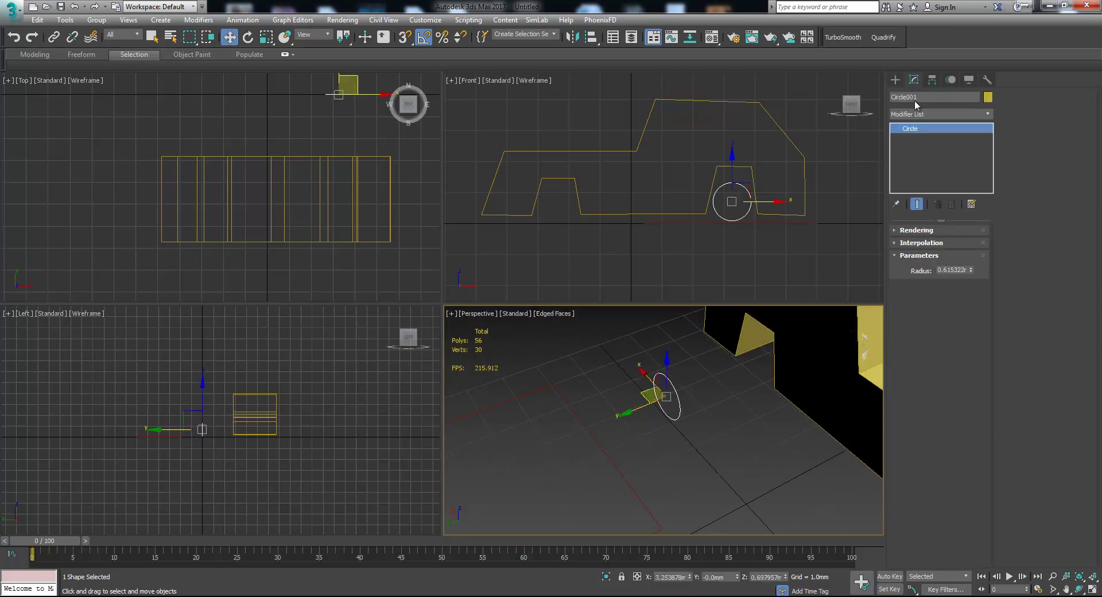
{"action": "left_click", "coordinate": [989, 115]}
{"action": "scroll", "coordinate": [988, 121], "scroll_direction": "down", "scroll_amount": 5}
{"action": "left_click", "coordinate": [988, 114]}
{"action": "left_click", "coordinate": [987, 115]}
{"action": "scroll", "coordinate": [991, 235], "scroll_direction": "down", "scroll_amount": 5}
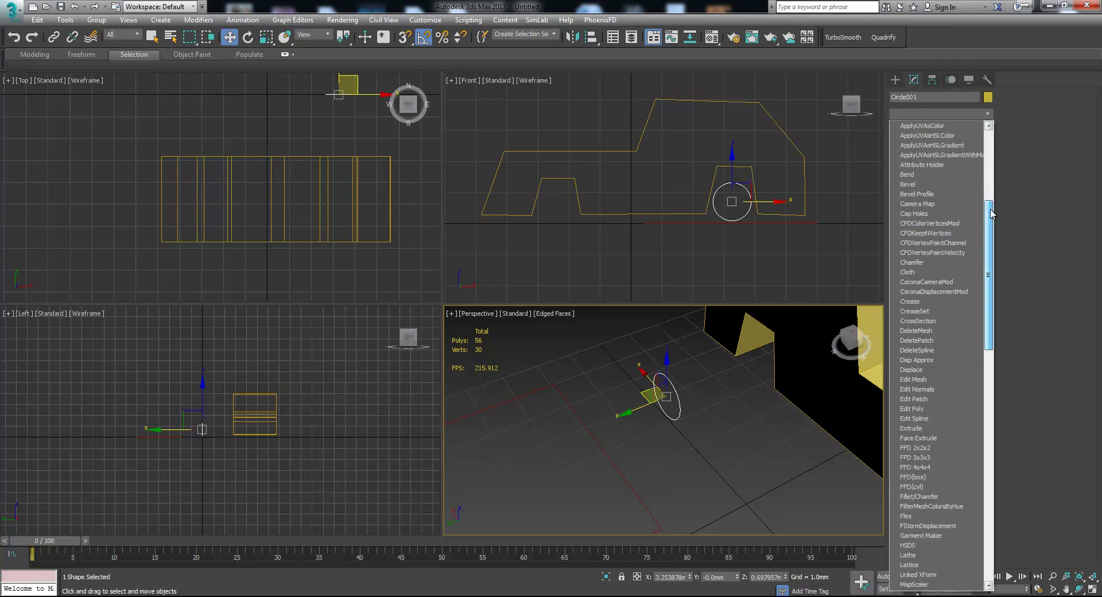
{"action": "scroll", "coordinate": [991, 233], "scroll_direction": "down", "scroll_amount": 1}
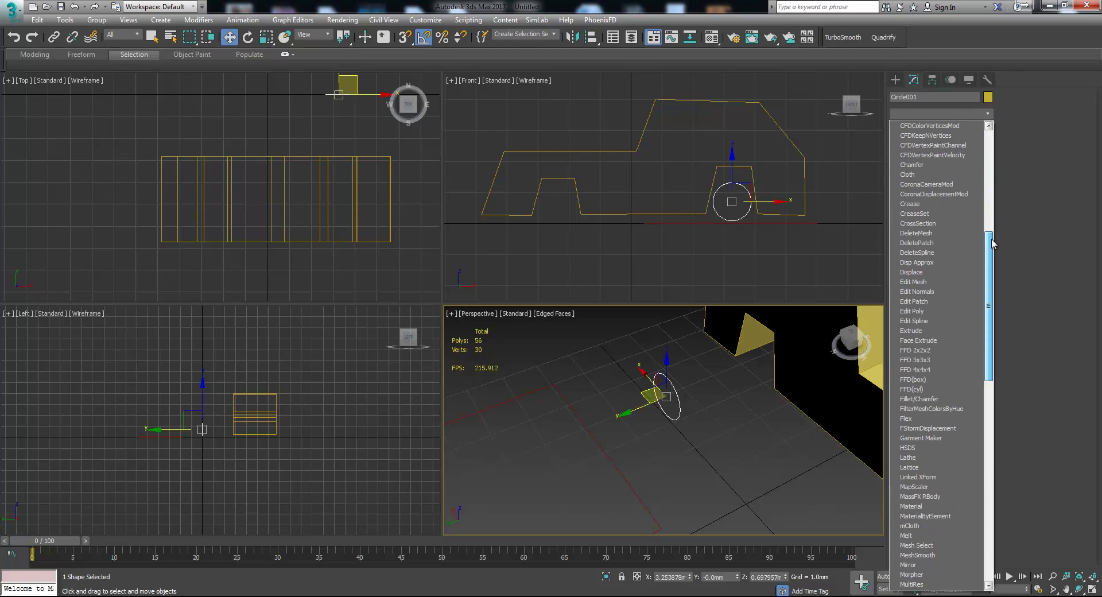
{"action": "left_click", "coordinate": [945, 331]}
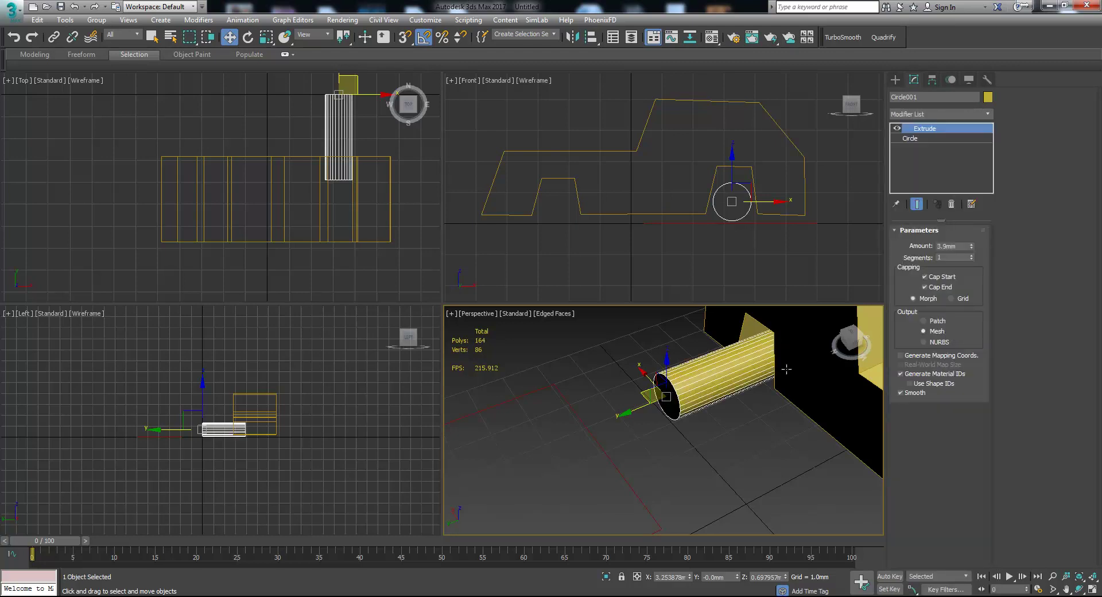
Set the wheel's extrusion amount to 0.45 mm and move the wheel along Y into the side of the car body
{"action": "middle_click_drag", "start_coordinate": [802, 350], "coordinate": [698, 429], "text": "alt"}
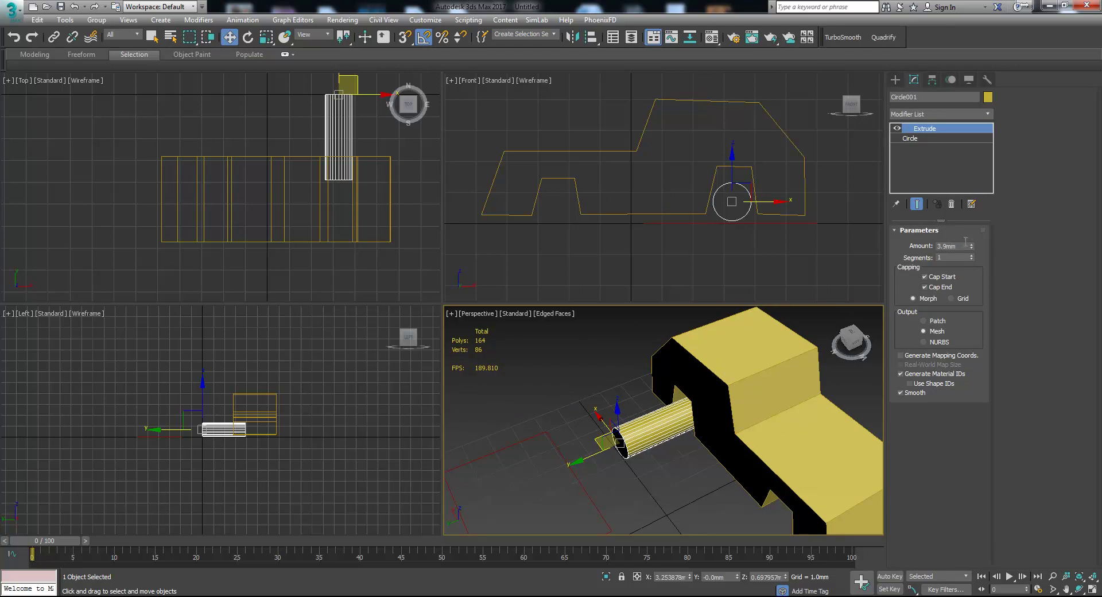
{"action": "left_click_drag", "start_coordinate": [971, 247], "coordinate": [973, 286]}
{"action": "middle_click_drag", "start_coordinate": [754, 395], "coordinate": [668, 432], "text": "alt"}
{"action": "left_click_drag", "start_coordinate": [659, 429], "coordinate": [595, 423]}
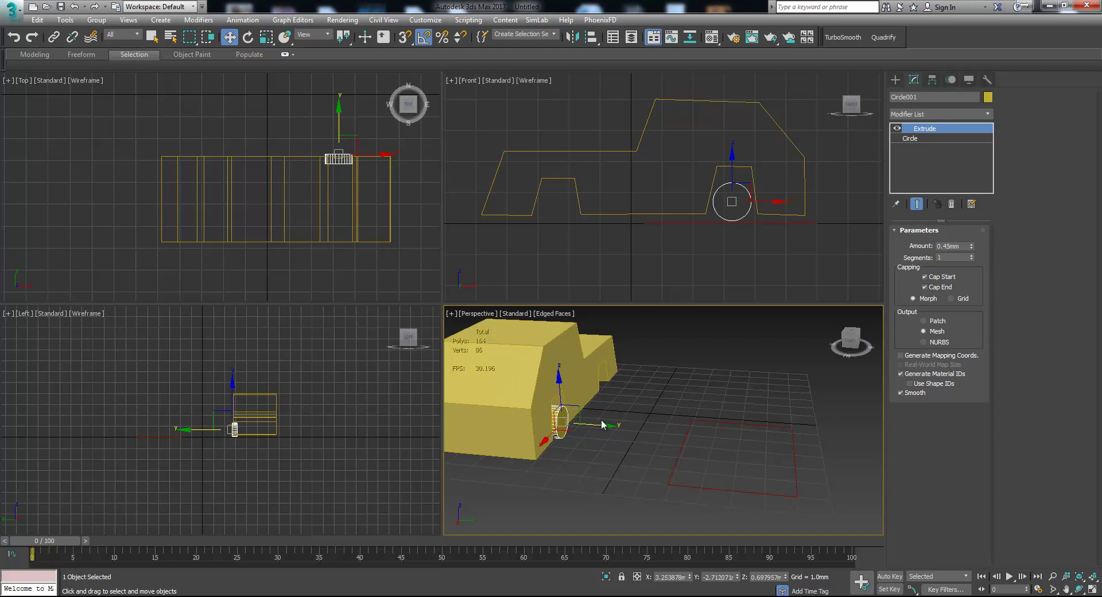
Change the wheel's object colour to grey
{"action": "left_click", "coordinate": [984, 100]}
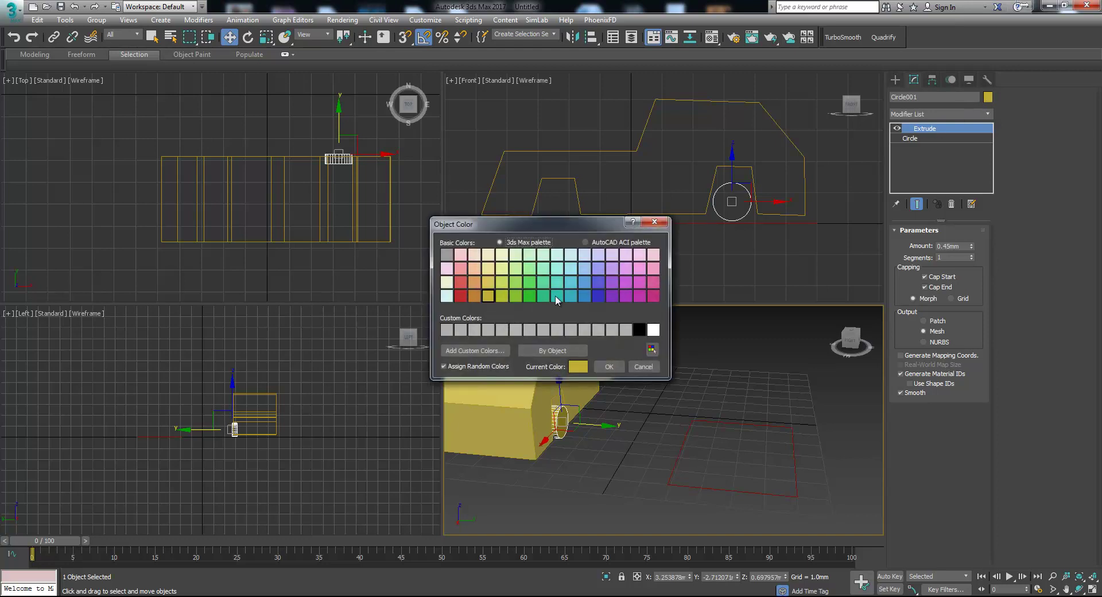
{"action": "left_click", "coordinate": [609, 366]}
{"action": "left_click", "coordinate": [622, 425]}
Clone the rear wheel along the X axis into the front wheel arch
{"action": "scroll", "coordinate": [622, 425], "scroll_direction": "down", "scroll_amount": 3}
{"action": "middle_click_drag", "start_coordinate": [566, 432], "coordinate": [631, 449]}
{"action": "left_click", "coordinate": [606, 427]}
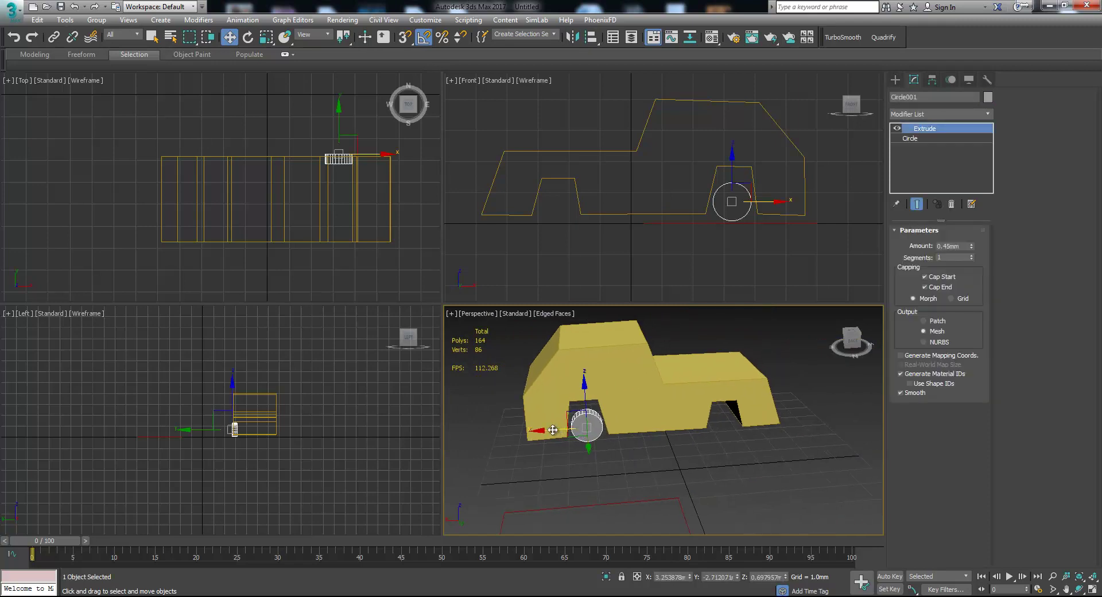
{"action": "left_click_drag", "start_coordinate": [574, 429], "coordinate": [677, 445], "text": "shift"}
{"action": "left_click", "coordinate": [551, 353]}
Clone both wheels together along the Y axis as copies to the opposite side of the car body
{"action": "middle_click_drag", "start_coordinate": [615, 441], "coordinate": [649, 454], "text": "alt"}
{"action": "left_click", "coordinate": [610, 449], "text": "ctrl"}
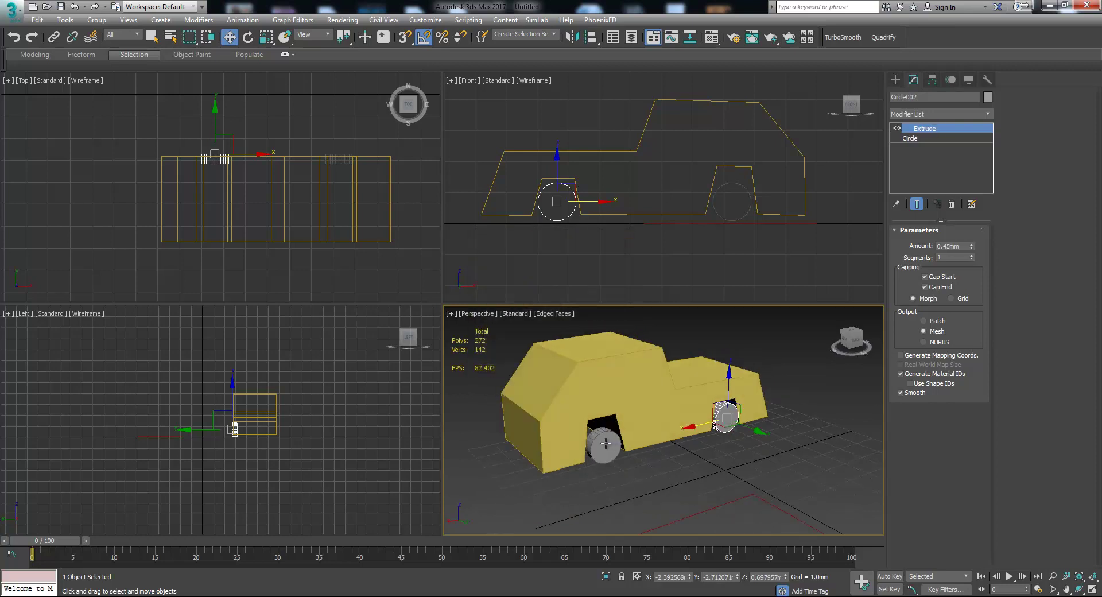
{"action": "middle_click_drag", "start_coordinate": [700, 467], "coordinate": [598, 426], "text": "alt"}
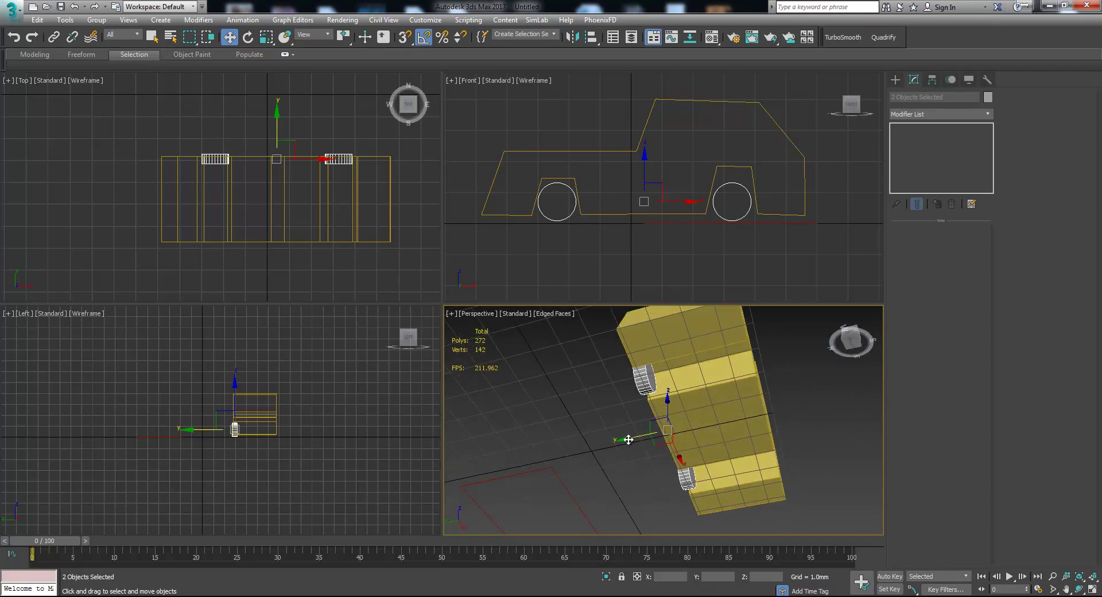
{"action": "left_click_drag", "start_coordinate": [627, 438], "coordinate": [725, 443], "text": "shift"}
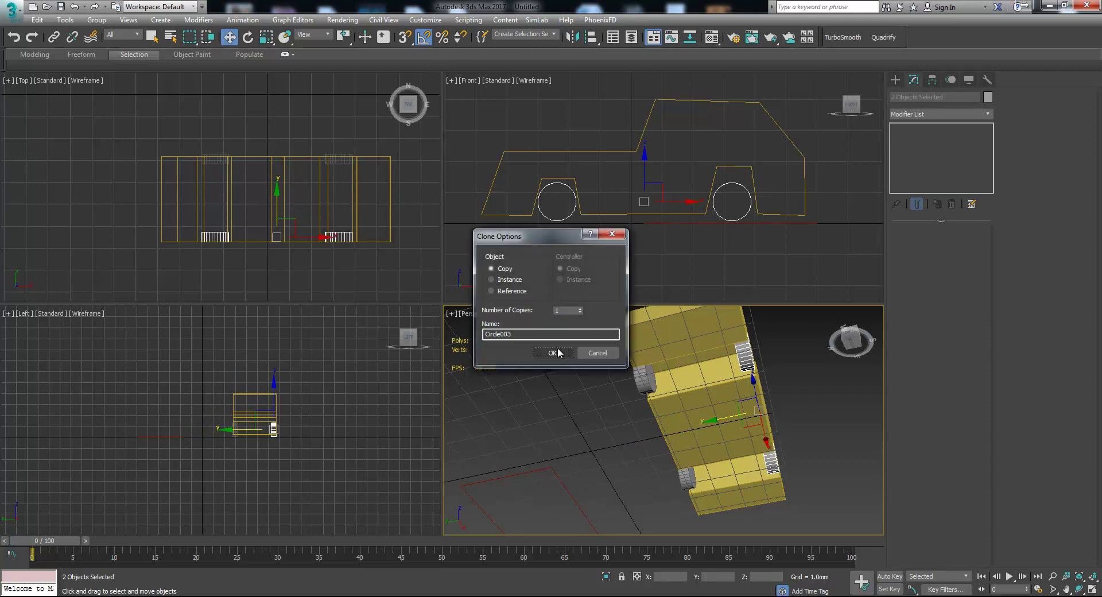
{"action": "left_click", "coordinate": [560, 353]}
{"action": "left_click", "coordinate": [572, 408]}
{"action": "mouse_move", "coordinate": [572, 407]}
{"action": "middle_mouse_down", "text": "alt"}
{"action": "mouse_move", "coordinate": [605, 431]}
{"action": "mouse_move", "coordinate": [555, 490]}
{"action": "mouse_move", "coordinate": [568, 495]}
{"action": "mouse_move", "coordinate": [635, 459]}
{"action": "mouse_move", "coordinate": [625, 457]}
{"action": "mouse_move", "coordinate": [814, 470]}
{"action": "mouse_move", "coordinate": [725, 479]}
{"action": "middle_mouse_up", "text": "alt"}
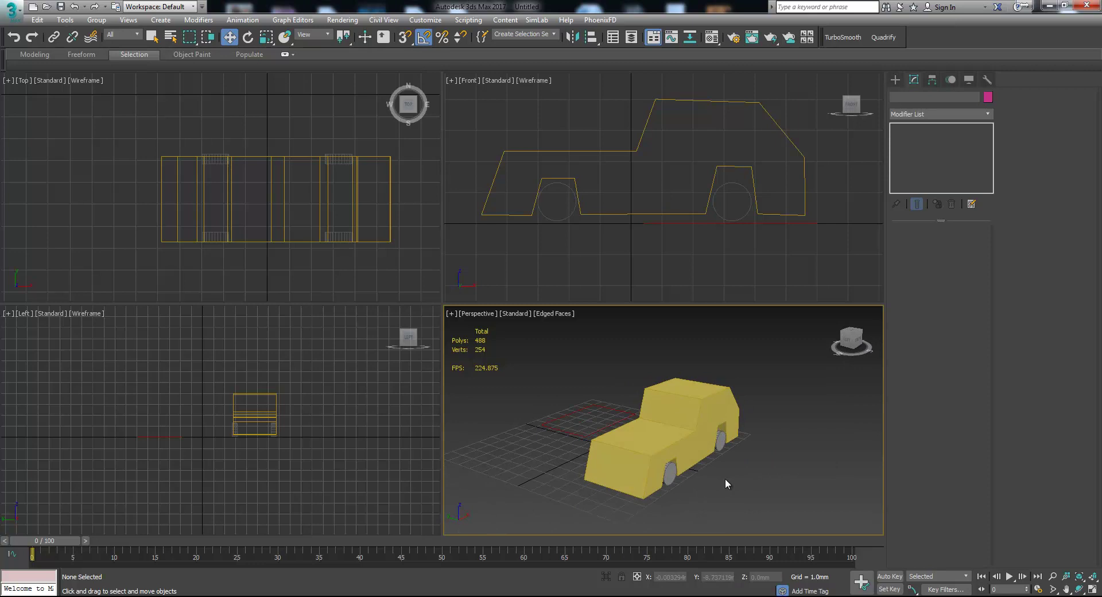
Delete the leftover rectangle spline lying on the ground beside the car
{"action": "left_click", "coordinate": [722, 415]}
{"action": "left_click", "coordinate": [798, 477]}
{"action": "middle_click_drag", "start_coordinate": [799, 476], "coordinate": [773, 471], "text": "alt"}
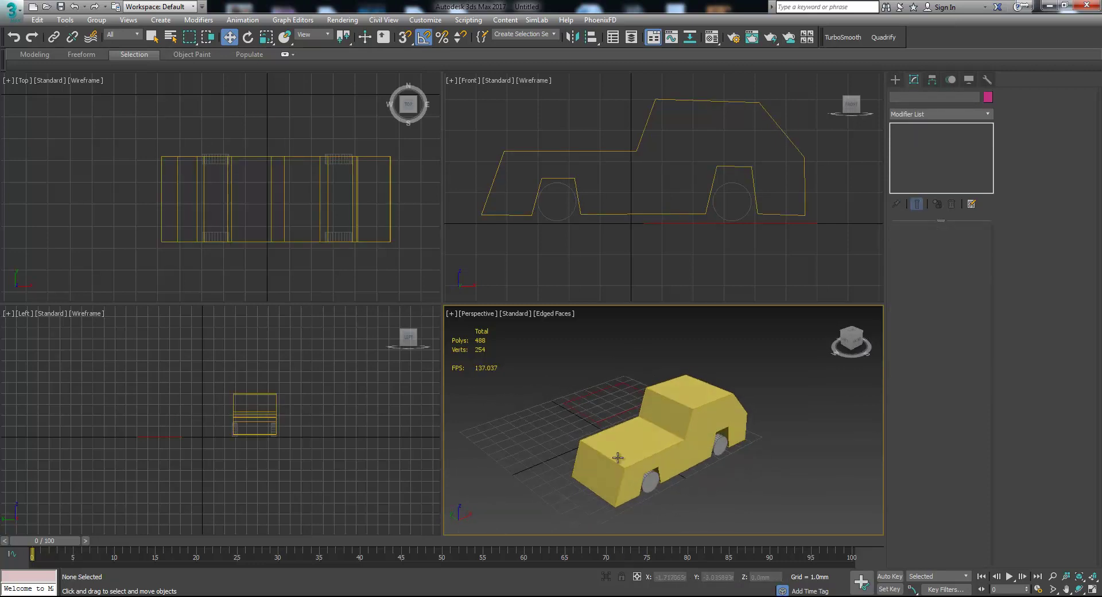
{"action": "left_click", "coordinate": [615, 414]}
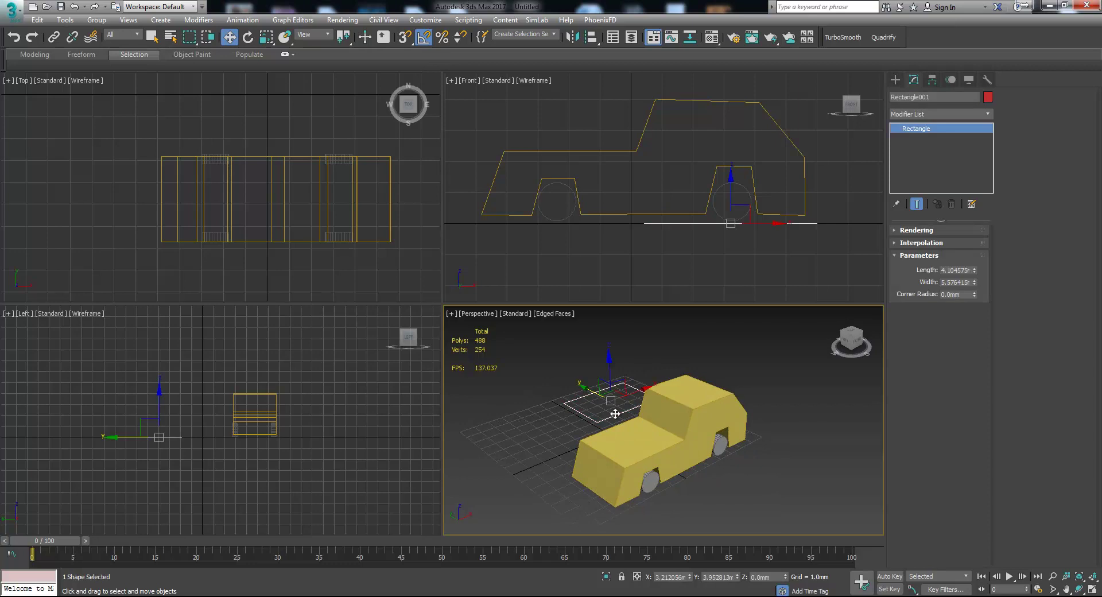
{"action": "key", "text": "Delete"}
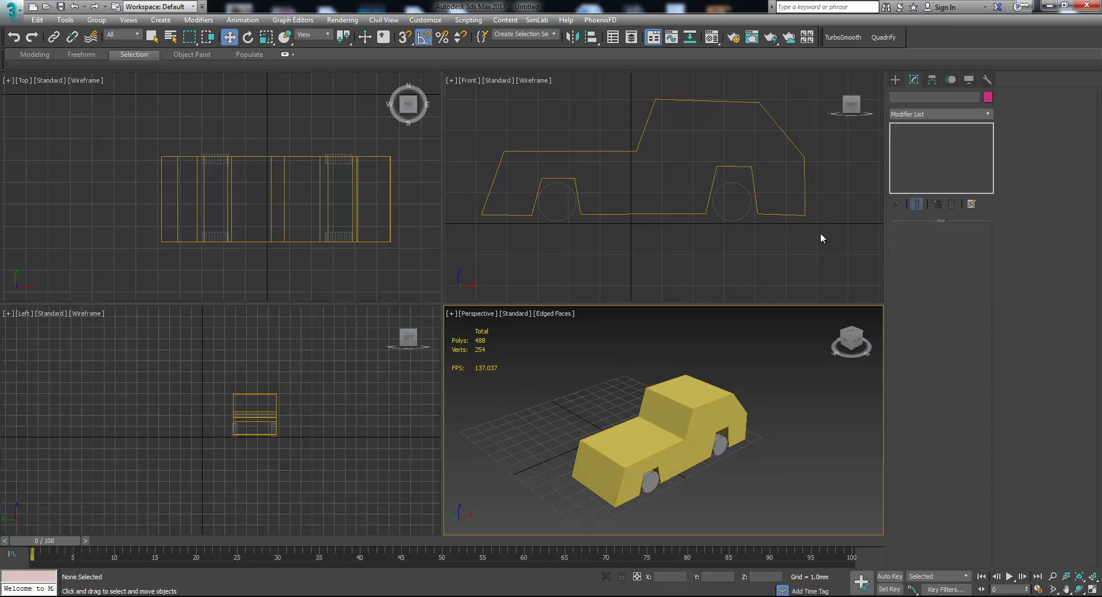
{"action": "left_click", "coordinate": [896, 80]}
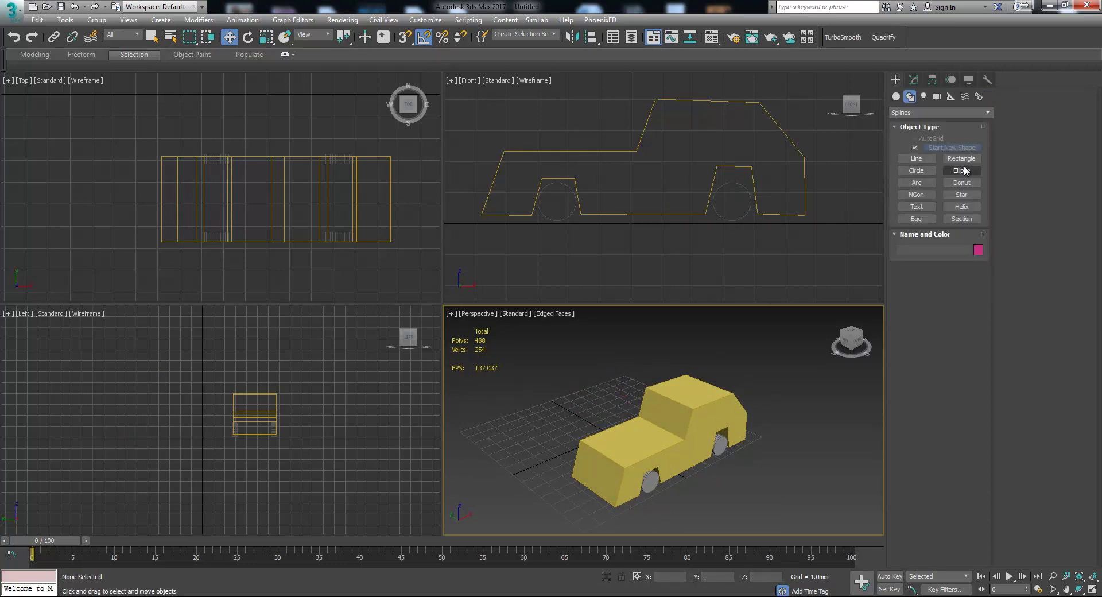
{"action": "left_click", "coordinate": [924, 171]}
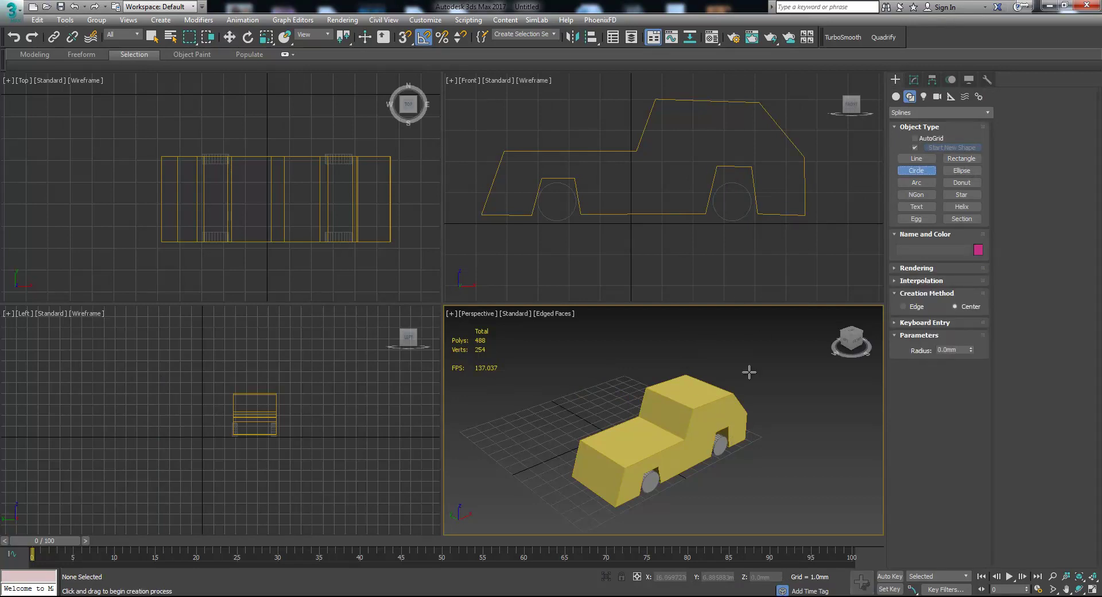
{"action": "middle_click_drag", "start_coordinate": [726, 451], "coordinate": [681, 421]}
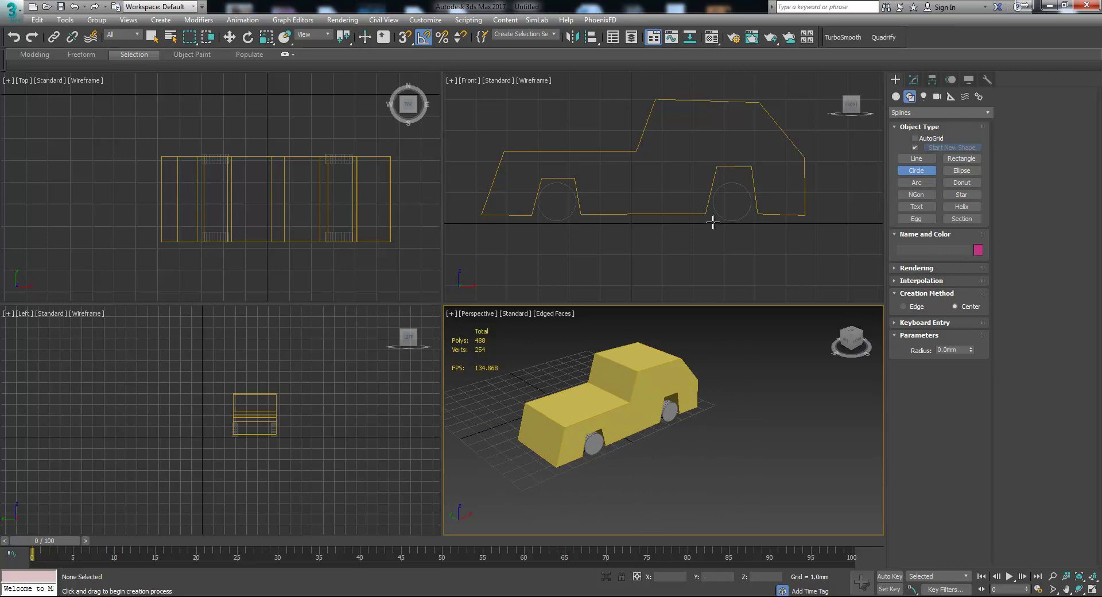
{"action": "left_click", "coordinate": [957, 172]}
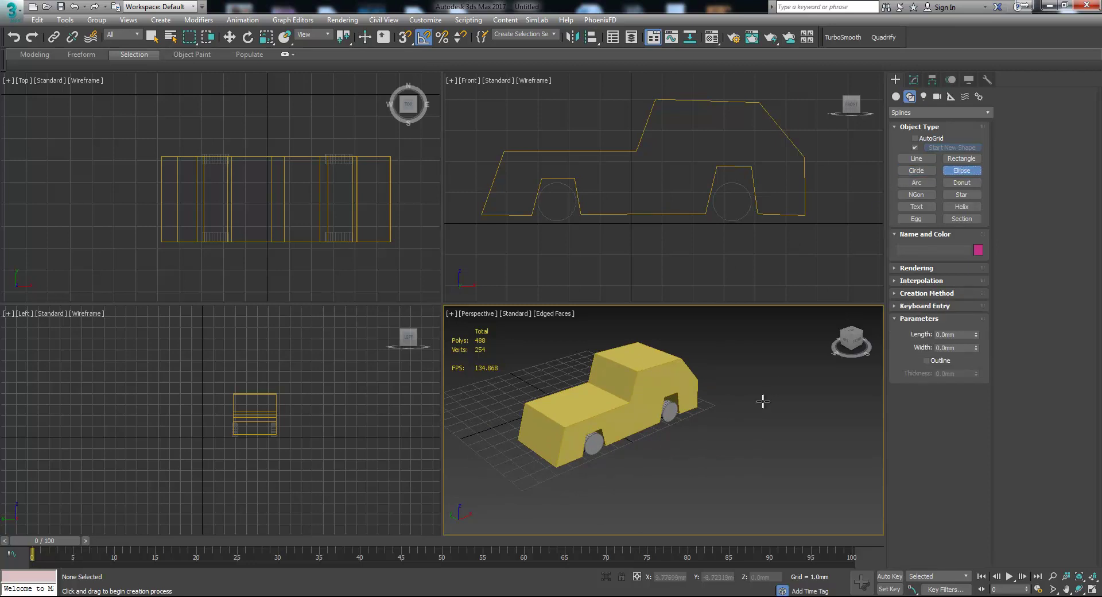
{"action": "left_click_drag", "start_coordinate": [725, 431], "coordinate": [684, 533]}
{"action": "right_click", "coordinate": [685, 533]}
{"action": "middle_click_drag", "start_coordinate": [785, 445], "coordinate": [696, 433], "text": "alt"}
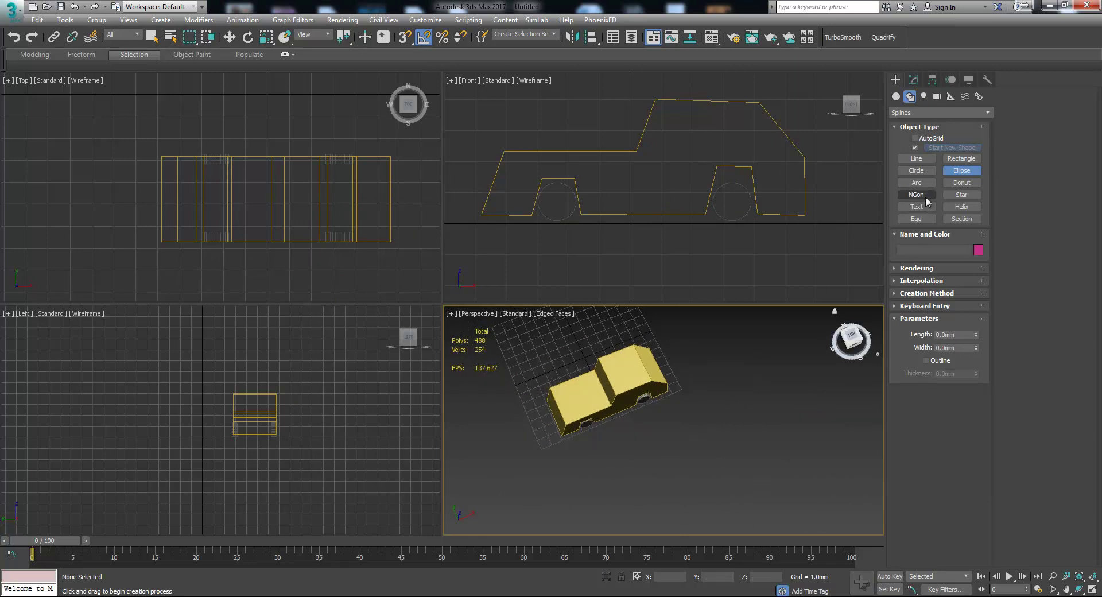
{"action": "left_click_drag", "start_coordinate": [568, 495], "coordinate": [784, 432]}
{"action": "left_click", "coordinate": [613, 321]}
{"action": "left_click", "coordinate": [704, 492]}
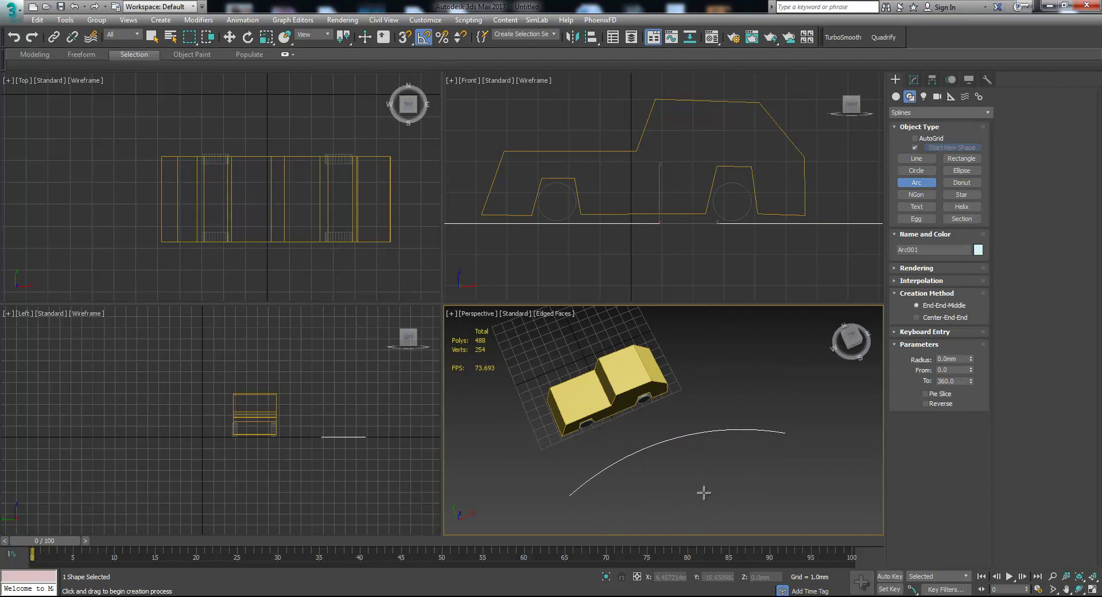
{"action": "key", "text": "ctrl+z"}
Draw a large arc on the ground plane around the car, apply an Extrude modifier, and adjust its amount
{"action": "left_click_drag", "start_coordinate": [594, 487], "coordinate": [809, 411]}
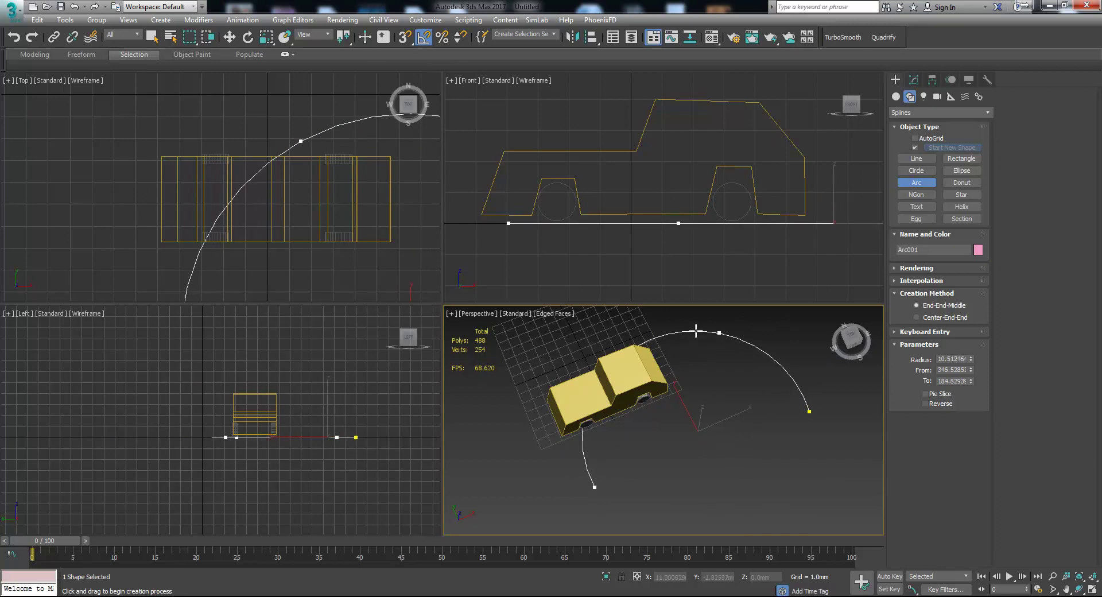
{"action": "middle_click_drag", "start_coordinate": [700, 332], "coordinate": [717, 397], "text": "alt"}
{"action": "left_click", "coordinate": [915, 78]}
{"action": "left_click", "coordinate": [985, 113]}
{"action": "scroll", "coordinate": [933, 511], "scroll_direction": "down", "scroll_amount": 2}
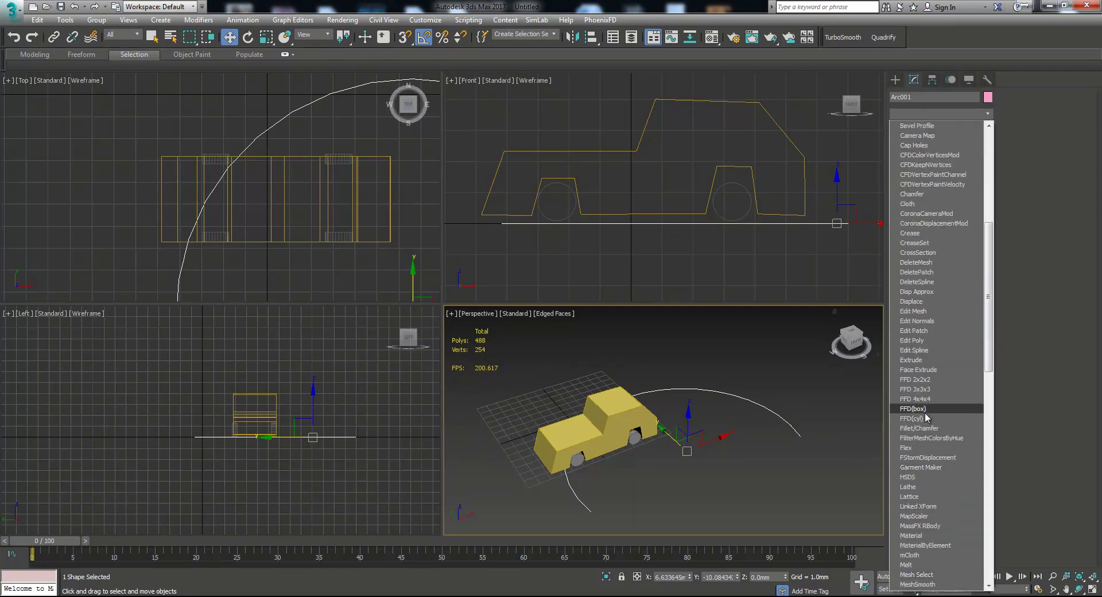
{"action": "left_click", "coordinate": [933, 362]}
{"action": "left_click_drag", "start_coordinate": [971, 248], "coordinate": [984, 201]}
Delete the extruded arc next to the car
{"action": "middle_click_drag", "start_coordinate": [688, 325], "coordinate": [654, 425], "text": "alt"}
{"action": "left_click_drag", "start_coordinate": [649, 423], "coordinate": [672, 347]}
{"action": "middle_click_drag", "start_coordinate": [672, 347], "coordinate": [721, 469], "text": "alt"}
{"action": "left_click", "coordinate": [746, 472]}
{"action": "left_click", "coordinate": [744, 412]}
{"action": "key", "text": "Delete"}
Draw a donut spline on the ground beside the car, with radii of about 7.8 mm and 2.7 mm
{"action": "left_click", "coordinate": [895, 79]}
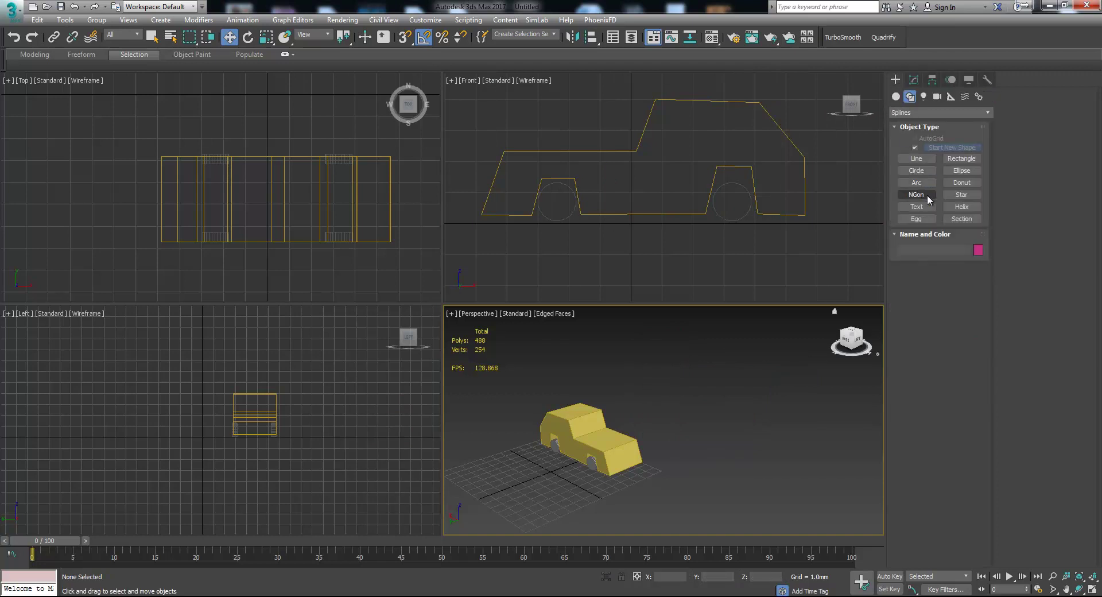
{"action": "left_click", "coordinate": [962, 182]}
{"action": "middle_click_drag", "start_coordinate": [635, 391], "coordinate": [645, 401], "text": "alt"}
{"action": "left_click_drag", "start_coordinate": [716, 400], "coordinate": [660, 428]}
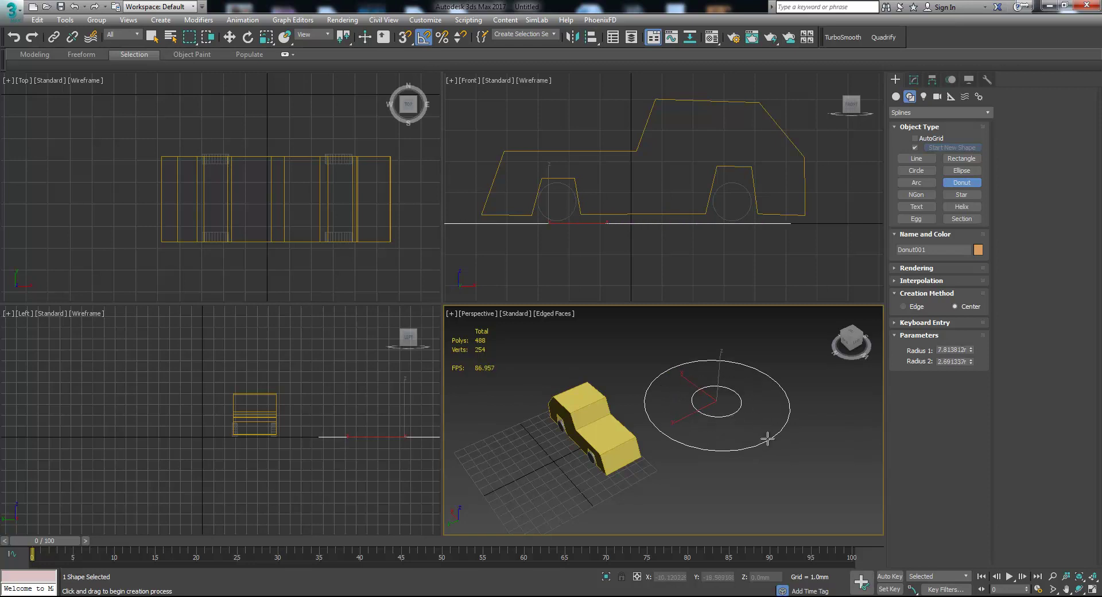
{"action": "key", "text": "w"}
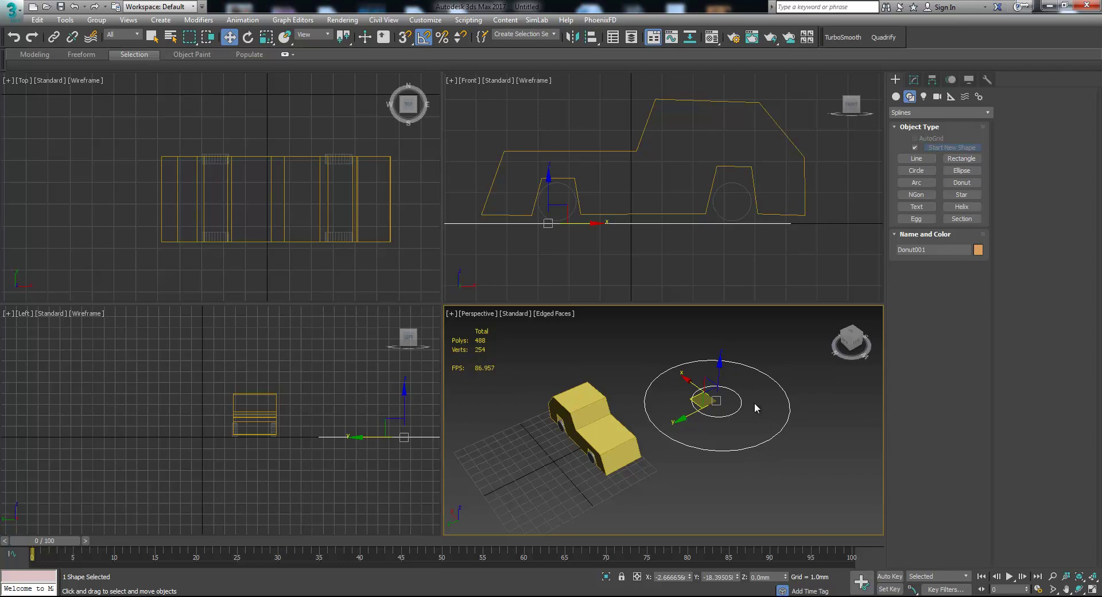
Apply an Extrude modifier to the donut with an amount of 1.2 mm and deselect it
{"action": "left_click", "coordinate": [914, 79]}
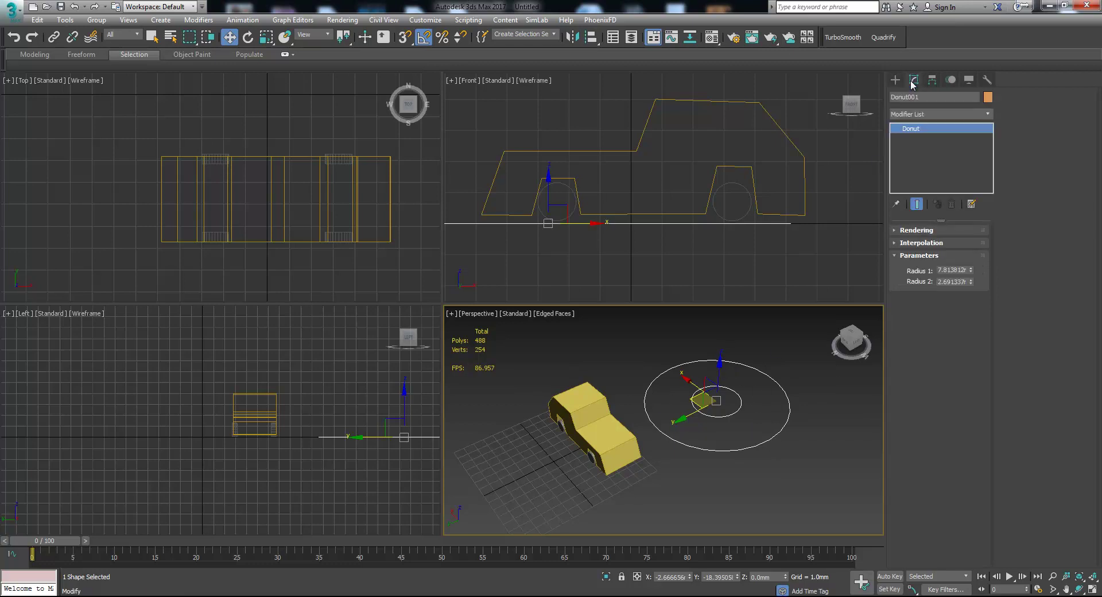
{"action": "left_click", "coordinate": [938, 113]}
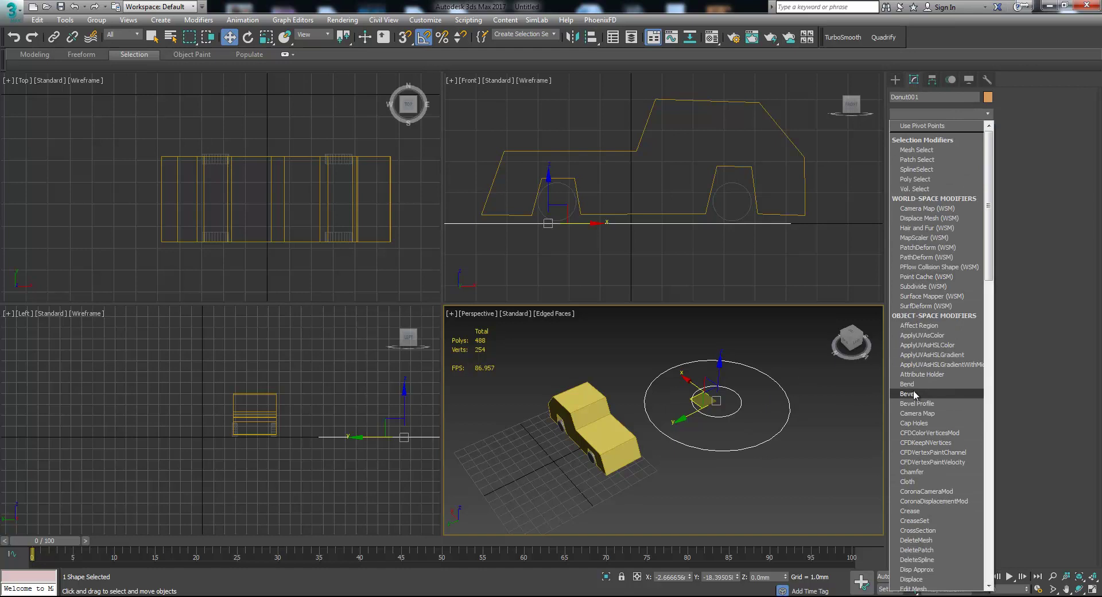
{"action": "scroll", "coordinate": [941, 551], "scroll_direction": "down", "scroll_amount": 2}
{"action": "scroll", "coordinate": [947, 568], "scroll_direction": "down", "scroll_amount": 8}
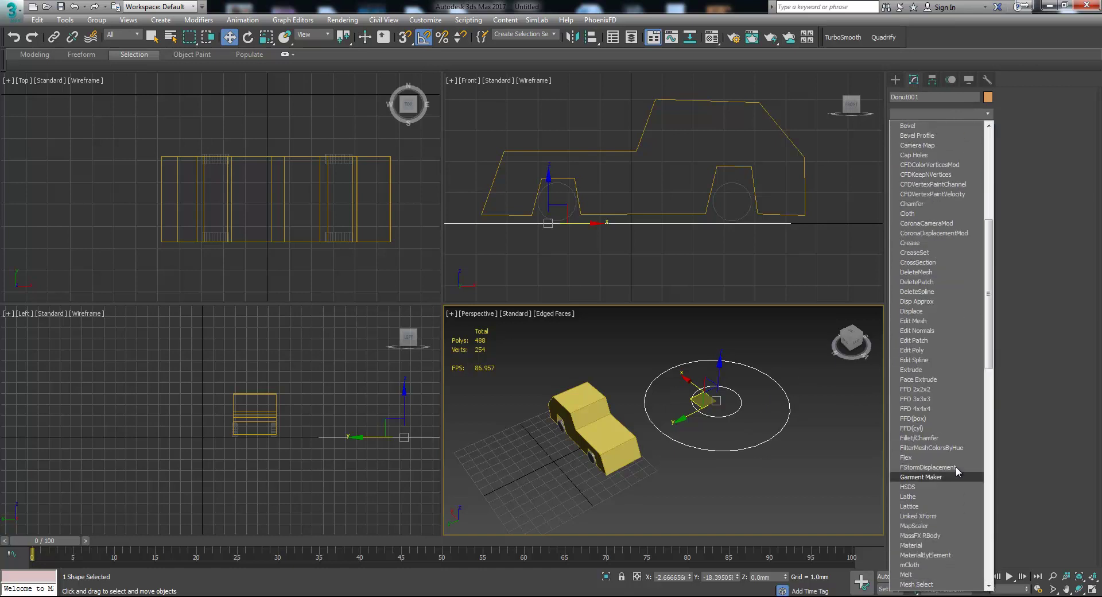
{"action": "left_click", "coordinate": [951, 369]}
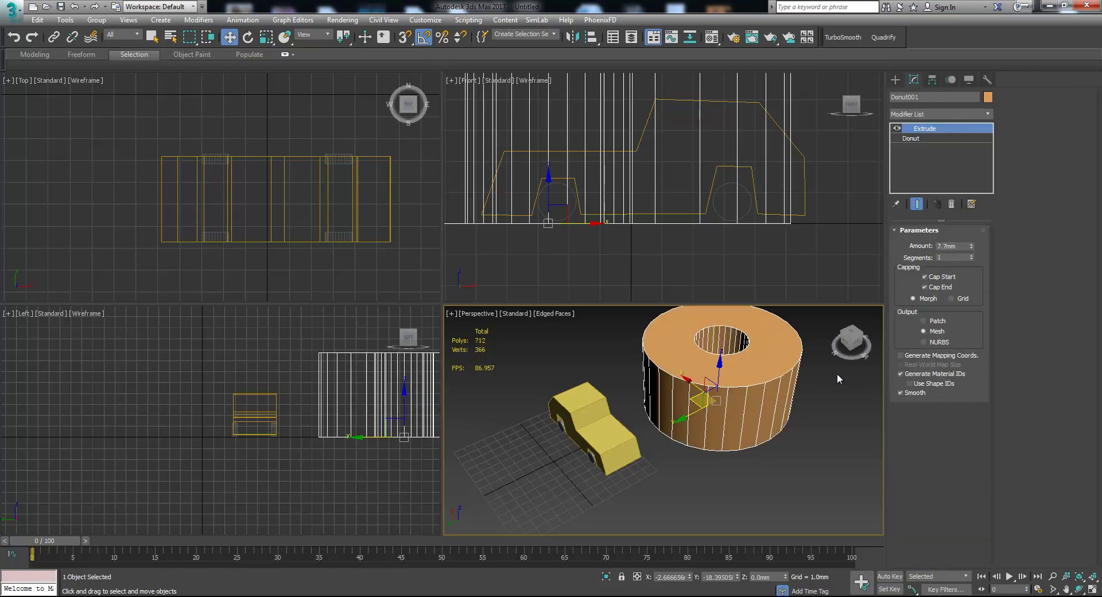
{"action": "left_click_drag", "start_coordinate": [970, 246], "coordinate": [968, 319]}
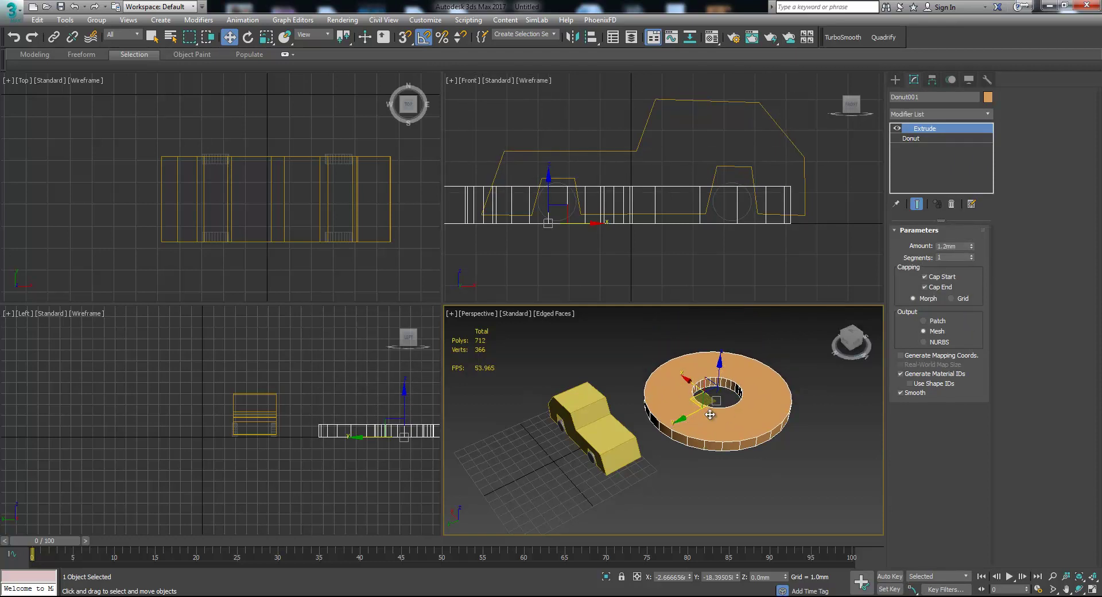
{"action": "middle_click_drag", "start_coordinate": [686, 388], "coordinate": [738, 441]}
{"action": "left_click", "coordinate": [738, 442]}
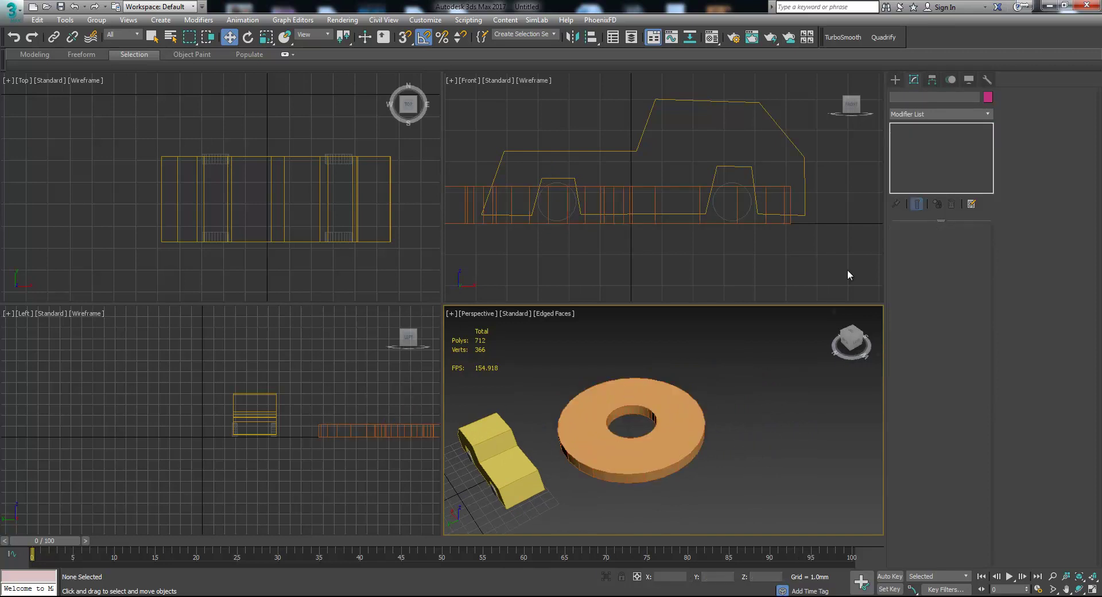
Draw a rectangle spline about 10.1 mm by 12.8 mm beside the donut, with a small circle at its centre
{"action": "left_click", "coordinate": [895, 79]}
{"action": "left_click", "coordinate": [909, 96]}
{"action": "left_click", "coordinate": [961, 158]}
{"action": "middle_click_drag", "start_coordinate": [786, 372], "coordinate": [716, 388]}
{"action": "left_click_drag", "start_coordinate": [693, 358], "coordinate": [699, 441]}
{"action": "left_click", "coordinate": [916, 171]}
{"action": "left_click_drag", "start_coordinate": [695, 396], "coordinate": [714, 394]}
{"action": "right_click", "coordinate": [719, 381]}
Try extruding the rectangle and the inner circle together as separate shapes, and remove the Extrude modifier again
{"action": "left_click", "coordinate": [779, 367]}
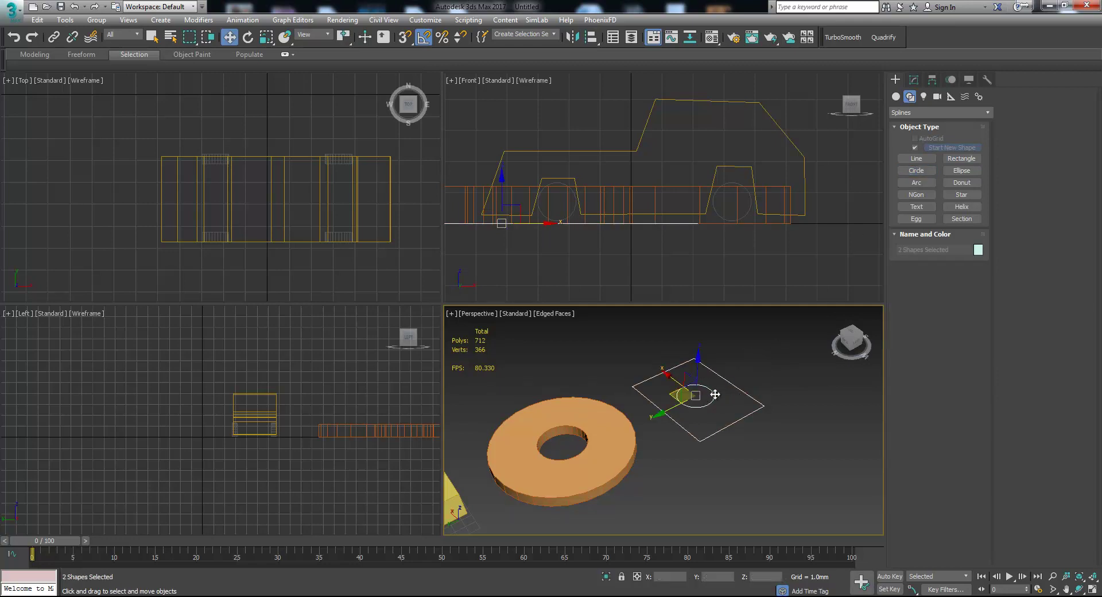
{"action": "left_click", "coordinate": [913, 79]}
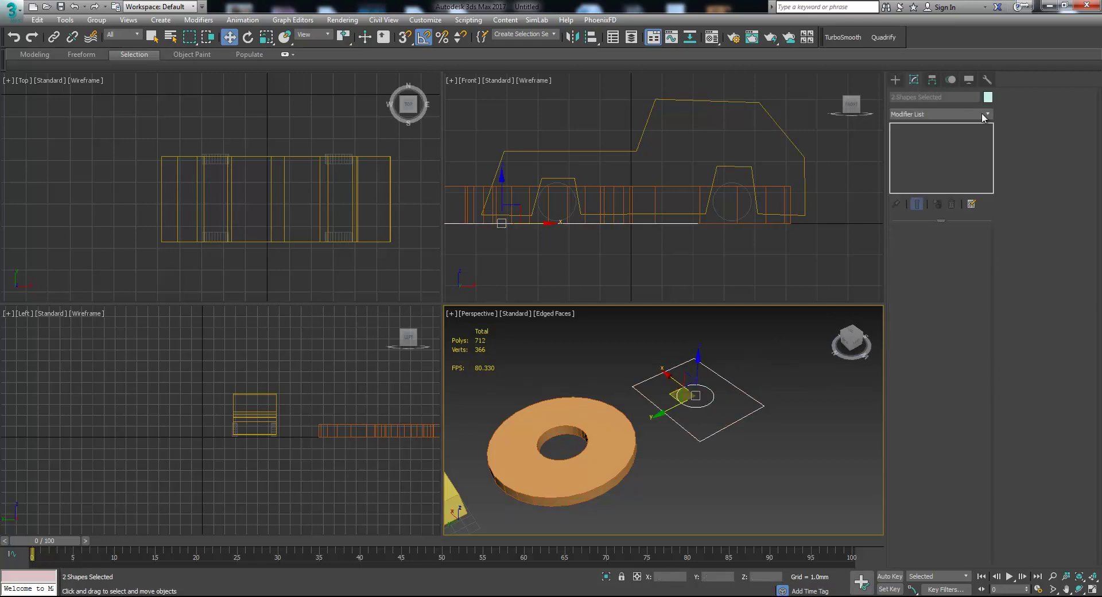
{"action": "left_click", "coordinate": [981, 112]}
{"action": "scroll", "coordinate": [918, 447], "scroll_direction": "down", "scroll_amount": 4}
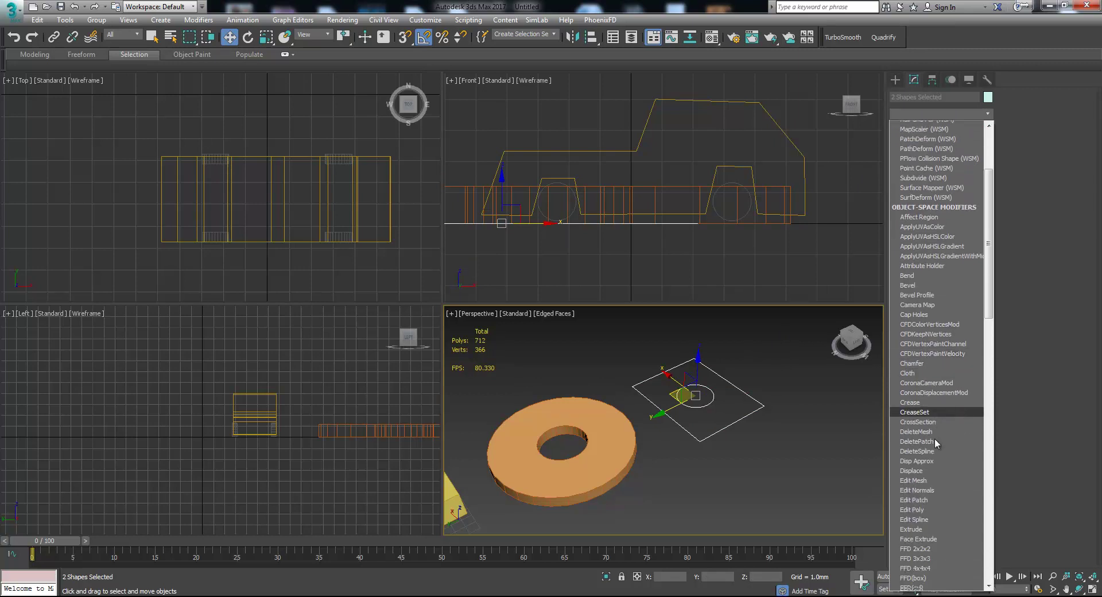
{"action": "left_click", "coordinate": [936, 526]}
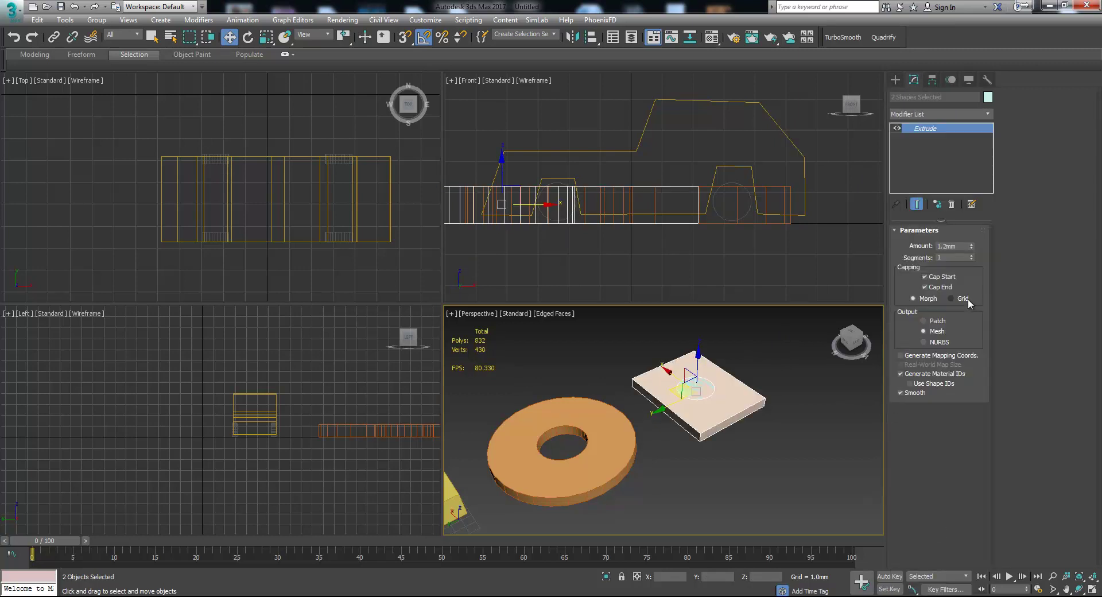
{"action": "left_click_drag", "start_coordinate": [971, 247], "coordinate": [1004, 214]}
{"action": "left_click", "coordinate": [950, 205]}
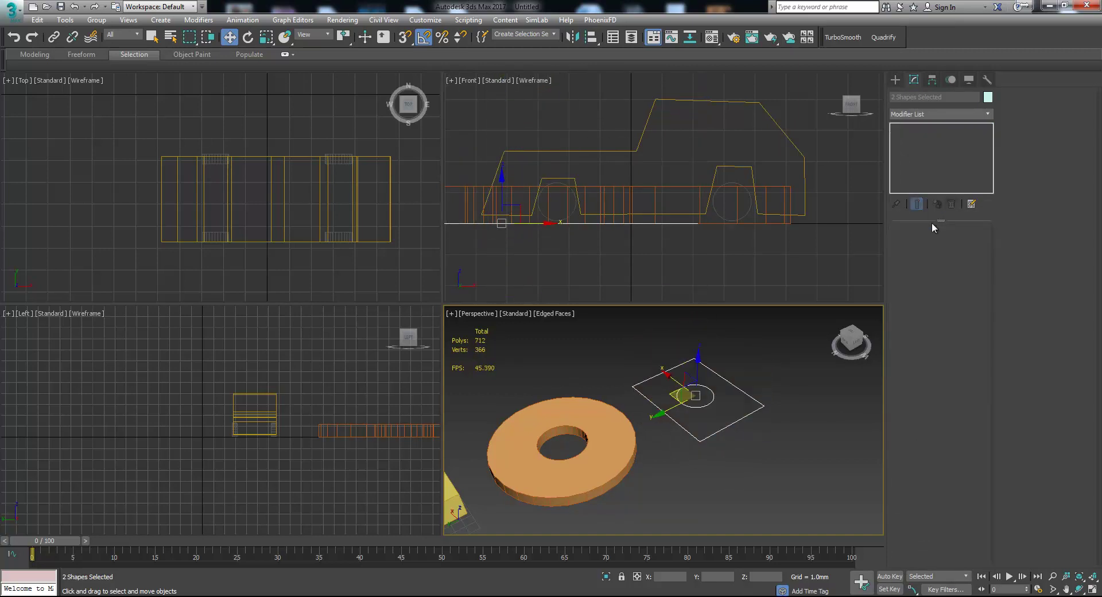
Convert the rectangle alone to an editable spline
{"action": "left_click", "coordinate": [763, 385]}
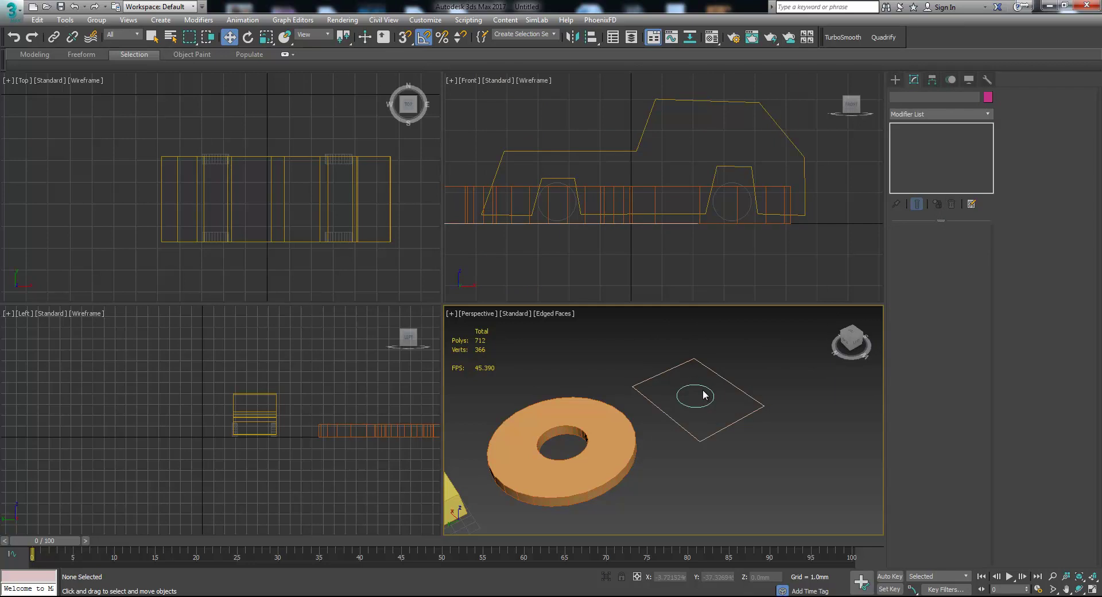
{"action": "left_click", "coordinate": [730, 415]}
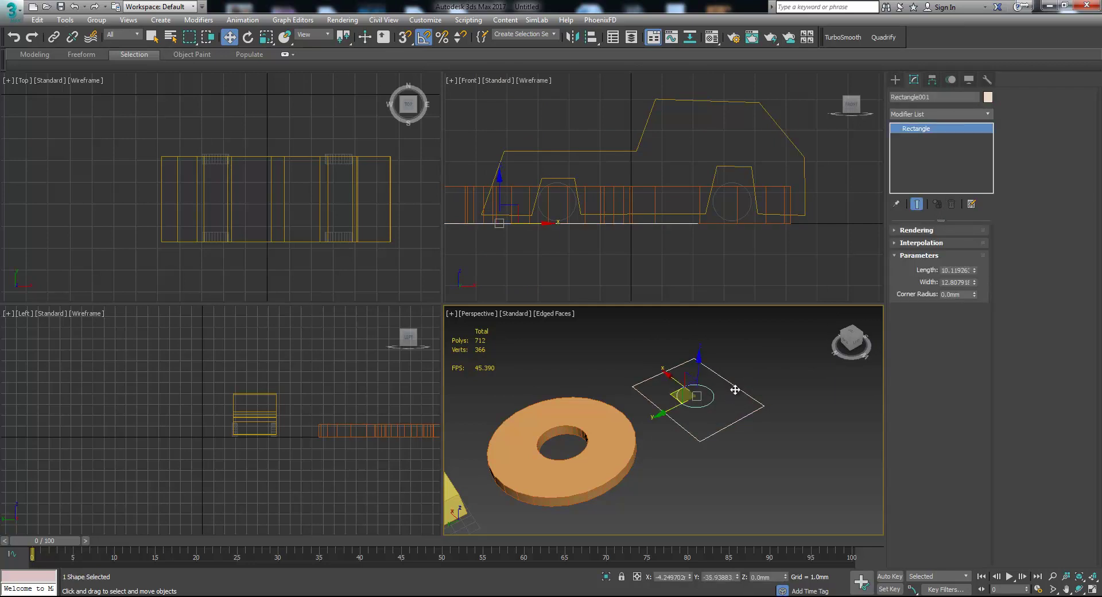
{"action": "left_click", "coordinate": [733, 392]}
{"action": "left_click", "coordinate": [737, 388]}
{"action": "right_click", "coordinate": [733, 360]}
{"action": "mouse_move", "coordinate": [754, 475]}
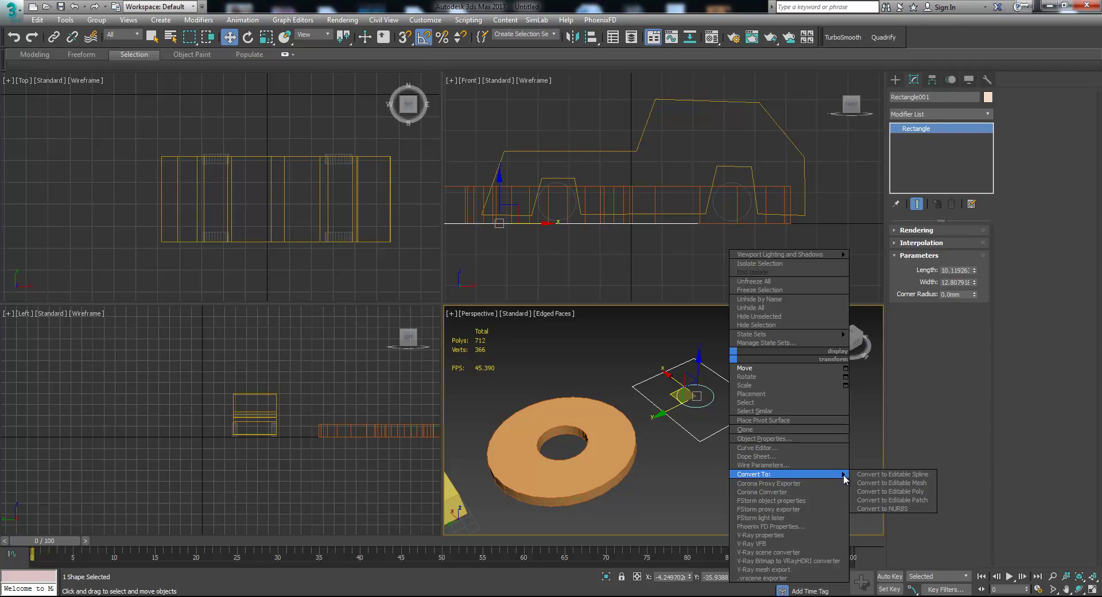
{"action": "left_click", "coordinate": [869, 474]}
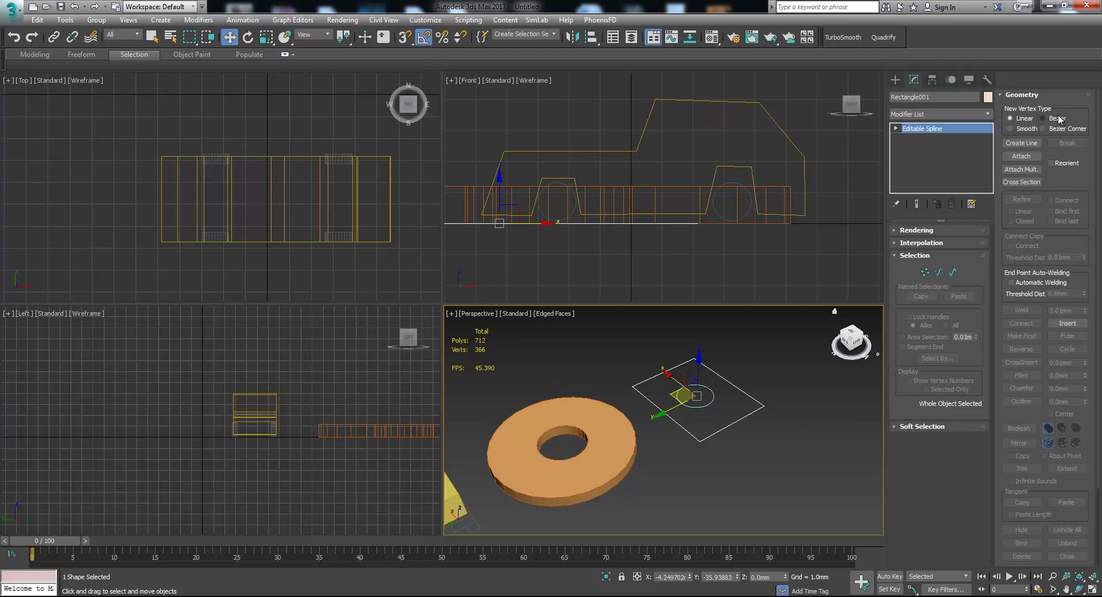
Attach the inner circle to the rectangle's editable spline
{"action": "scroll", "coordinate": [1081, 138], "scroll_direction": "down", "scroll_amount": 2}
{"action": "scroll", "coordinate": [1082, 137], "scroll_direction": "up", "scroll_amount": 2}
{"action": "left_click", "coordinate": [1017, 157]}
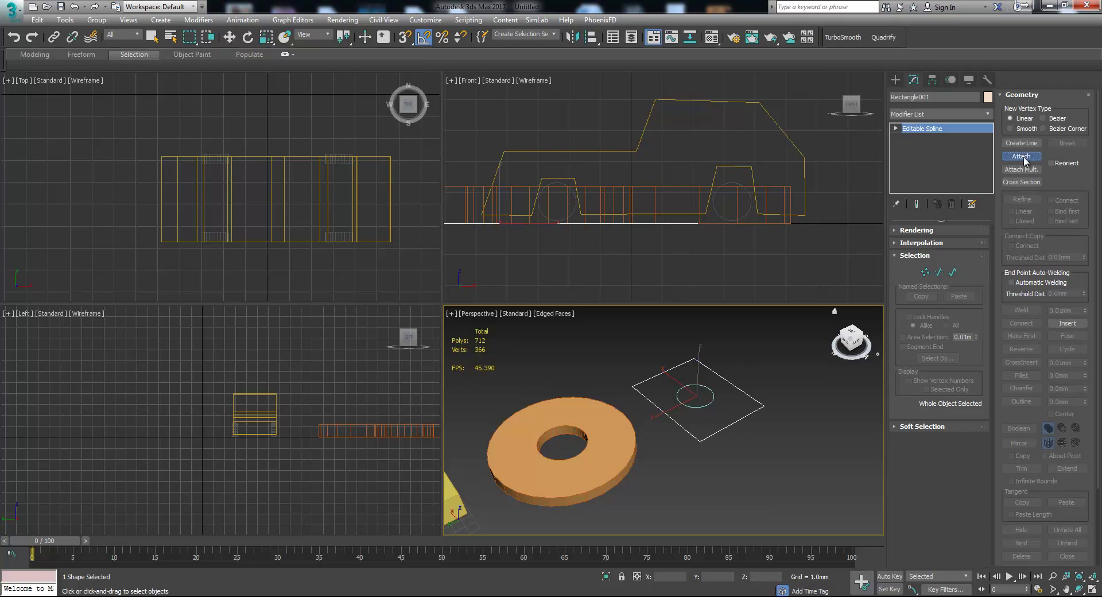
{"action": "left_click", "coordinate": [712, 400]}
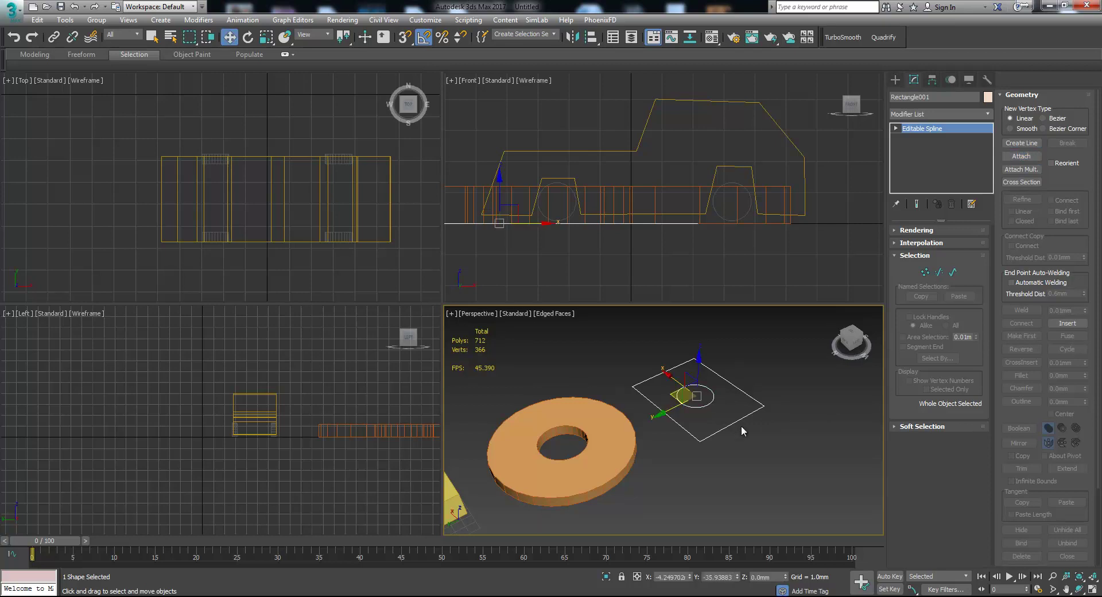
Extrude the rectangle with its attached inner circle by 1.5 mm
{"action": "key", "text": "w"}
{"action": "left_click", "coordinate": [987, 115]}
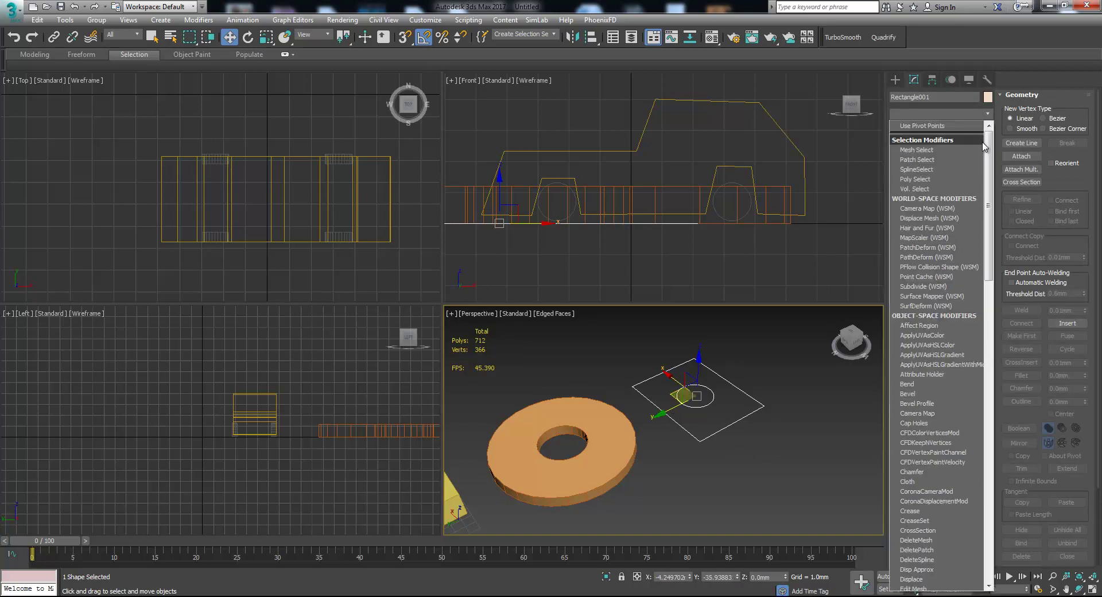
{"action": "scroll", "coordinate": [979, 285], "scroll_direction": "down", "scroll_amount": 10}
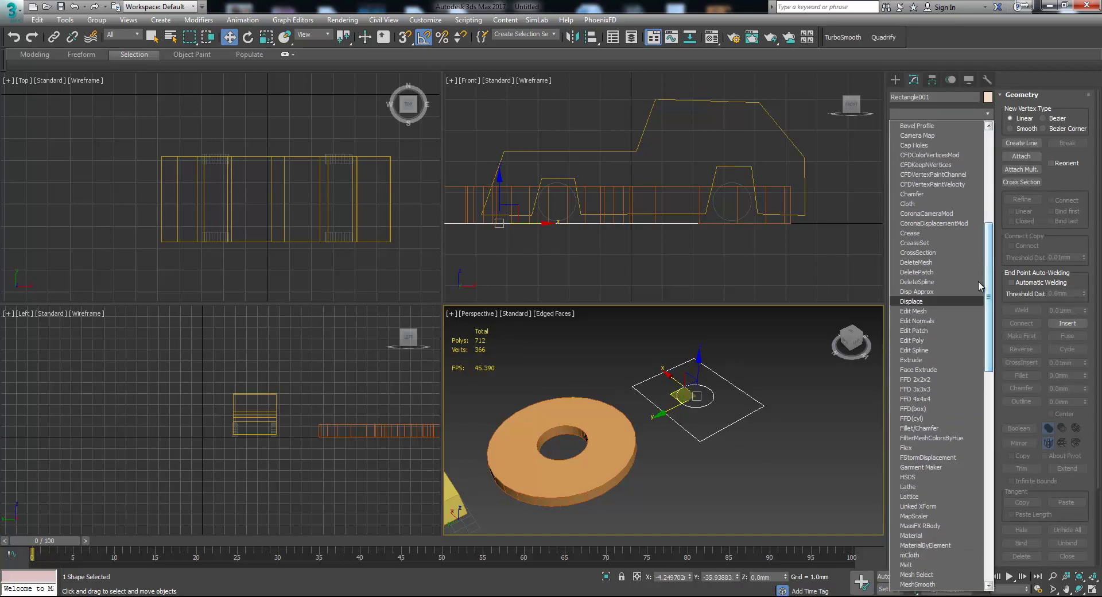
{"action": "left_click", "coordinate": [946, 361]}
{"action": "left_click_drag", "start_coordinate": [970, 245], "coordinate": [979, 293]}
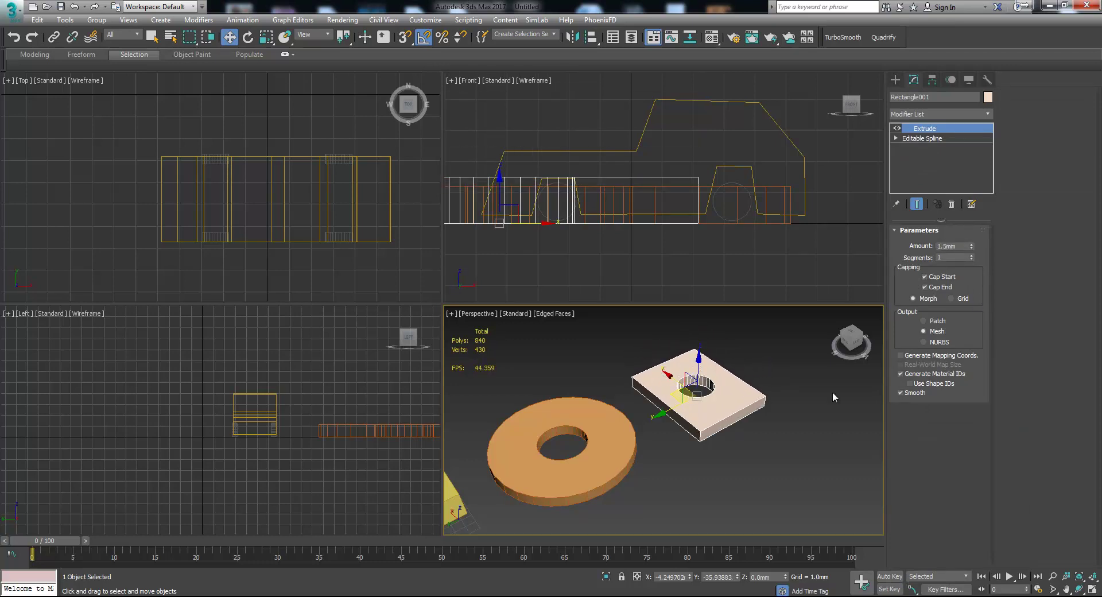
{"action": "left_click", "coordinate": [797, 429]}
{"action": "left_click", "coordinate": [730, 396]}
{"action": "middle_click_drag", "start_coordinate": [796, 414], "coordinate": [839, 400]}
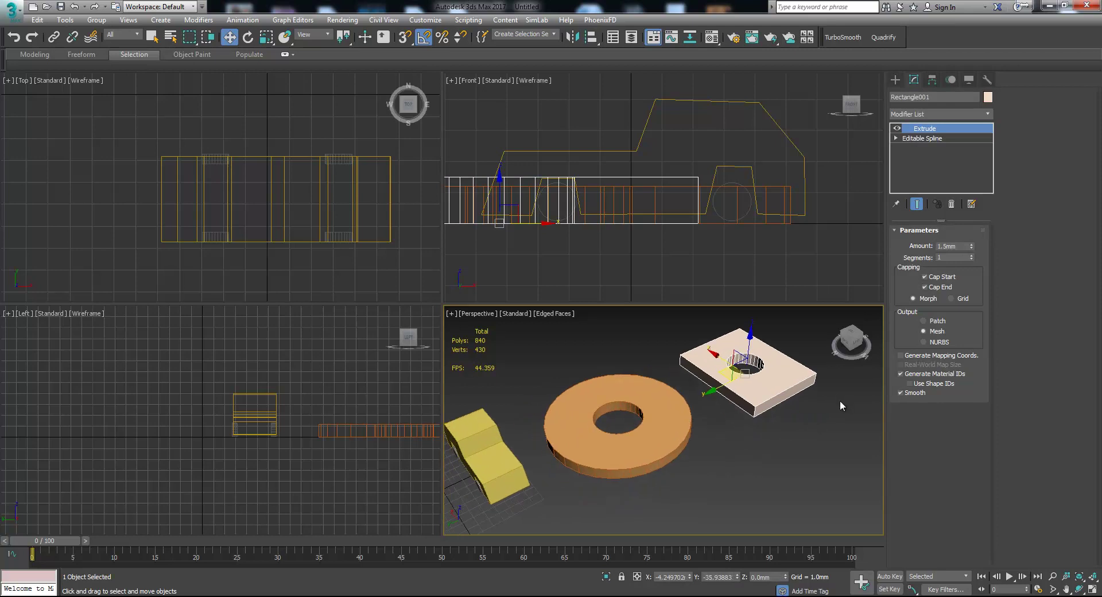
Draw an NGon spline with a radius of about 10.66 mm in the open space in front of the existing objects
{"action": "left_click", "coordinate": [901, 81]}
{"action": "left_click", "coordinate": [909, 95]}
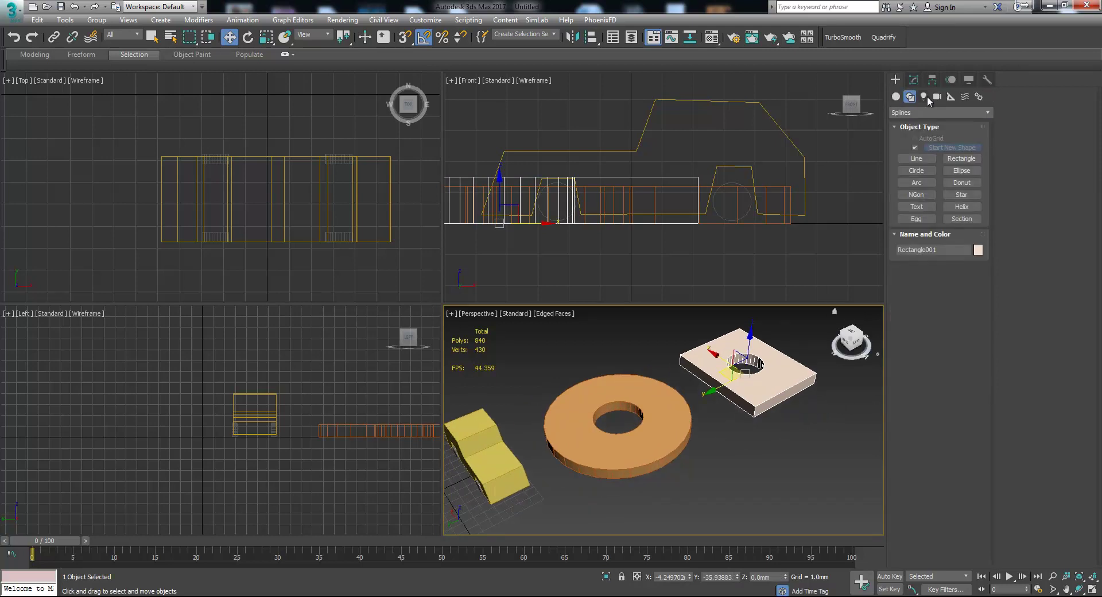
{"action": "left_click", "coordinate": [927, 195]}
{"action": "scroll", "coordinate": [784, 411], "scroll_direction": "down", "scroll_amount": 5}
{"action": "middle_click_drag", "start_coordinate": [784, 410], "coordinate": [686, 437]}
{"action": "left_click_drag", "start_coordinate": [708, 431], "coordinate": [731, 455]}
{"action": "right_click", "coordinate": [745, 468]}
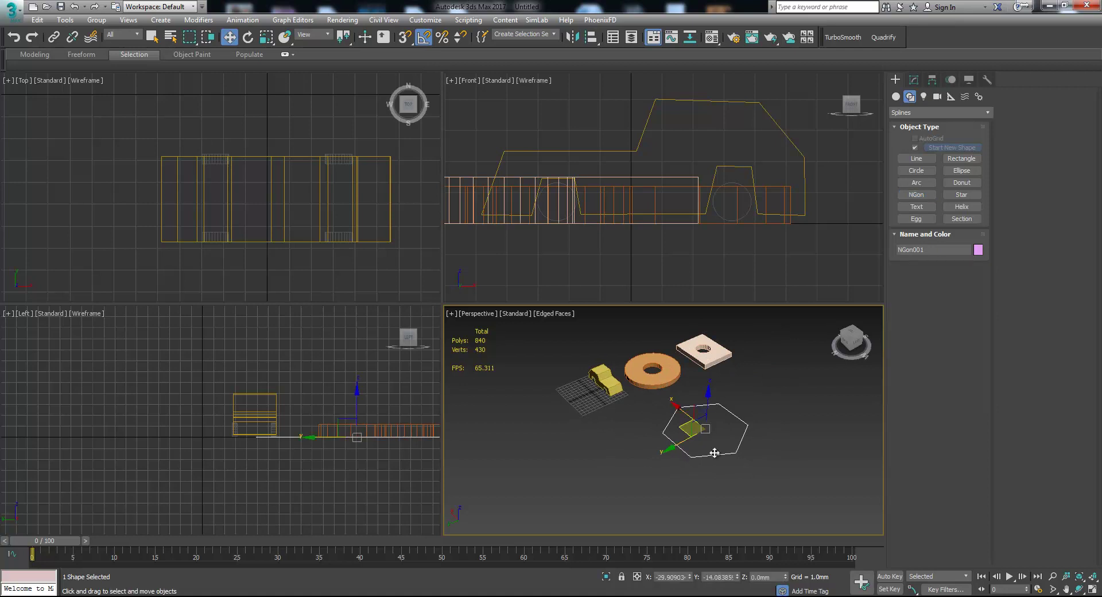
Try several side counts on the NGon, including 4 and 3, and settle on 5 sides
{"action": "left_click", "coordinate": [914, 80]}
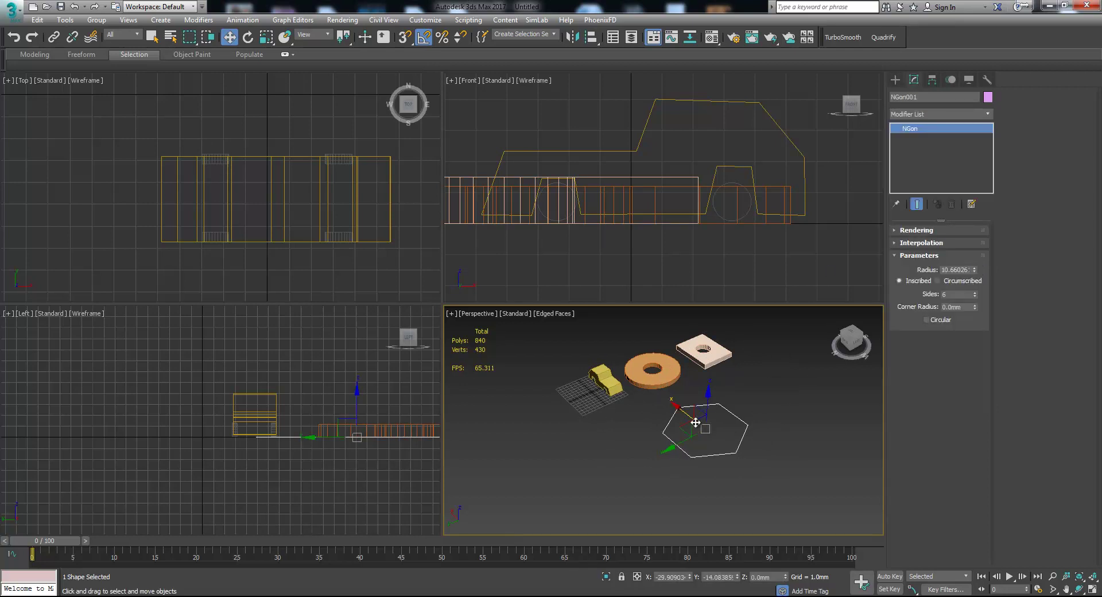
{"action": "left_click", "coordinate": [973, 294]}
{"action": "left_click", "coordinate": [972, 294]}
{"action": "left_click", "coordinate": [972, 294]}
{"action": "left_click", "coordinate": [973, 291]}
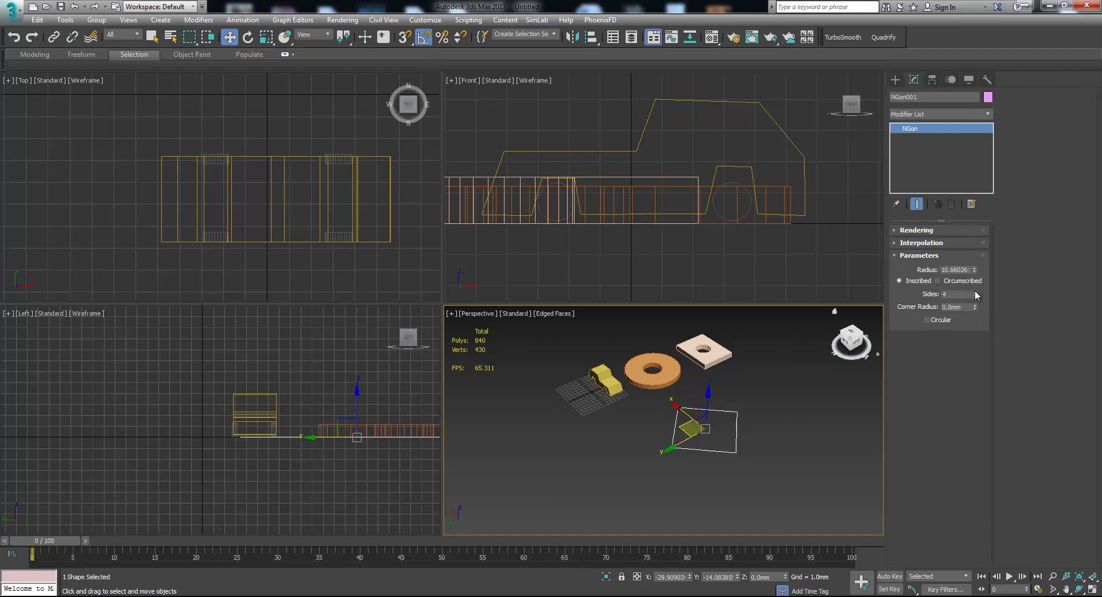
{"action": "left_click", "coordinate": [974, 292]}
{"action": "left_click", "coordinate": [974, 292]}
{"action": "left_click", "coordinate": [977, 292]}
{"action": "left_click", "coordinate": [977, 292]}
{"action": "left_click", "coordinate": [977, 293]}
{"action": "left_click", "coordinate": [976, 292]}
{"action": "left_click", "coordinate": [976, 292]}
{"action": "right_click", "coordinate": [977, 292]}
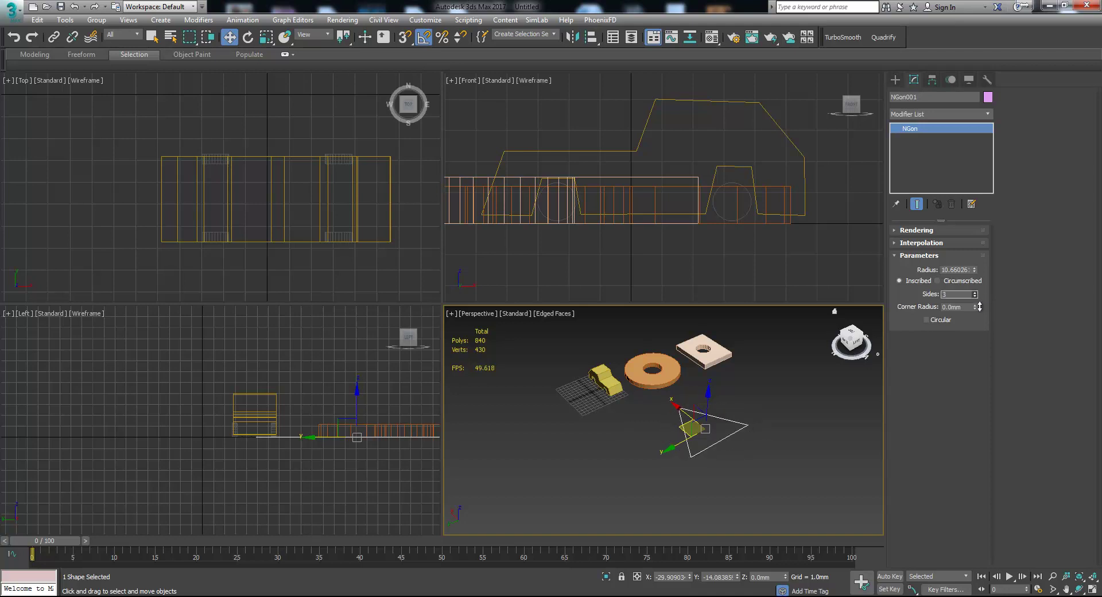
{"action": "left_click", "coordinate": [977, 292]}
{"action": "left_click", "coordinate": [977, 293]}
{"action": "left_click", "coordinate": [976, 292]}
{"action": "left_click", "coordinate": [976, 292]}
{"action": "left_click", "coordinate": [977, 292]}
{"action": "left_click", "coordinate": [977, 292]}
{"action": "left_click", "coordinate": [975, 297]}
{"action": "left_click", "coordinate": [974, 296]}
{"action": "left_click", "coordinate": [975, 296]}
{"action": "left_click", "coordinate": [975, 296]}
Round the pentagon with a corner radius of about 2.5 mm and enlarge its radius to about 12.05 mm
{"action": "left_click", "coordinate": [975, 305]}
{"action": "left_click_drag", "start_coordinate": [991, 230], "coordinate": [854, 272]}
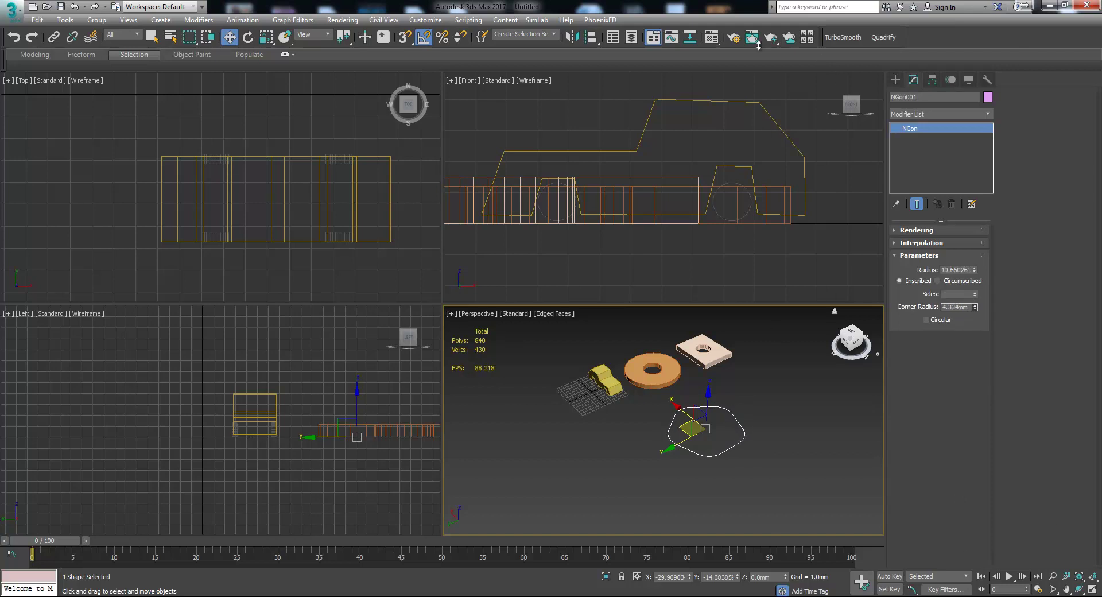
{"action": "left_click_drag", "start_coordinate": [768, 552], "coordinate": [817, 56]}
{"action": "left_click_drag", "start_coordinate": [851, 295], "coordinate": [855, 459]}
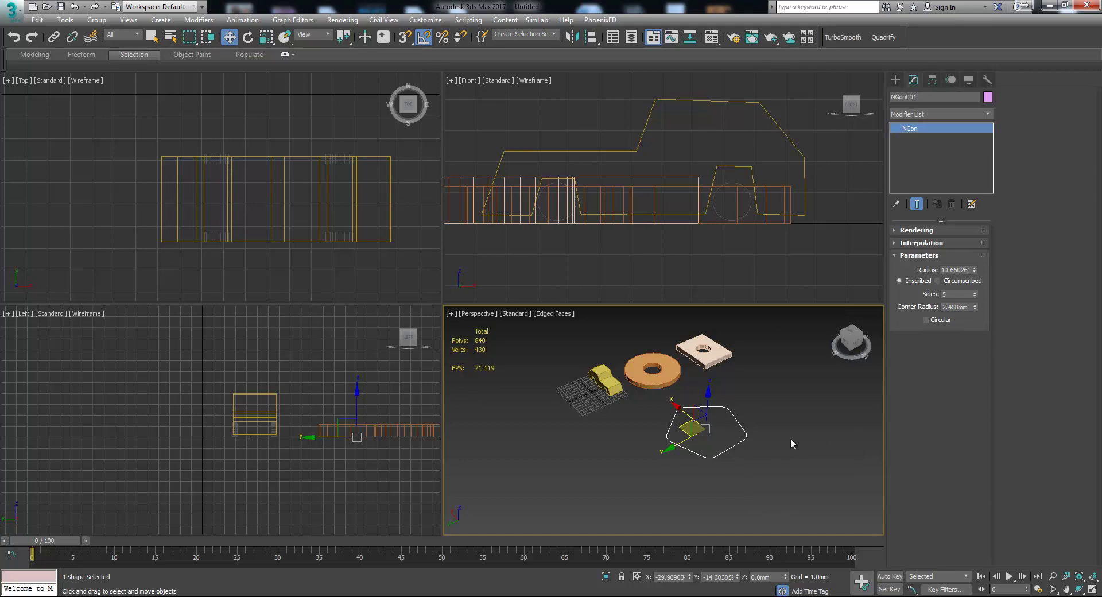
{"action": "scroll", "coordinate": [786, 441], "scroll_direction": "up", "scroll_amount": 5}
{"action": "scroll", "coordinate": [793, 433], "scroll_direction": "down", "scroll_amount": 4}
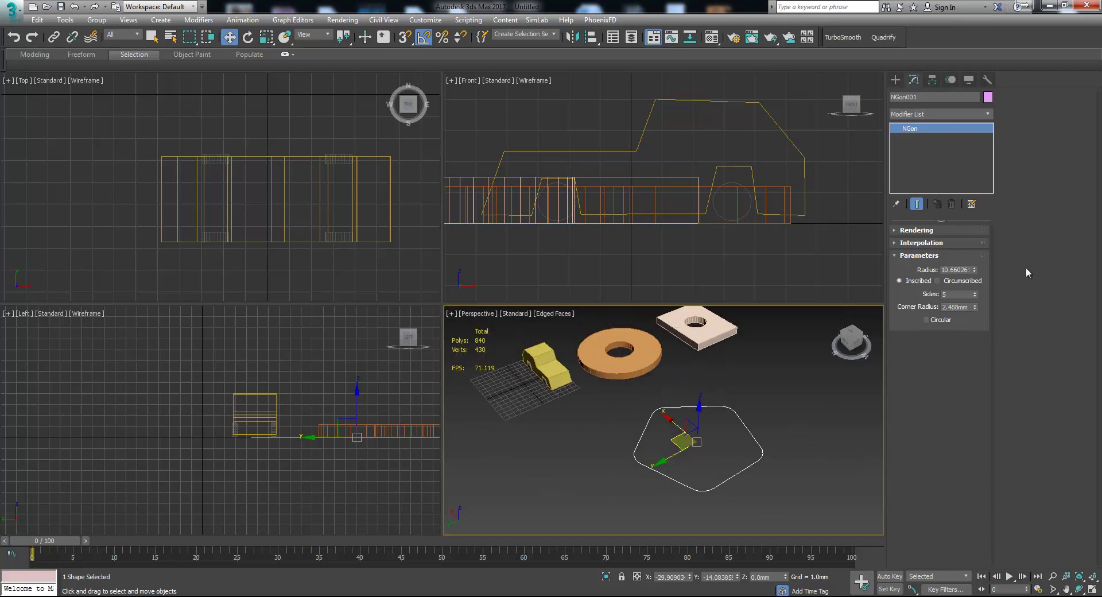
{"action": "mouse_move", "coordinate": [974, 269]}
{"action": "left_mouse_down"}
{"action": "mouse_move", "coordinate": [978, 190]}
{"action": "mouse_move", "coordinate": [983, 281]}
{"action": "mouse_move", "coordinate": [988, 262]}
{"action": "left_mouse_up"}
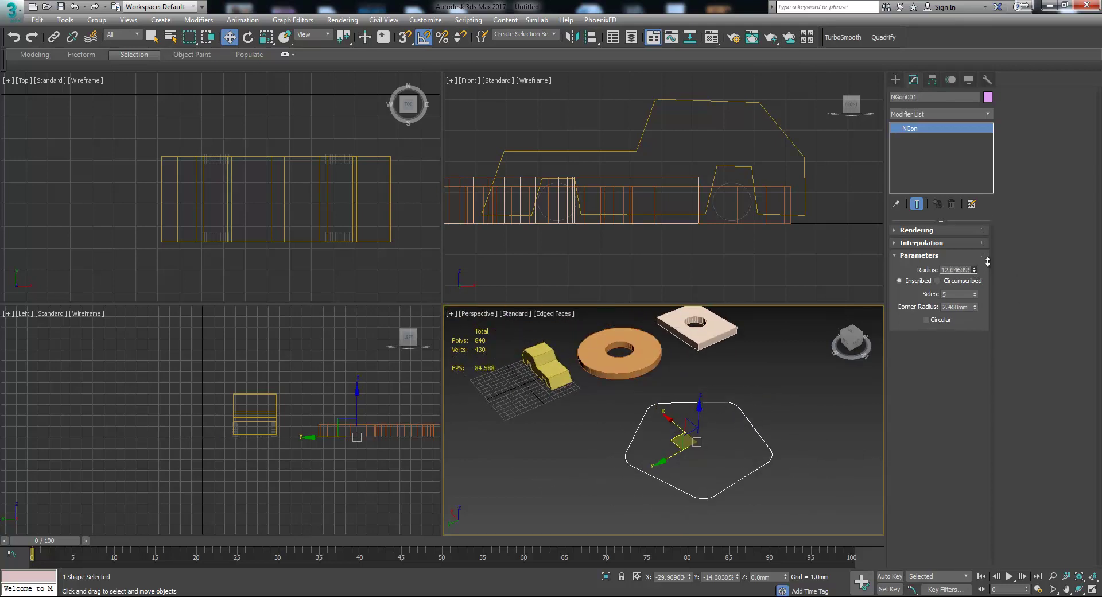
Extrude the rounded pentagon by 8.8 mm
{"action": "left_click", "coordinate": [987, 114]}
{"action": "scroll", "coordinate": [933, 516], "scroll_direction": "down", "scroll_amount": 11}
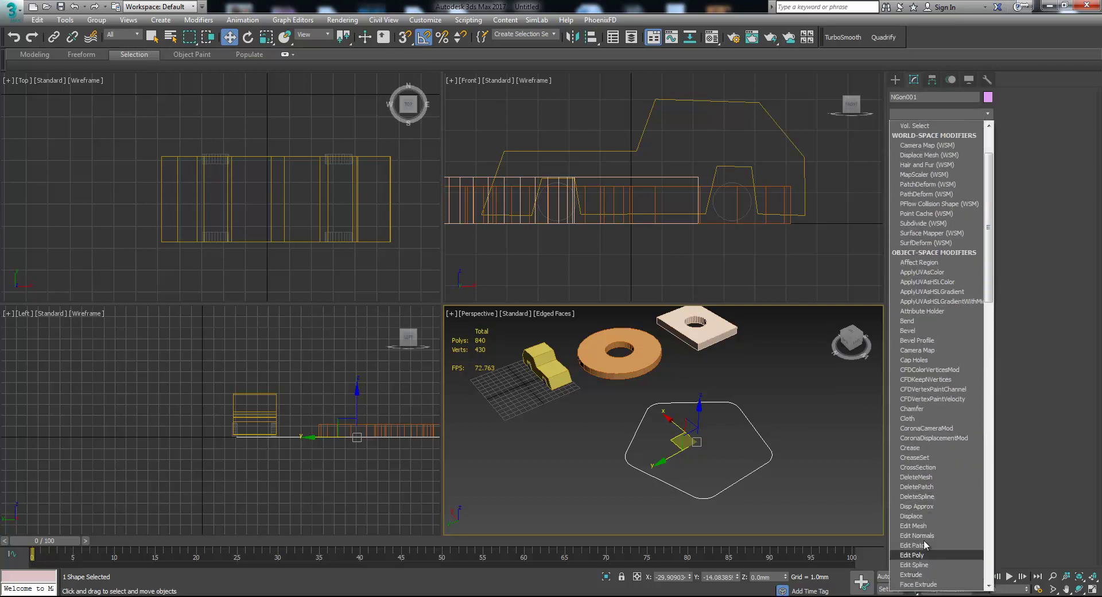
{"action": "left_click", "coordinate": [934, 321]}
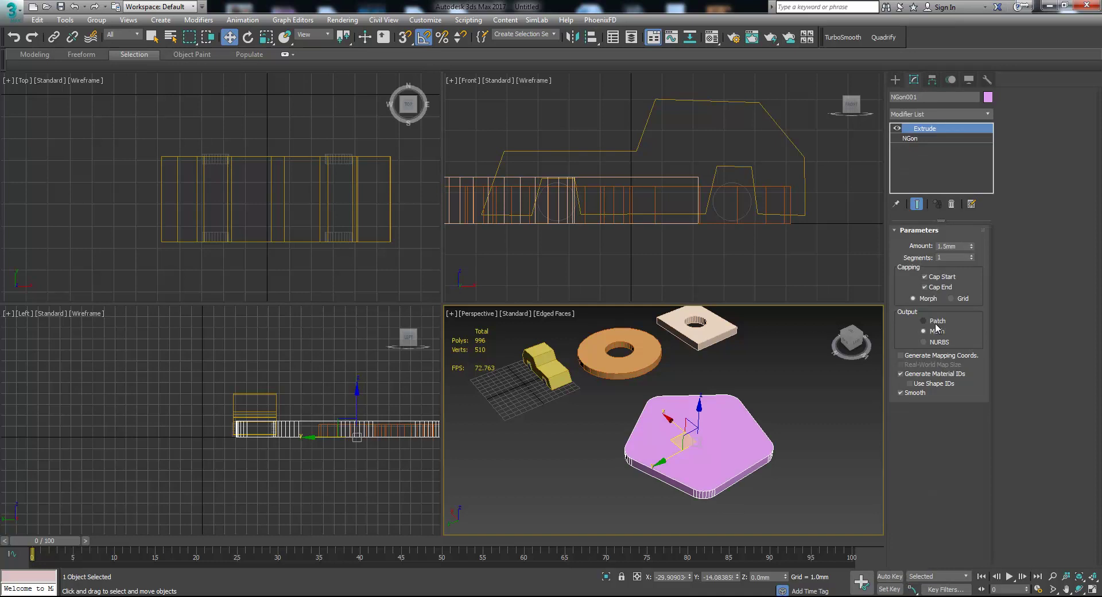
{"action": "left_click_drag", "start_coordinate": [972, 245], "coordinate": [838, 228]}
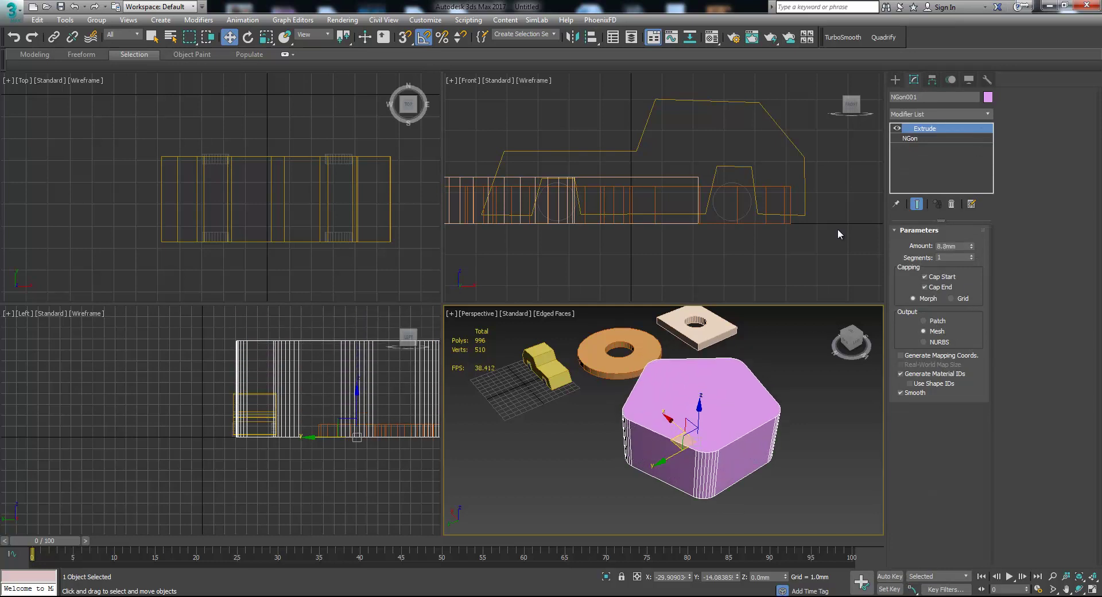
Edit the base NGon beneath the extrusion to 3 sides with a corner radius of about 2.93 mm
{"action": "left_click", "coordinate": [929, 140]}
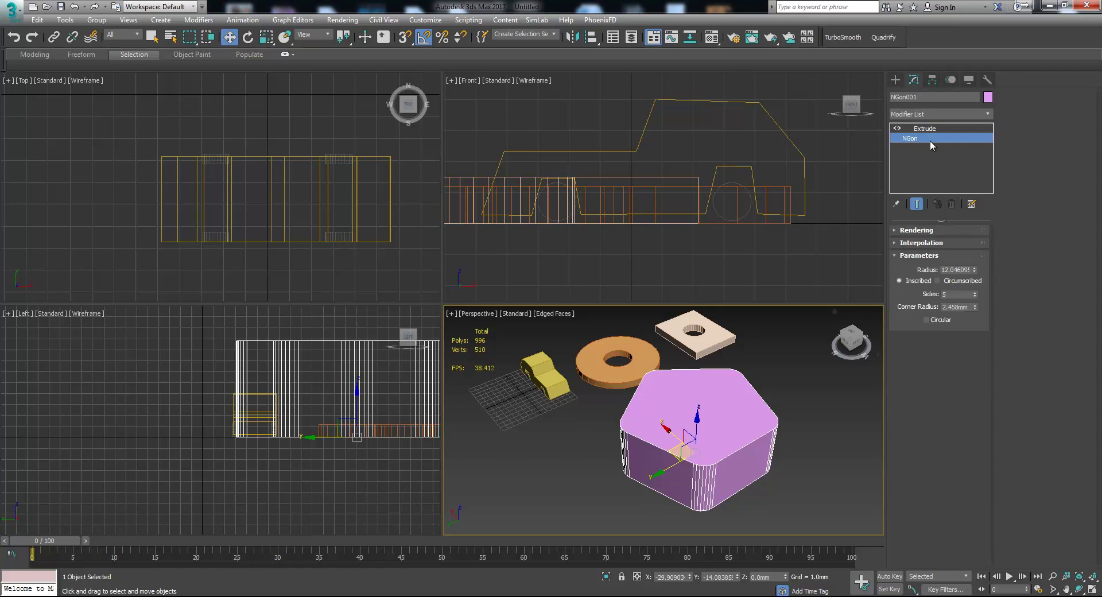
{"action": "left_click", "coordinate": [973, 294]}
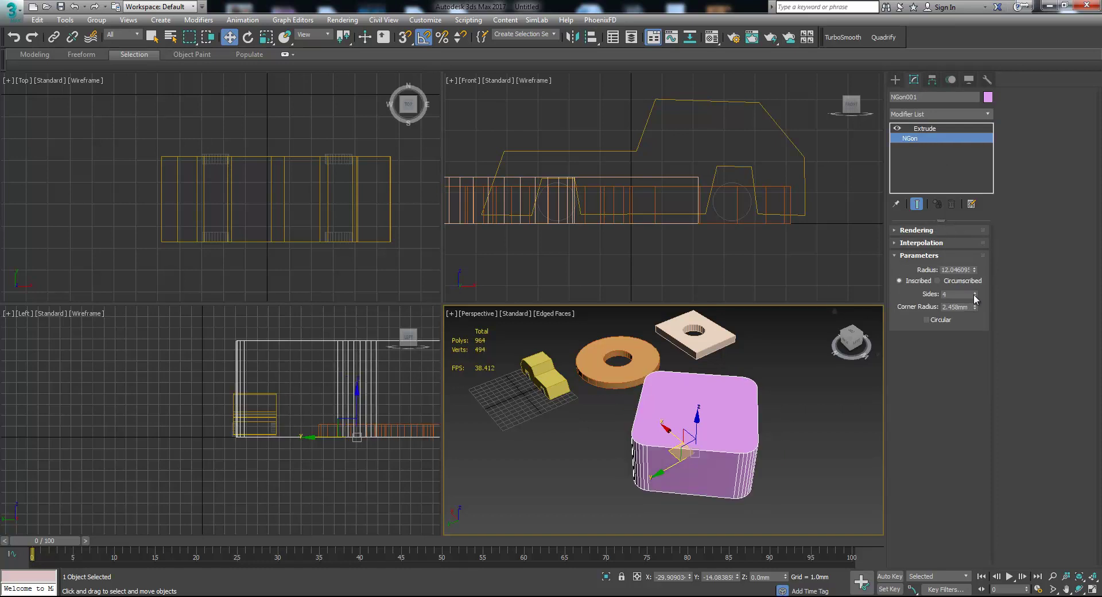
{"action": "left_click", "coordinate": [973, 294]}
{"action": "left_click_drag", "start_coordinate": [975, 307], "coordinate": [1000, 247]}
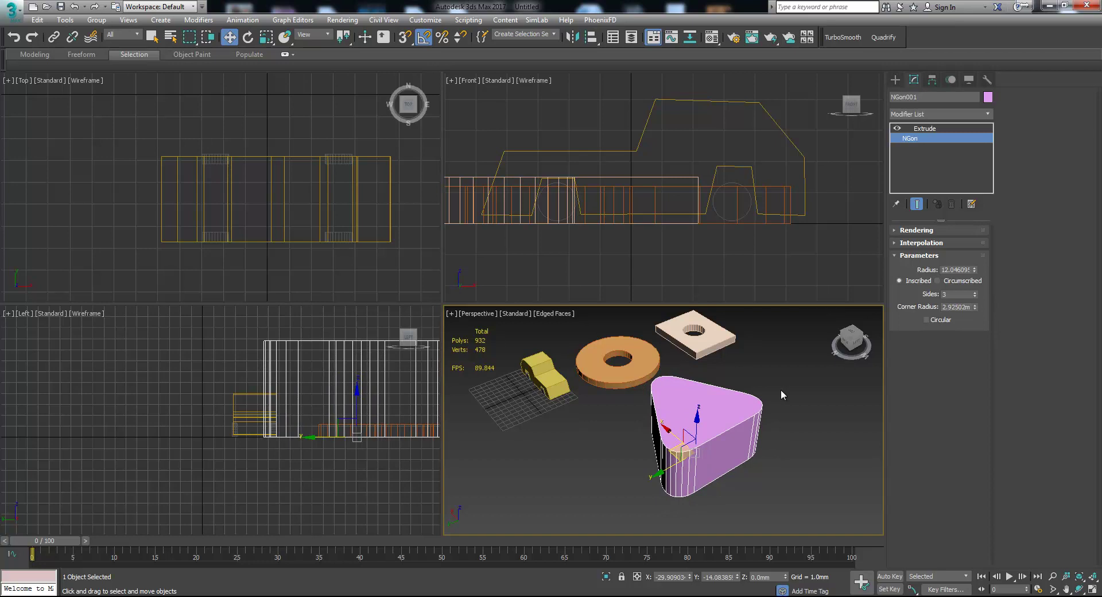
Try the Circular option on the base NGon, turn it off again and deselect the object
{"action": "left_click", "coordinate": [936, 319]}
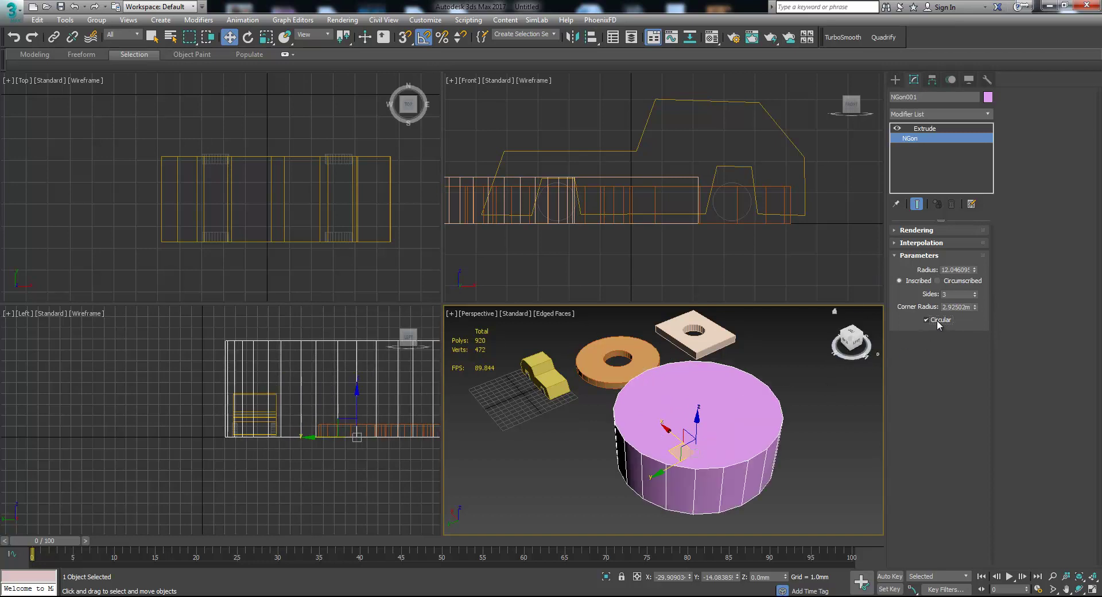
{"action": "left_click", "coordinate": [937, 319]}
{"action": "left_click", "coordinate": [820, 425]}
{"action": "left_click", "coordinate": [723, 426]}
{"action": "left_click", "coordinate": [787, 431]}
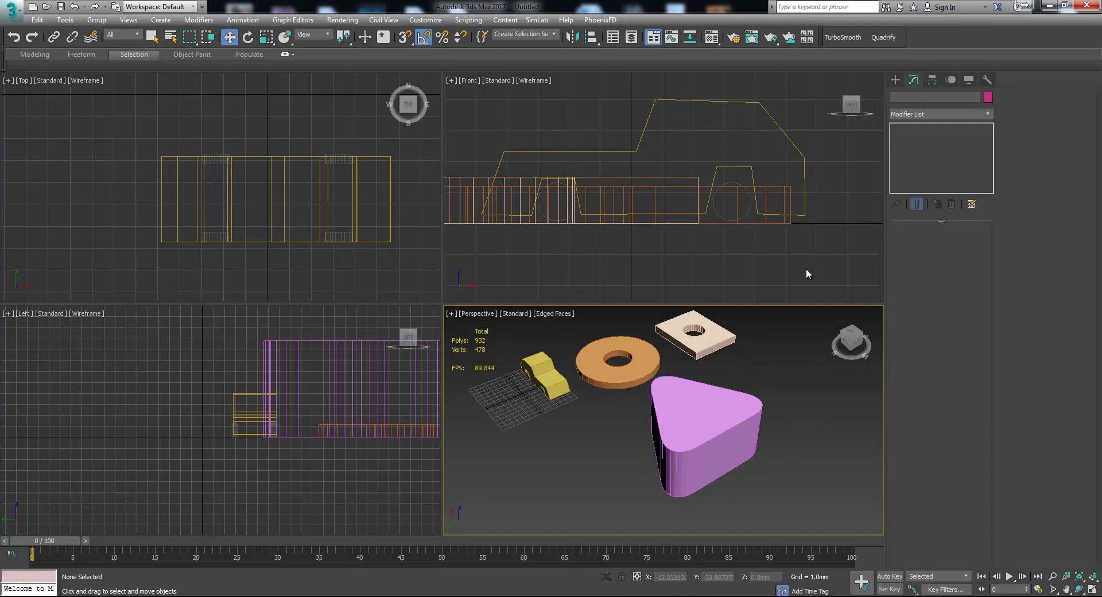
Draw a six-pointed star spline beside the rounded triangle, with radii of about 13.95 mm and 4.56 mm, and leave it selected
{"action": "left_click", "coordinate": [895, 79]}
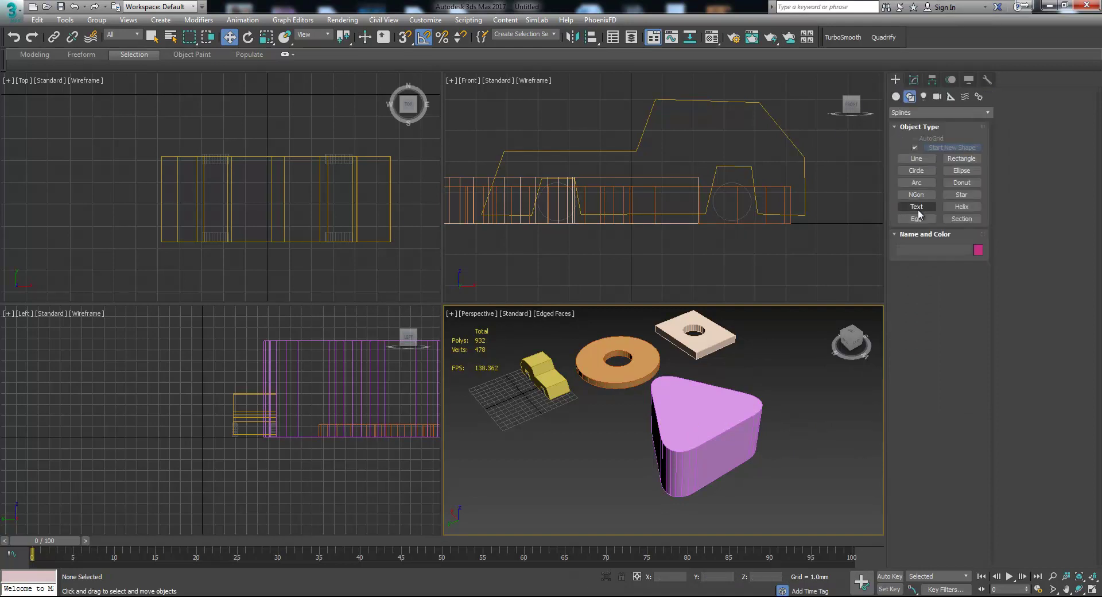
{"action": "left_click", "coordinate": [946, 195]}
{"action": "middle_click_drag", "start_coordinate": [738, 411], "coordinate": [701, 413]}
{"action": "left_click_drag", "start_coordinate": [722, 402], "coordinate": [751, 476]}
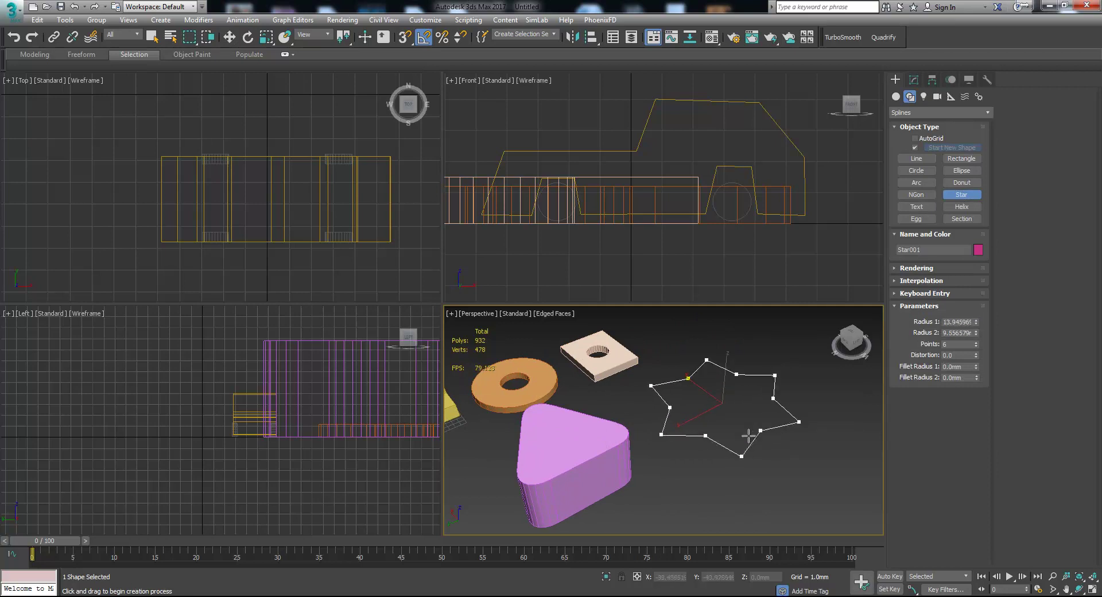
{"action": "left_click", "coordinate": [743, 409]}
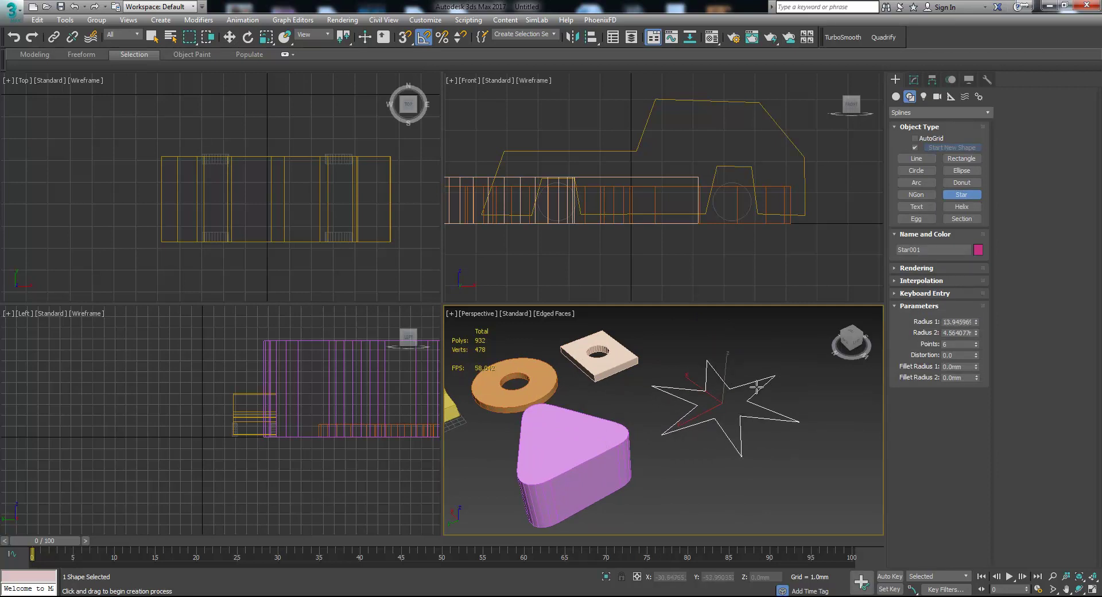
{"action": "key", "text": "w"}
{"action": "left_click", "coordinate": [576, 461]}
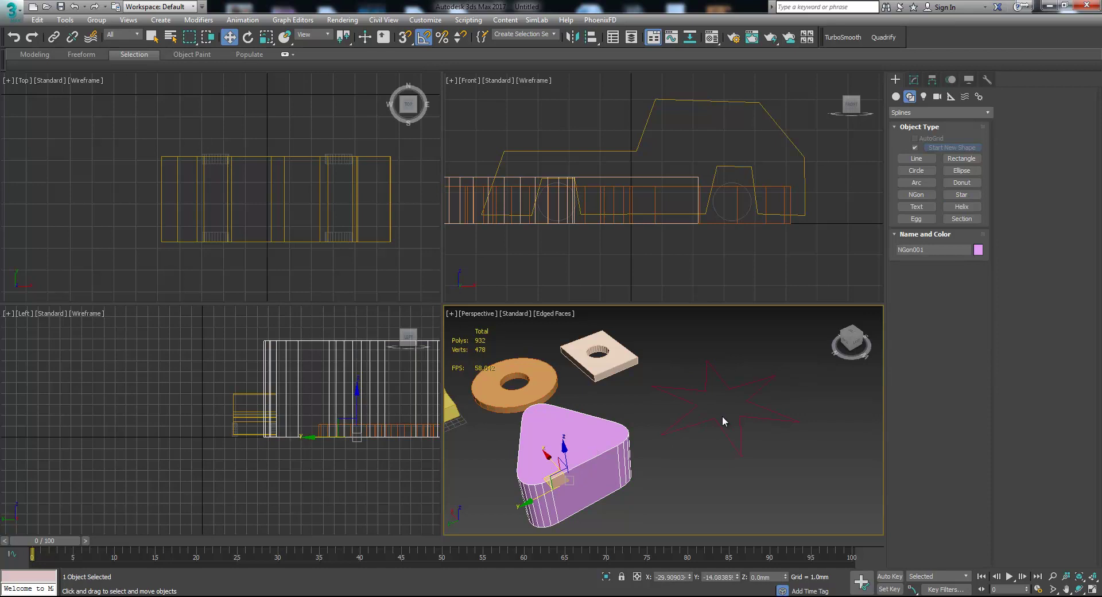
{"action": "left_click", "coordinate": [728, 444]}
{"action": "left_click", "coordinate": [718, 429]}
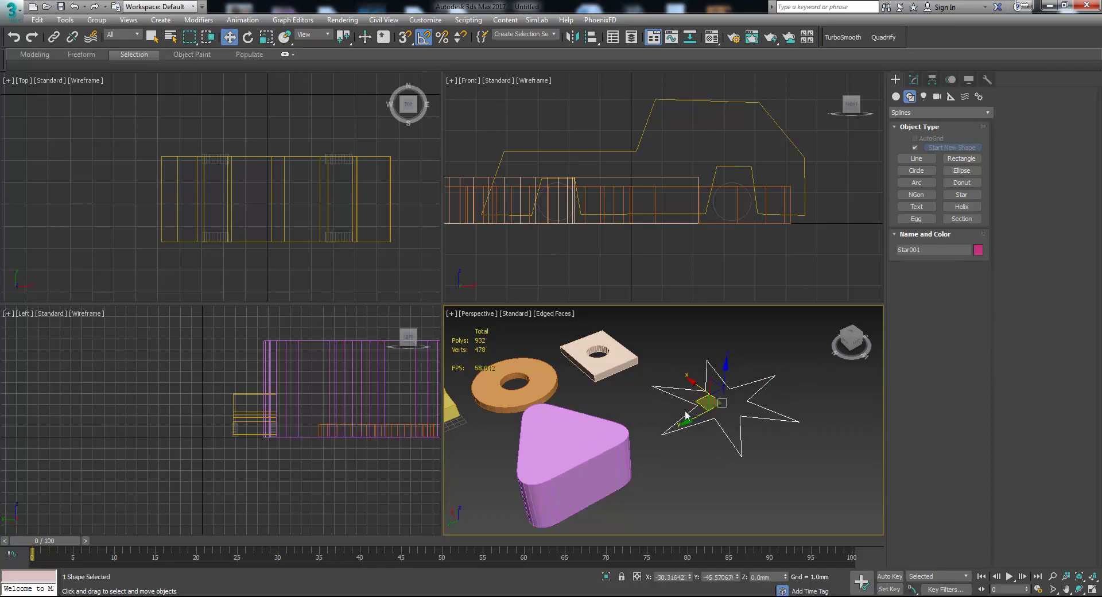
Give the star 12 points, a distortion of 25.68 and a second radius of about 11.68 mm
{"action": "left_click", "coordinate": [914, 79]}
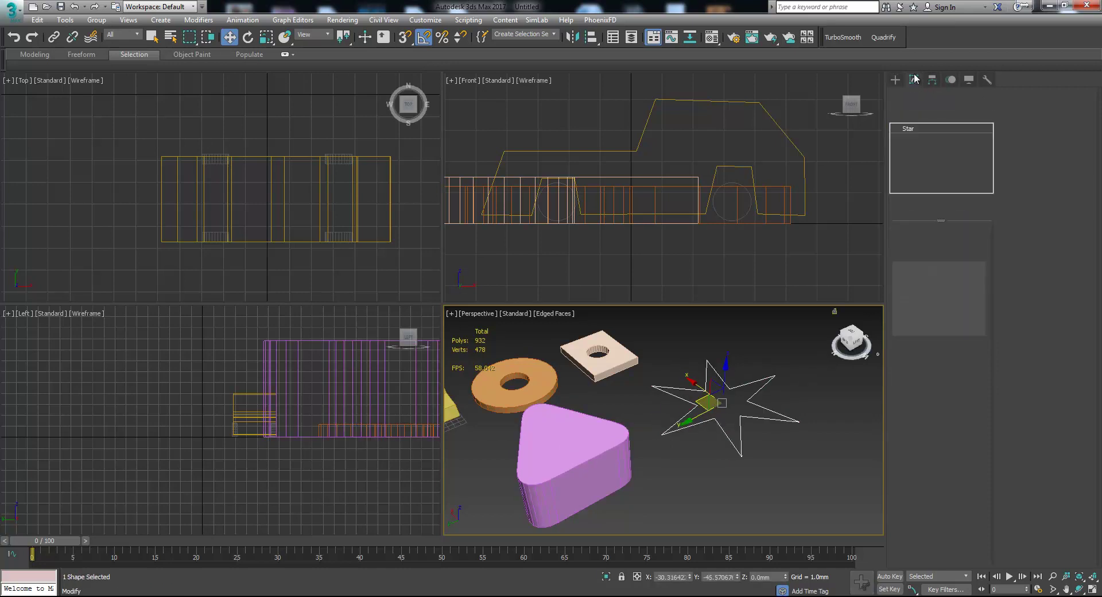
{"action": "left_click_drag", "start_coordinate": [975, 292], "coordinate": [1090, 484]}
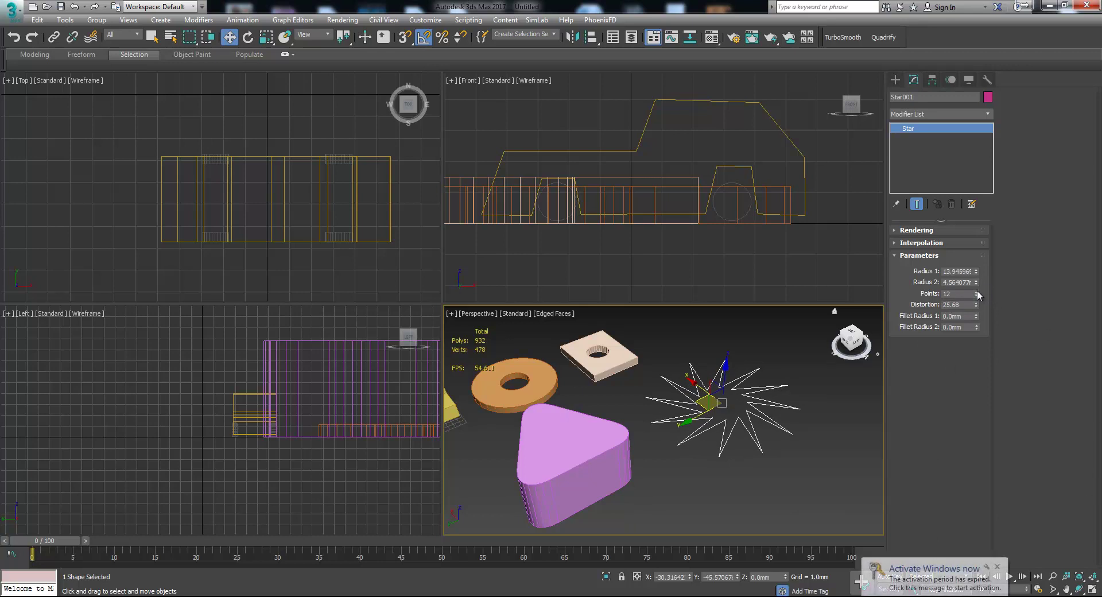
{"action": "left_click_drag", "start_coordinate": [977, 282], "coordinate": [1009, 189]}
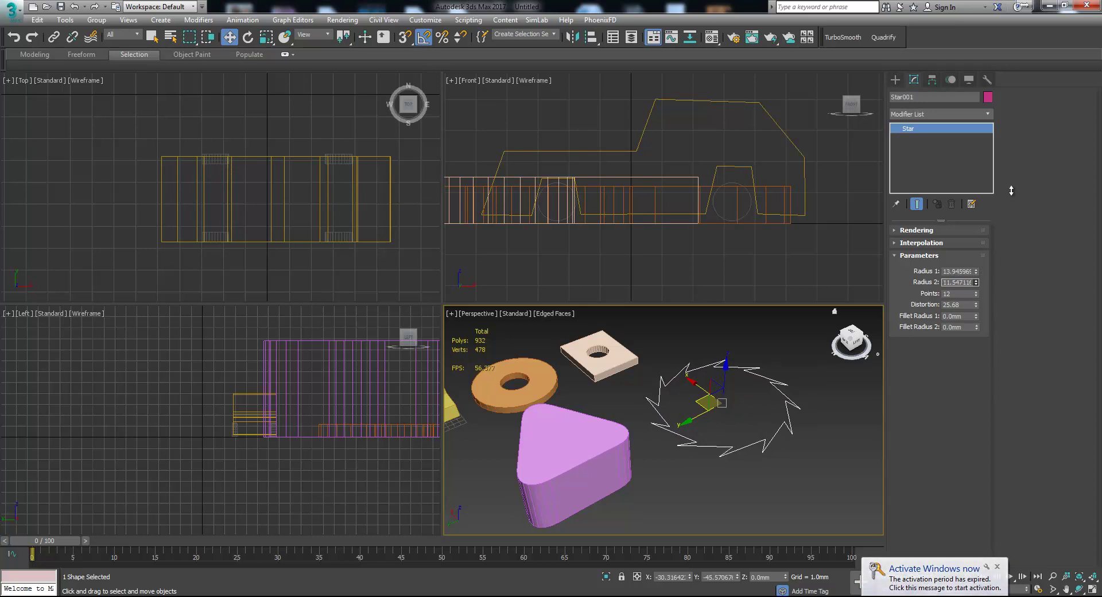
Rotate the star to -45 degrees about its Z axis and set its distortion to about 17.46
{"action": "right_click", "coordinate": [758, 415]}
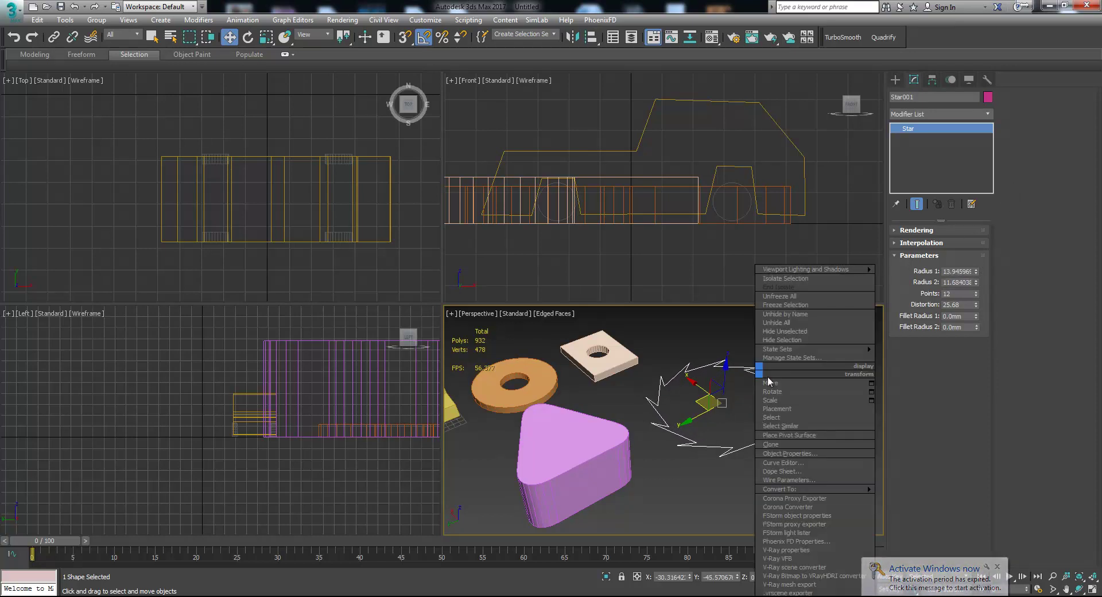
{"action": "left_click", "coordinate": [772, 391]}
{"action": "left_click_drag", "start_coordinate": [717, 430], "coordinate": [631, 468]}
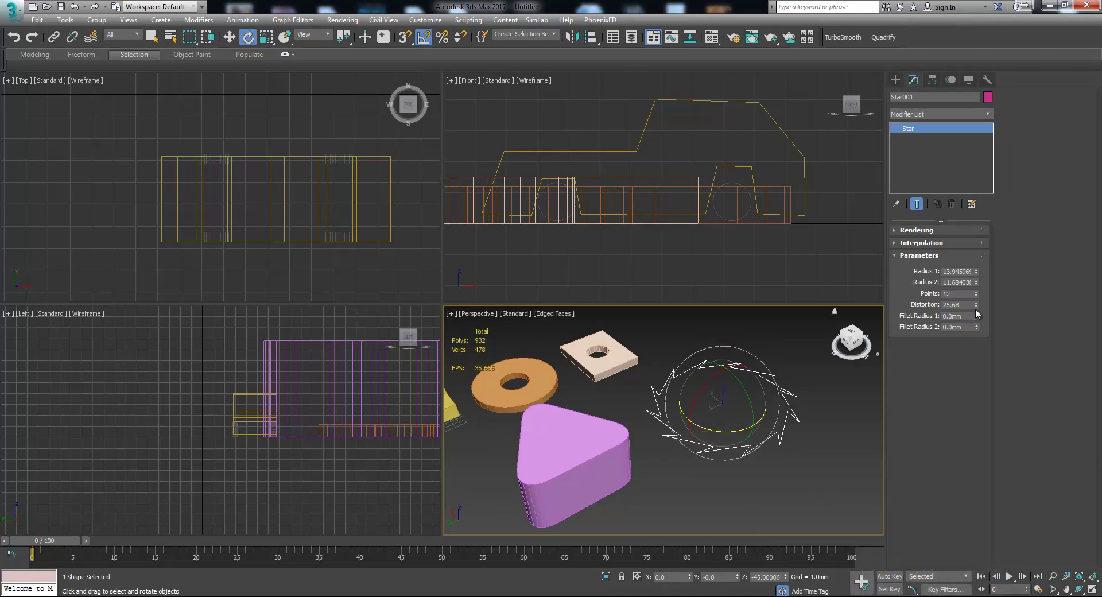
{"action": "left_click_drag", "start_coordinate": [977, 305], "coordinate": [982, 326]}
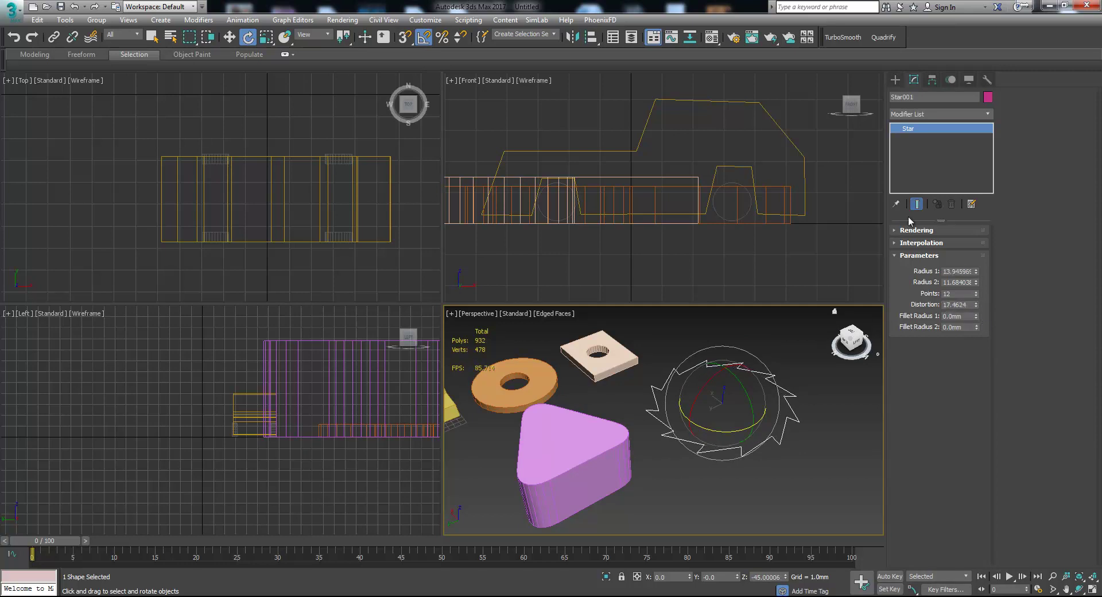
Extrude the star into a thin saw-blade shape 0.75 mm thick
{"action": "left_click", "coordinate": [989, 113]}
{"action": "left_click_drag", "start_coordinate": [989, 138], "coordinate": [1003, 191]}
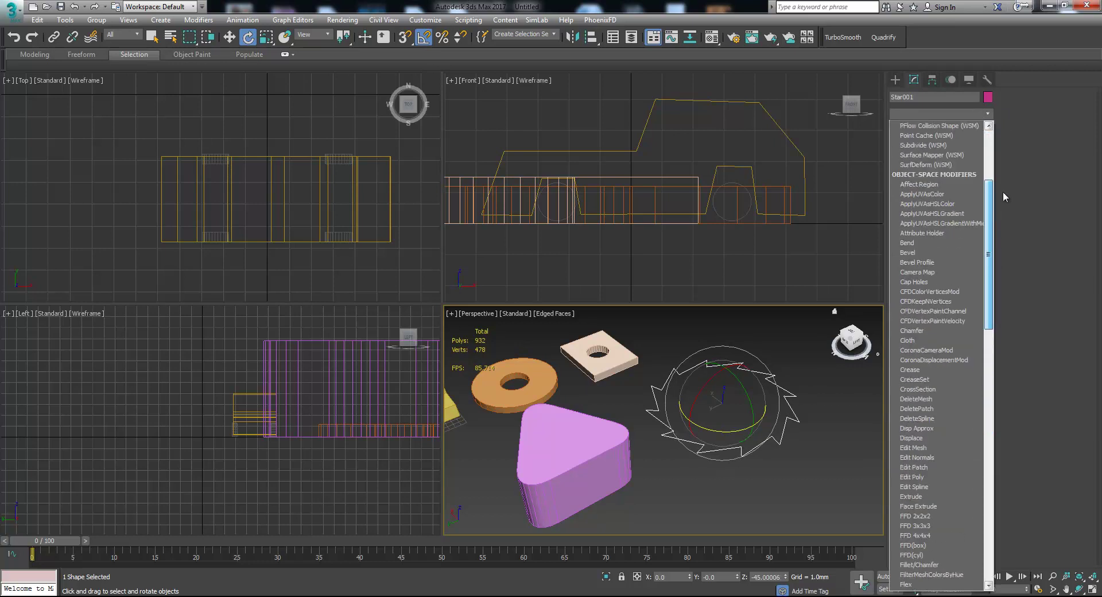
{"action": "left_click", "coordinate": [913, 491]}
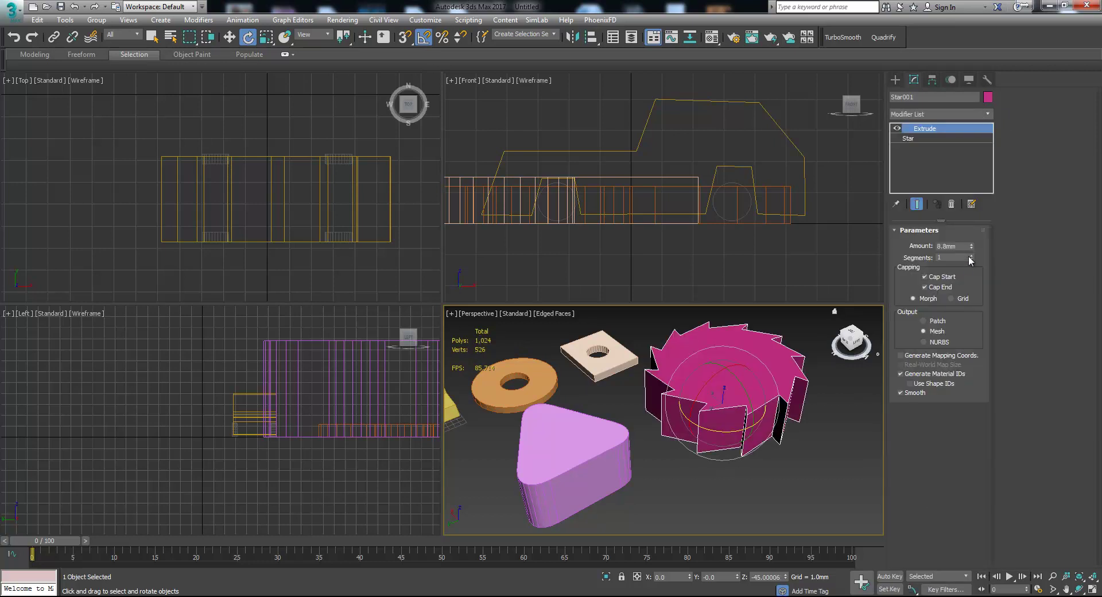
{"action": "left_click_drag", "start_coordinate": [972, 248], "coordinate": [974, 338]}
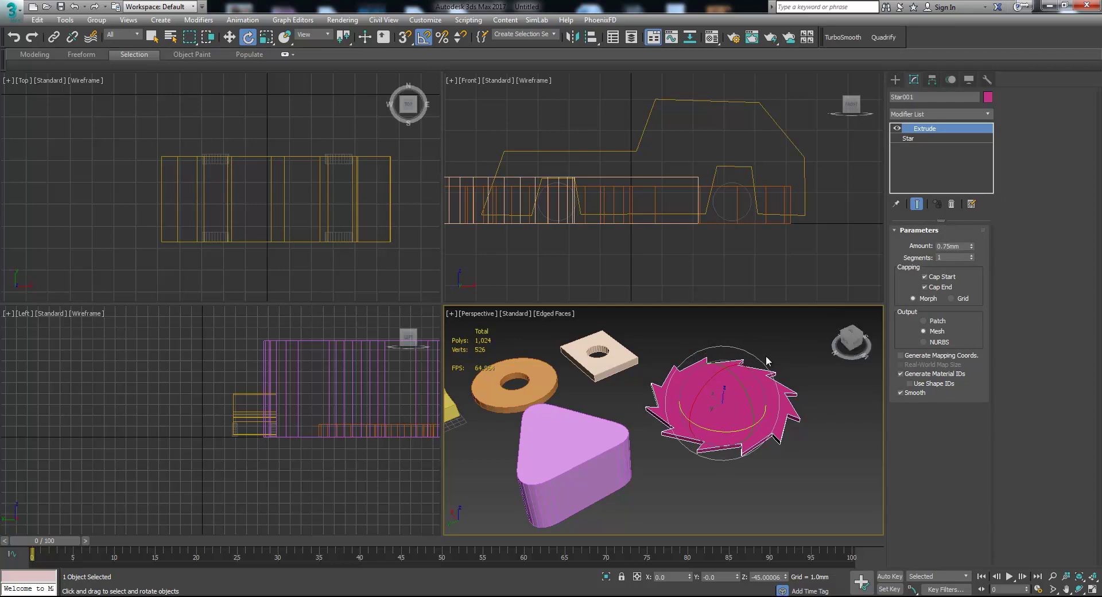
Remove the Extrude modifier from the saw-blade star, bringing it back to its parametric spline
{"action": "left_click", "coordinate": [803, 376]}
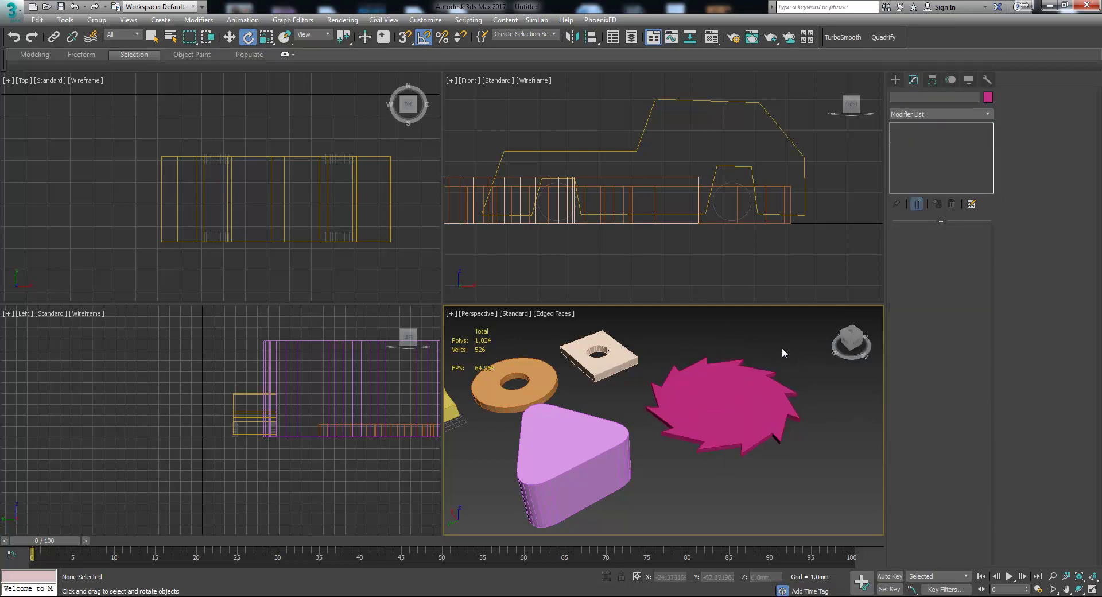
{"action": "left_click", "coordinate": [759, 389]}
{"action": "left_click", "coordinate": [895, 79]}
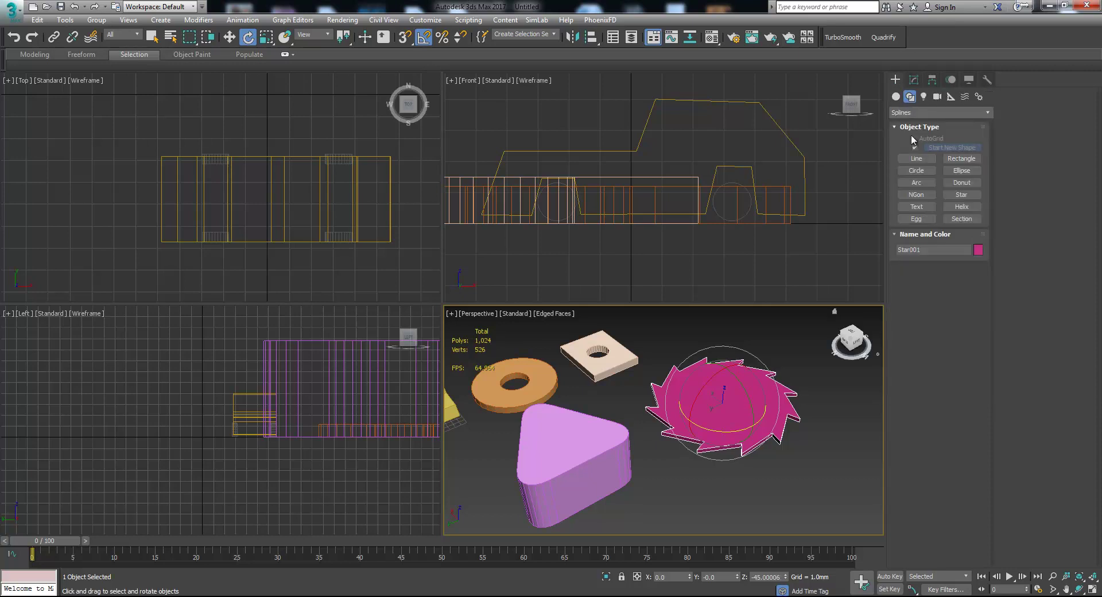
{"action": "left_click", "coordinate": [916, 170]}
{"action": "right_click", "coordinate": [802, 343]}
{"action": "left_click", "coordinate": [914, 80]}
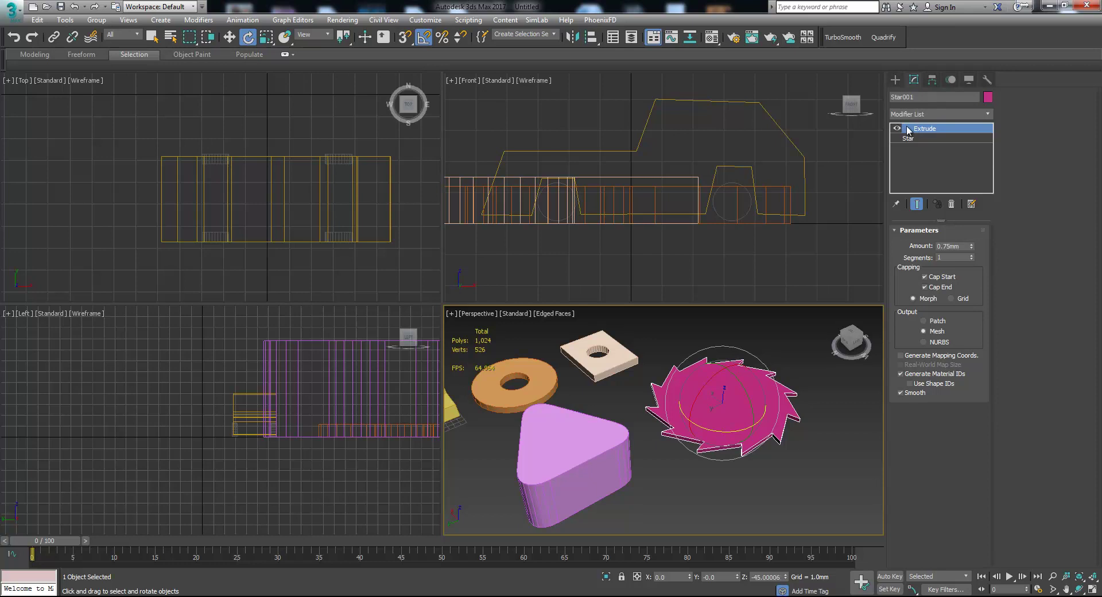
{"action": "left_click", "coordinate": [951, 204]}
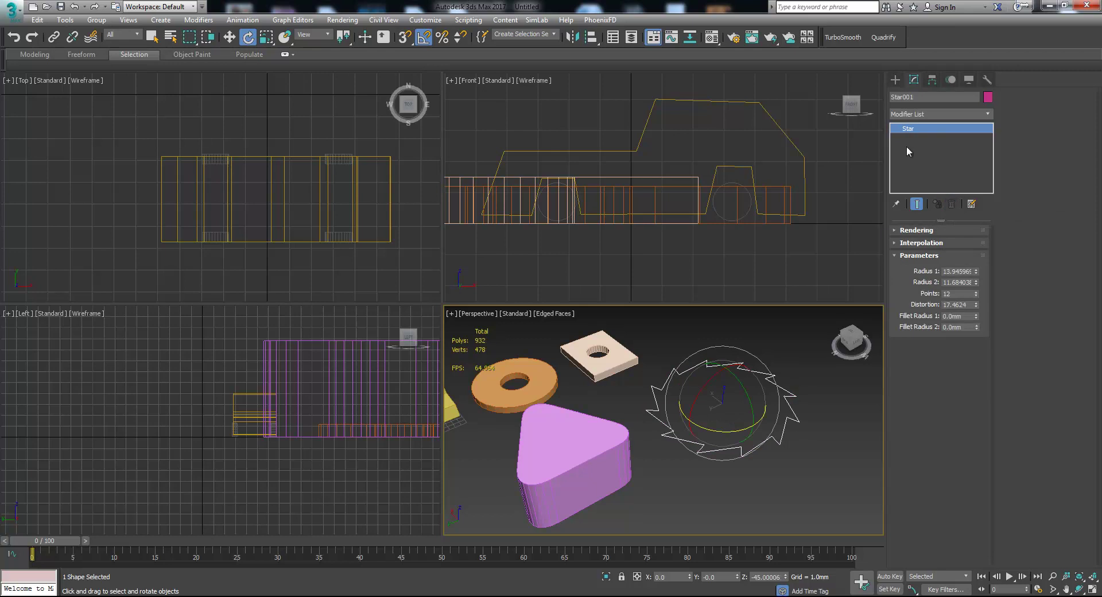
Draw a small circle spline at the centre of the star, and reselect the star
{"action": "left_click", "coordinate": [896, 79]}
{"action": "left_click", "coordinate": [908, 173]}
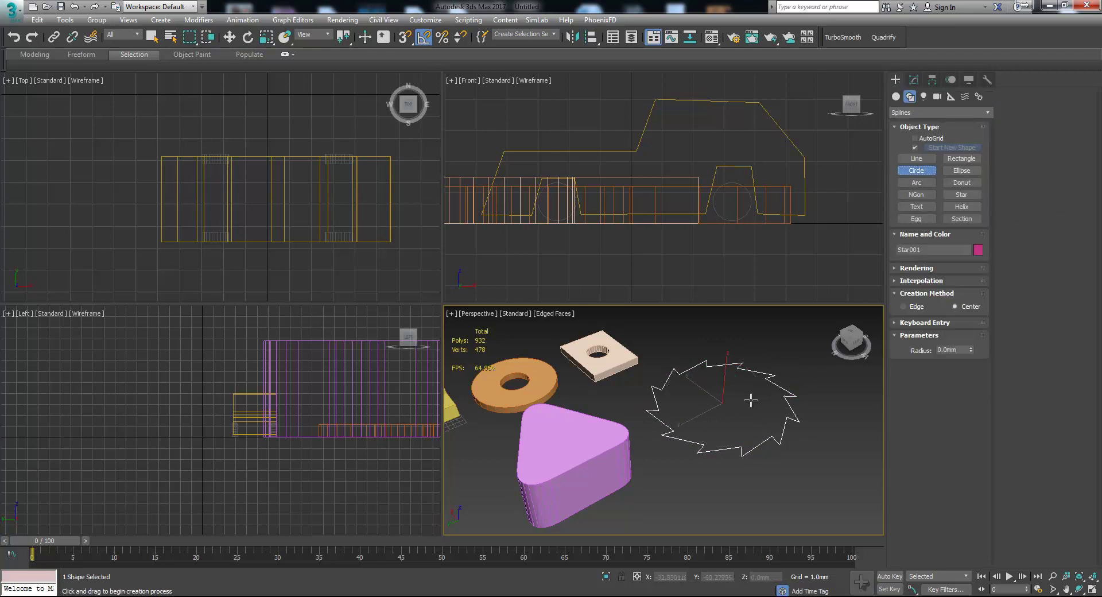
{"action": "left_click_drag", "start_coordinate": [721, 403], "coordinate": [730, 415]}
{"action": "key", "text": "e"}
{"action": "left_click", "coordinate": [809, 433]}
{"action": "left_click", "coordinate": [799, 423]}
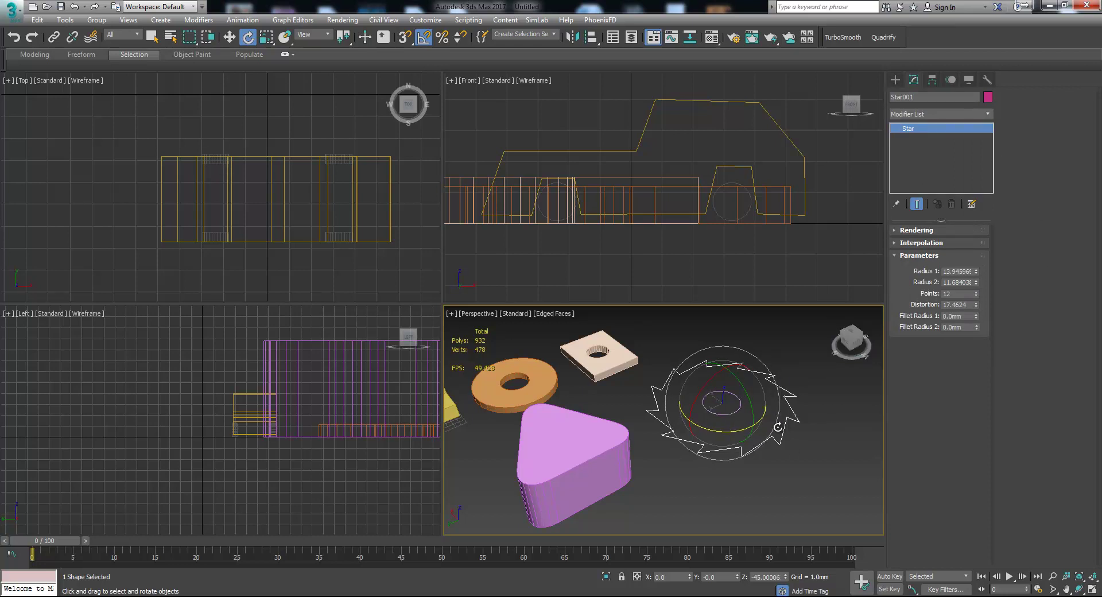
Convert the star to an editable spline and attach the centre circle to it
{"action": "right_click", "coordinate": [733, 379]}
{"action": "mouse_move", "coordinate": [759, 490]}
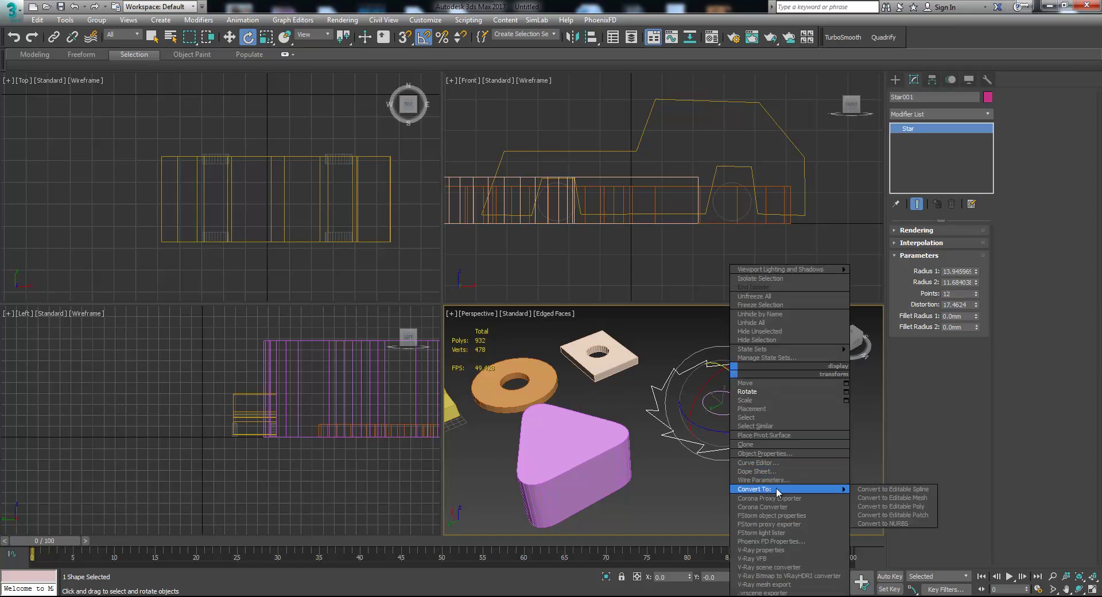
{"action": "left_click", "coordinate": [864, 489]}
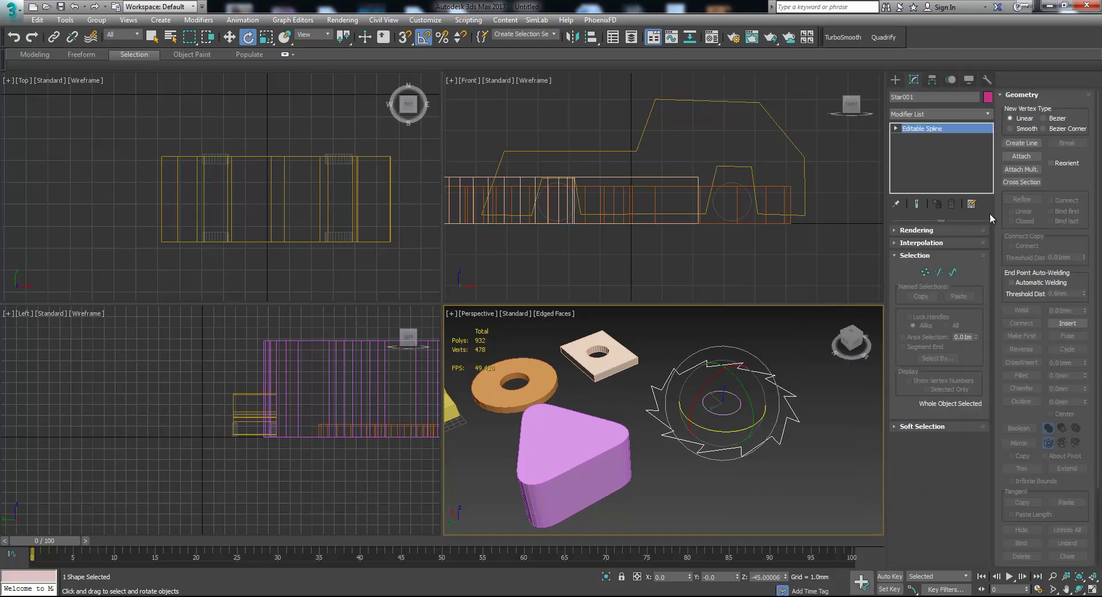
{"action": "left_click", "coordinate": [1020, 156]}
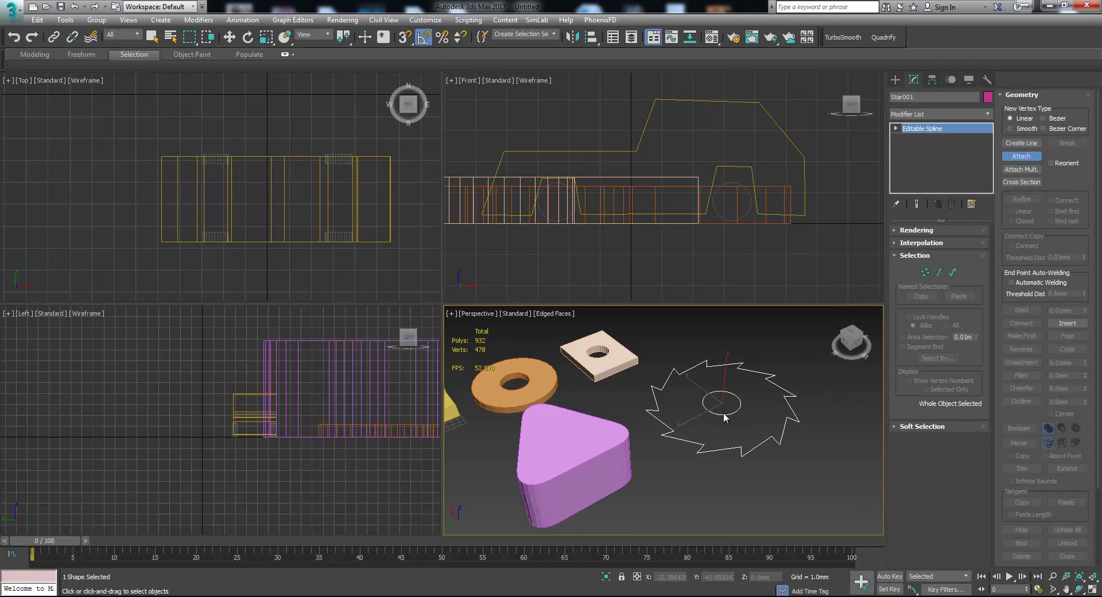
{"action": "key", "text": "w"}
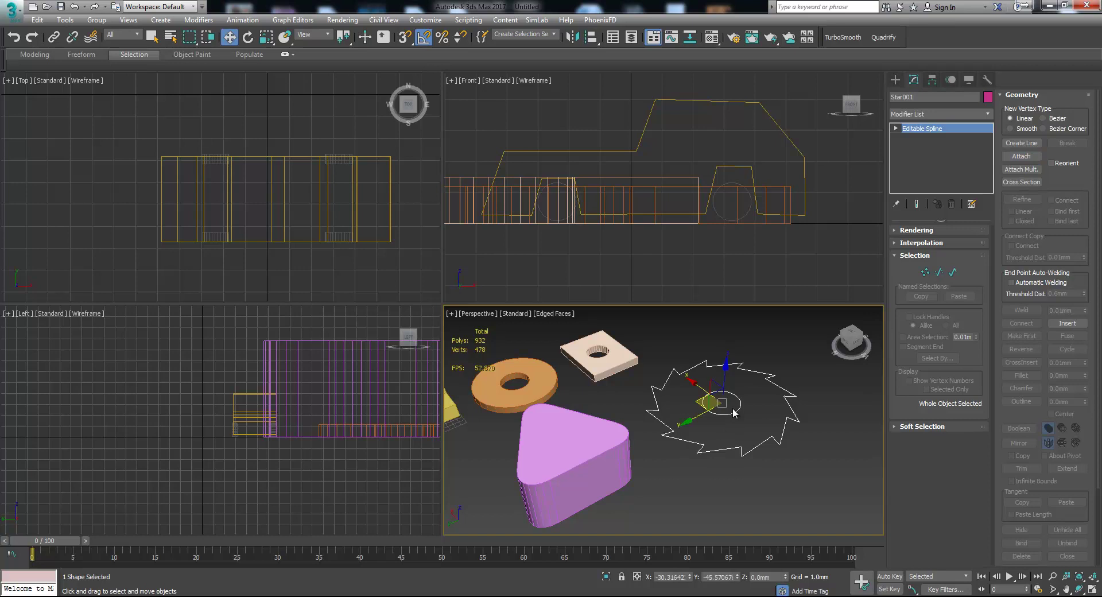
Extrude the combined star and circle 0.75 mm and rotate the saw blade to about 65 degrees around its Z axis
{"action": "left_click", "coordinate": [987, 114]}
{"action": "left_click_drag", "start_coordinate": [988, 135], "coordinate": [988, 294]}
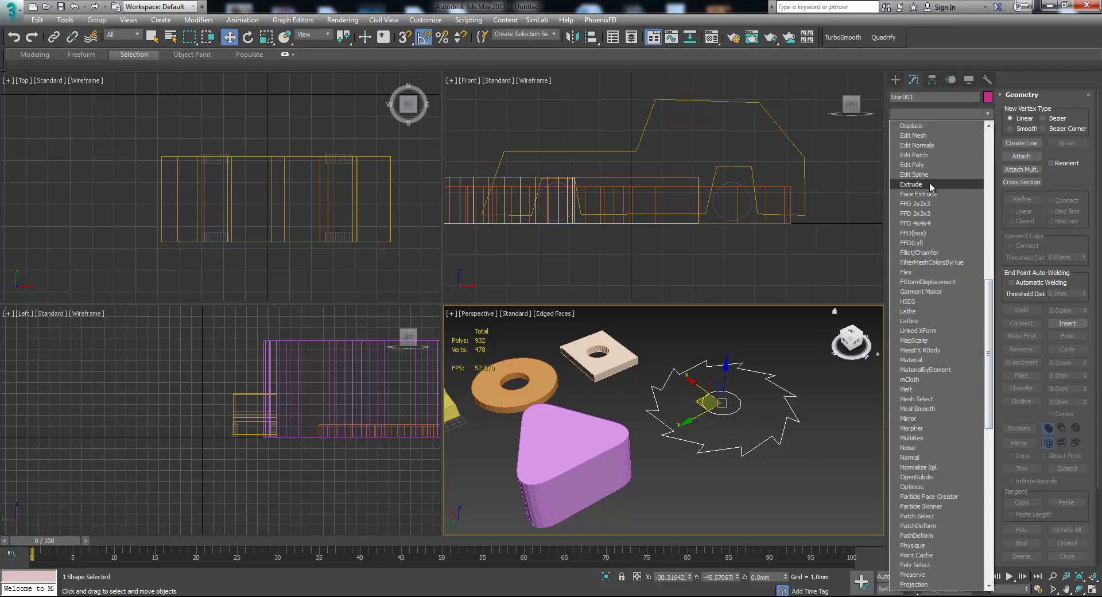
{"action": "left_click", "coordinate": [912, 184]}
{"action": "right_click", "coordinate": [794, 438]}
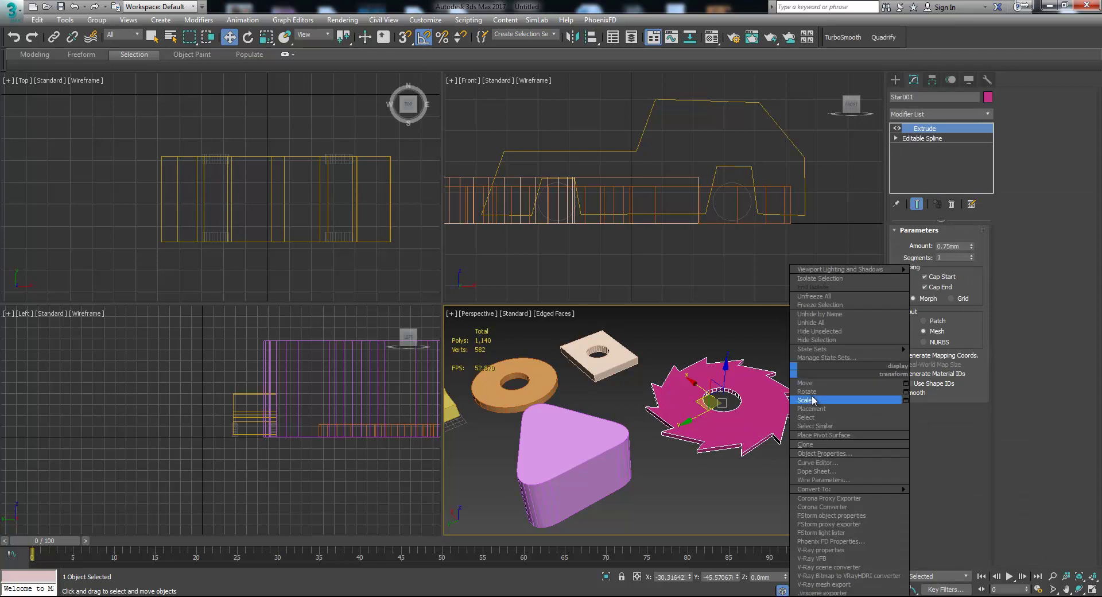
{"action": "left_click", "coordinate": [815, 404]}
{"action": "left_click_drag", "start_coordinate": [708, 431], "coordinate": [749, 531]}
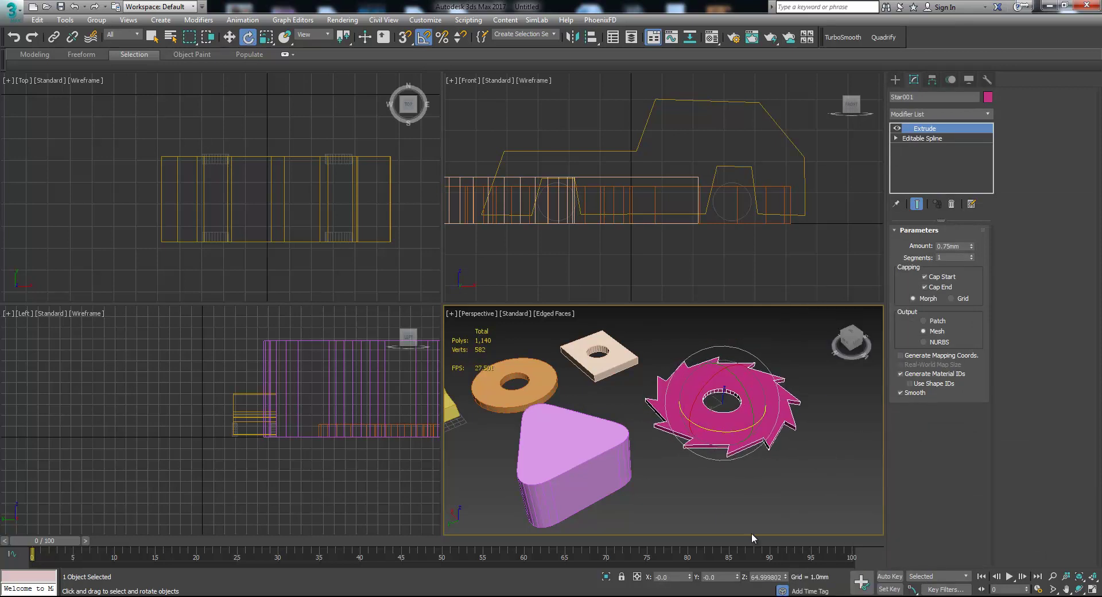
{"action": "left_click", "coordinate": [751, 522]}
Draw a one-turn helix beside the saw blade, with radii of about 16.05 mm and 17.27 mm and a height of about -31.85 mm
{"action": "scroll", "coordinate": [763, 480], "scroll_direction": "down", "scroll_amount": 6}
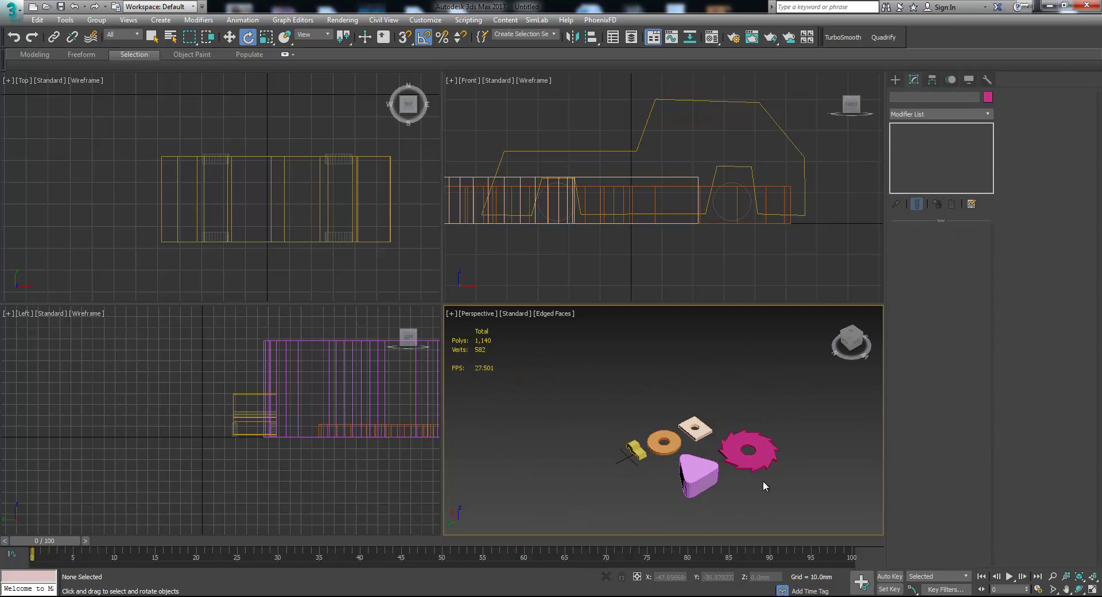
{"action": "left_click", "coordinate": [895, 79]}
{"action": "left_click", "coordinate": [909, 97]}
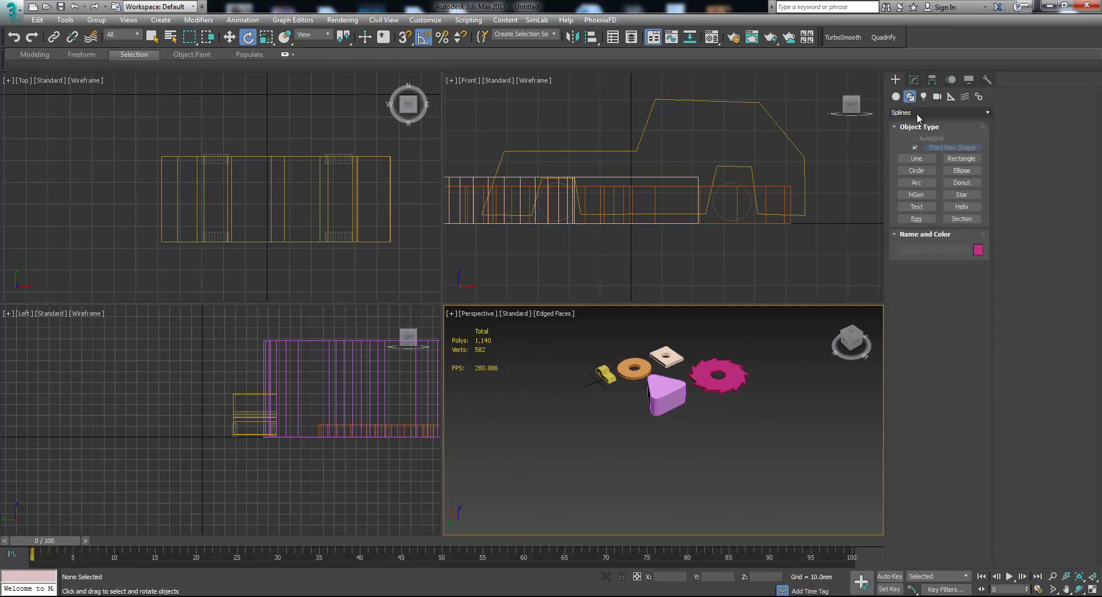
{"action": "left_click", "coordinate": [951, 208]}
{"action": "middle_click_drag", "start_coordinate": [713, 401], "coordinate": [615, 422]}
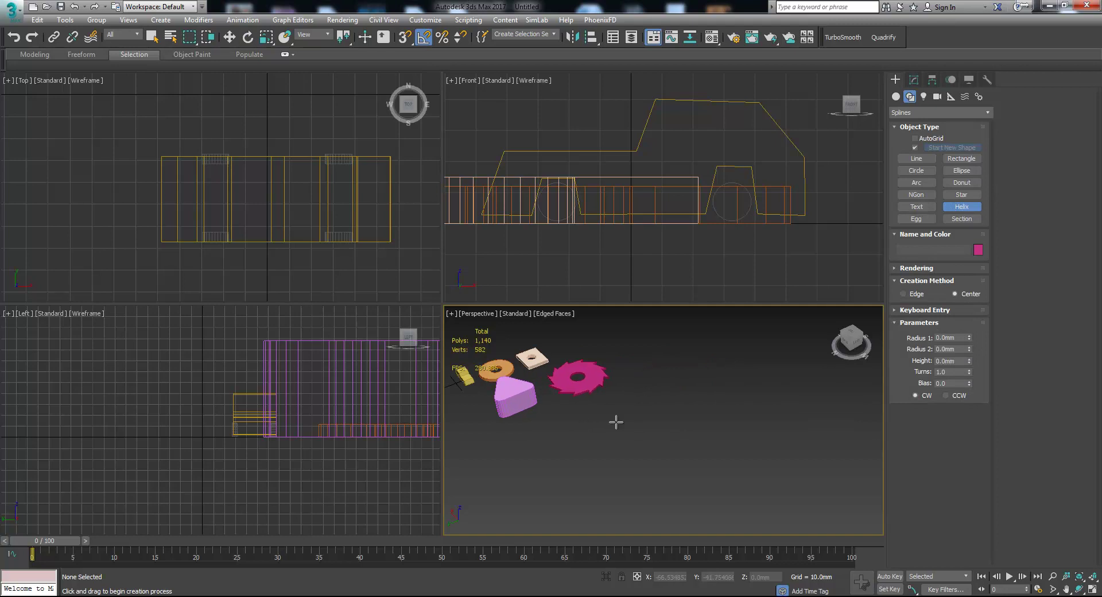
{"action": "left_click_drag", "start_coordinate": [661, 395], "coordinate": [689, 407]}
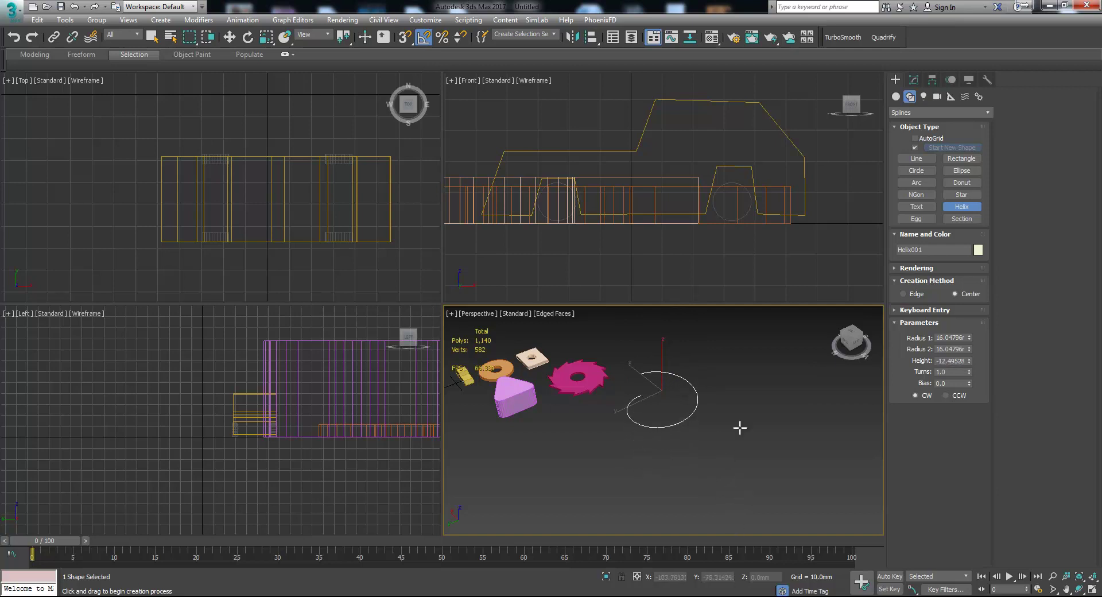
{"action": "left_click", "coordinate": [751, 479]}
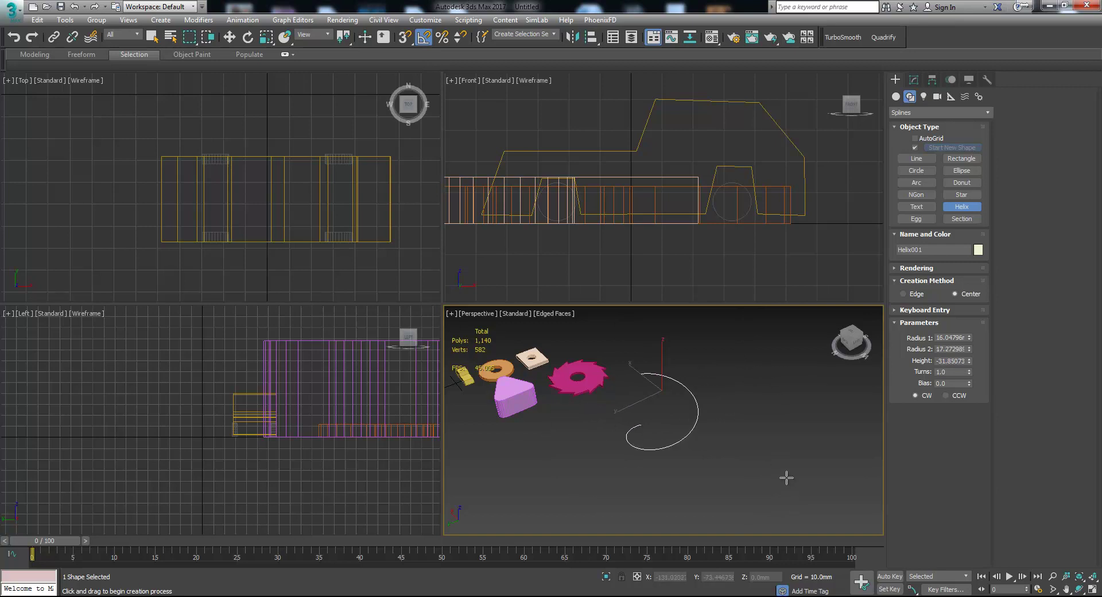
{"action": "left_click", "coordinate": [789, 460]}
{"action": "key", "text": "e"}
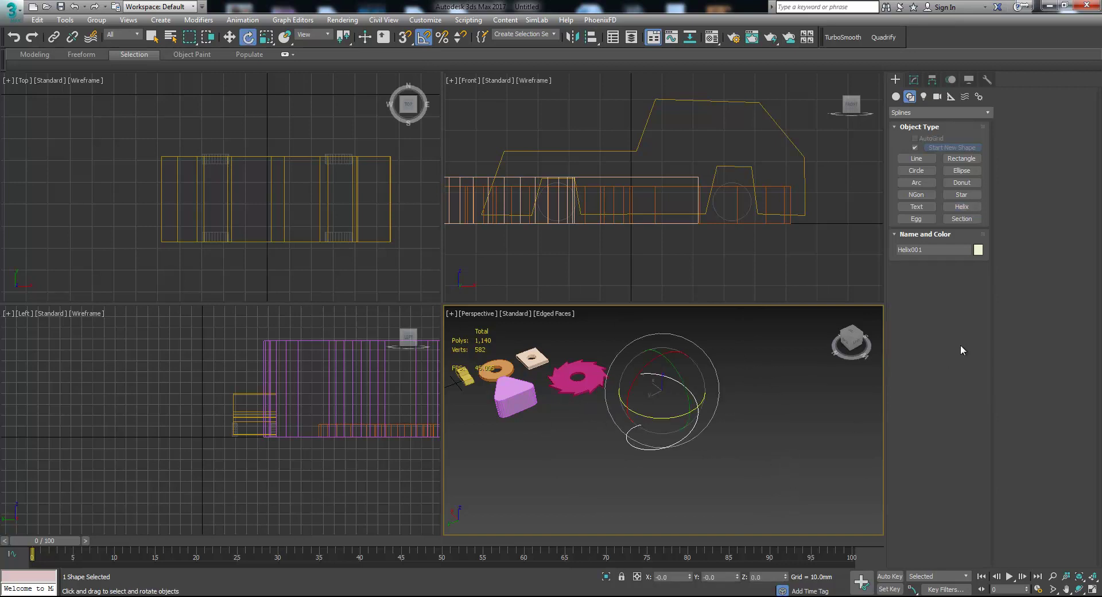
Shape the helix into a tapered spring with radii of about 13.64 and 7.43 mm, height -59.56 mm, 6.0078 turns and bias -0.02
{"action": "left_click", "coordinate": [912, 81]}
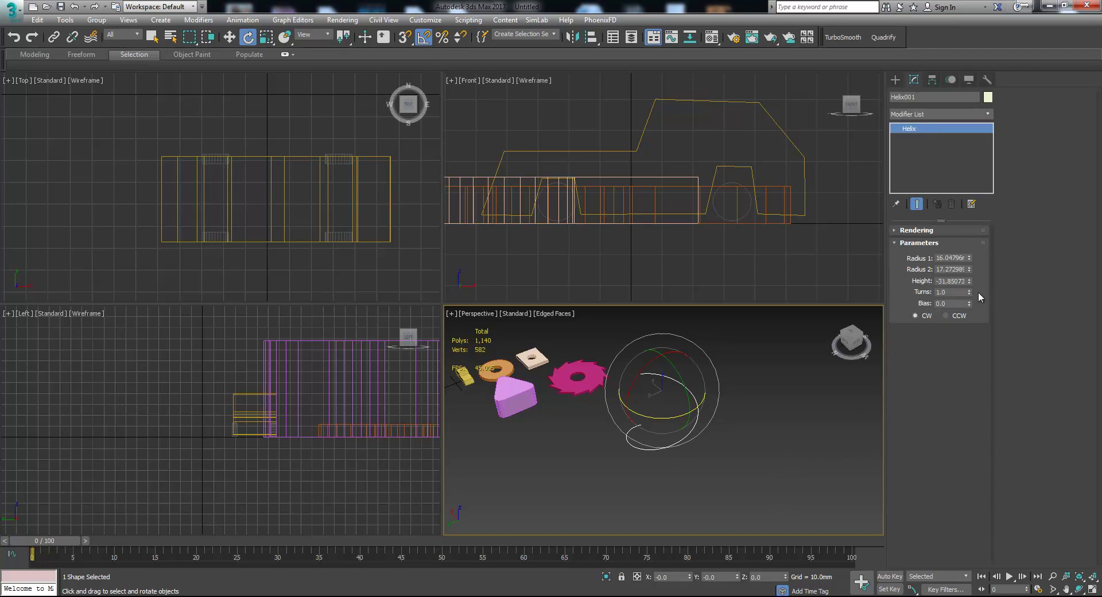
{"action": "left_click_drag", "start_coordinate": [969, 291], "coordinate": [966, 568]}
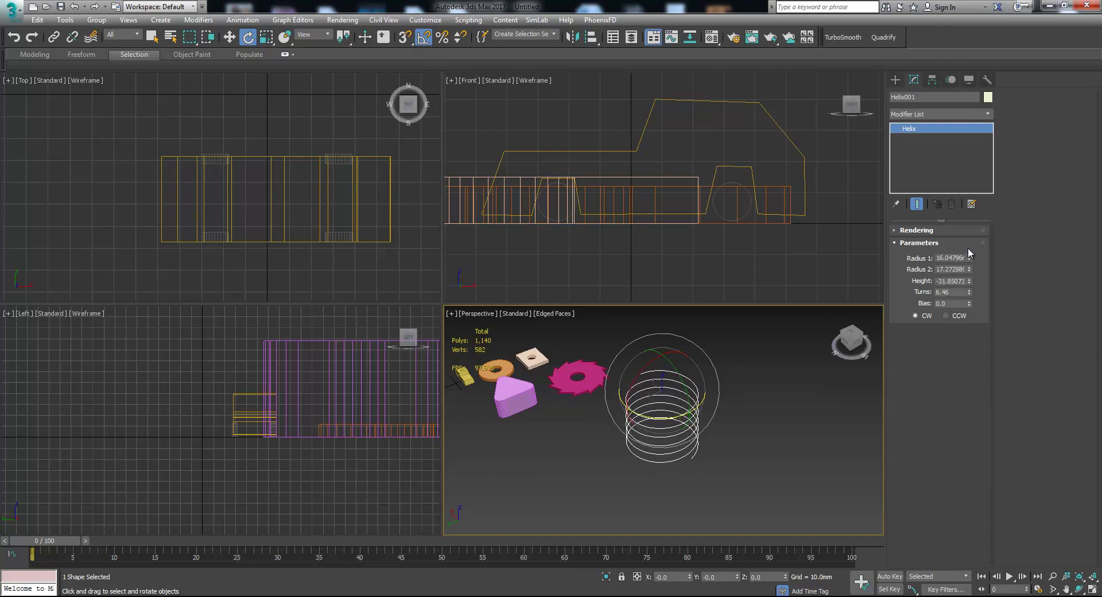
{"action": "left_click_drag", "start_coordinate": [969, 262], "coordinate": [983, 300]}
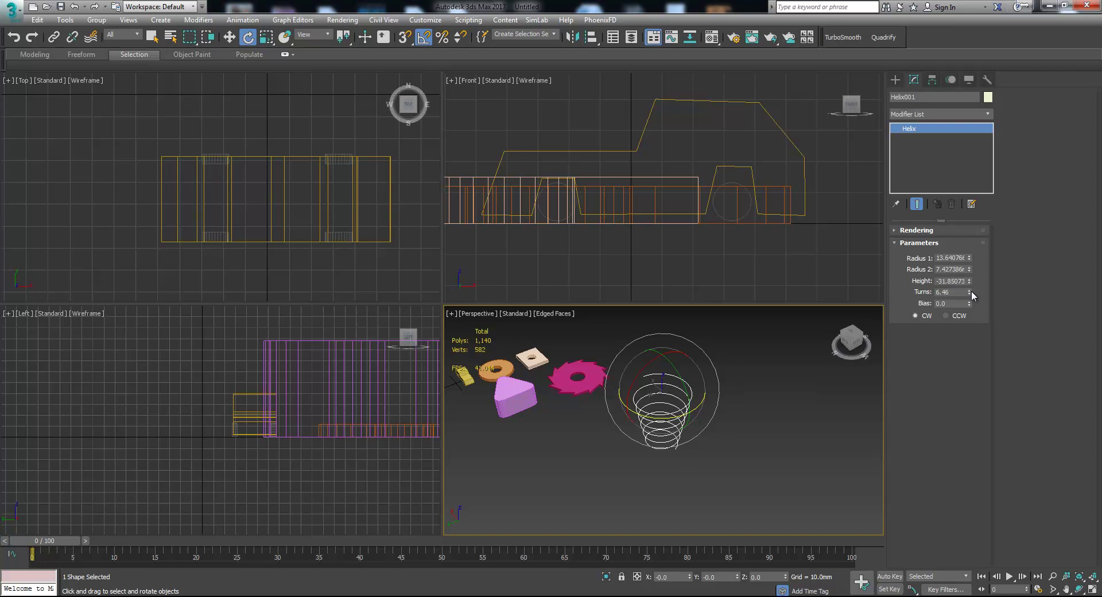
{"action": "left_click_drag", "start_coordinate": [968, 292], "coordinate": [1008, 256]}
{"action": "left_click_drag", "start_coordinate": [1019, 312], "coordinate": [1034, 343]}
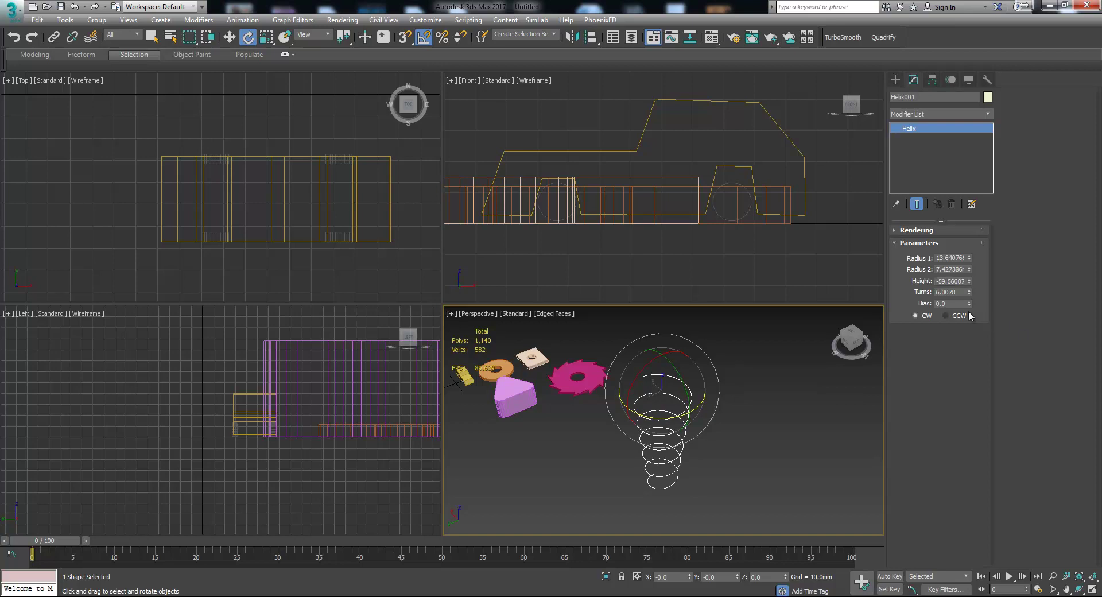
{"action": "left_click_drag", "start_coordinate": [969, 305], "coordinate": [984, 286]}
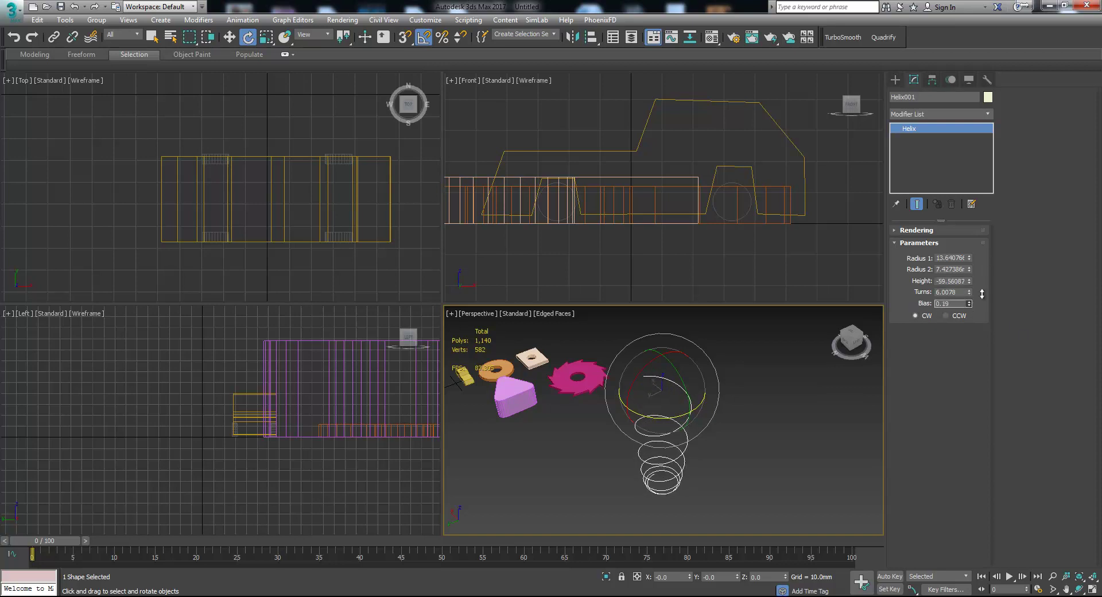
{"action": "left_click_drag", "start_coordinate": [977, 324], "coordinate": [977, 296]}
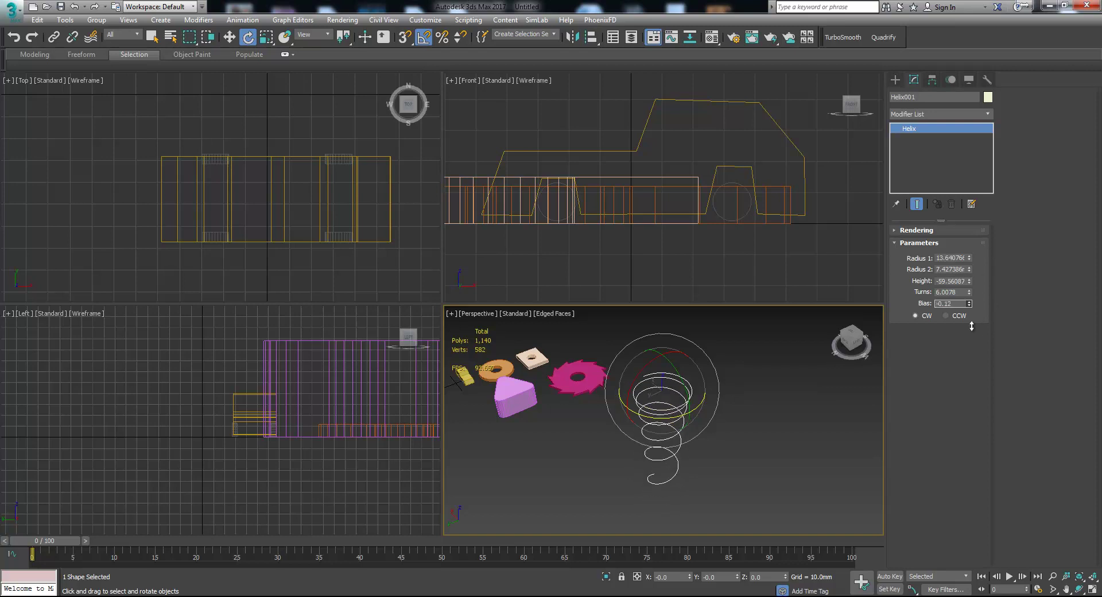
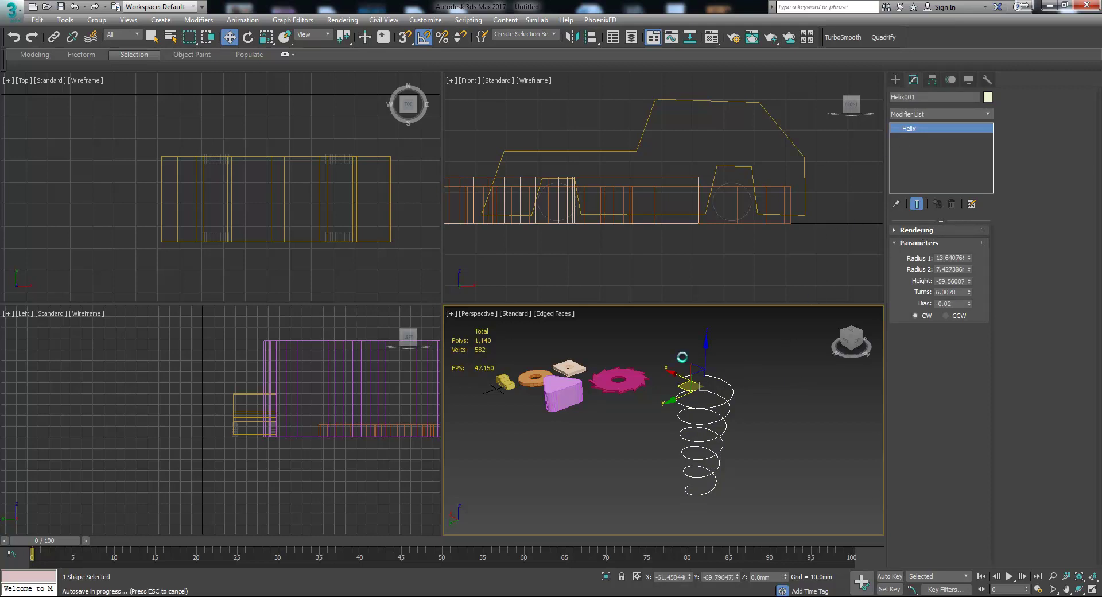
{"action": "middle_click_drag", "start_coordinate": [653, 394], "coordinate": [671, 399]}
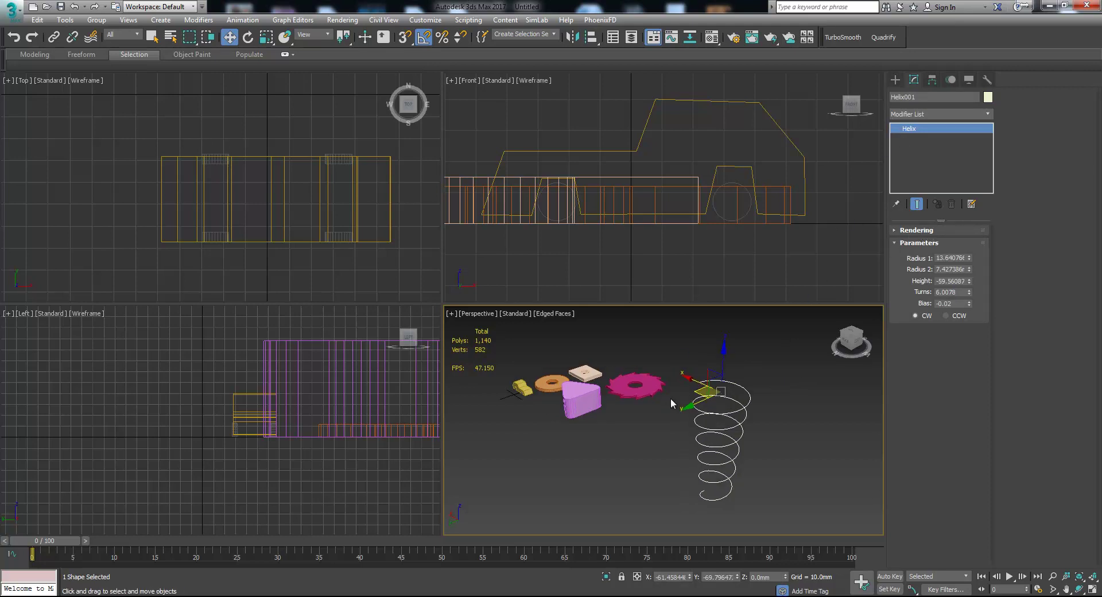
{"action": "left_click", "coordinate": [895, 78]}
{"action": "left_click", "coordinate": [925, 163]}
{"action": "middle_click_drag", "start_coordinate": [806, 373], "coordinate": [721, 386]}
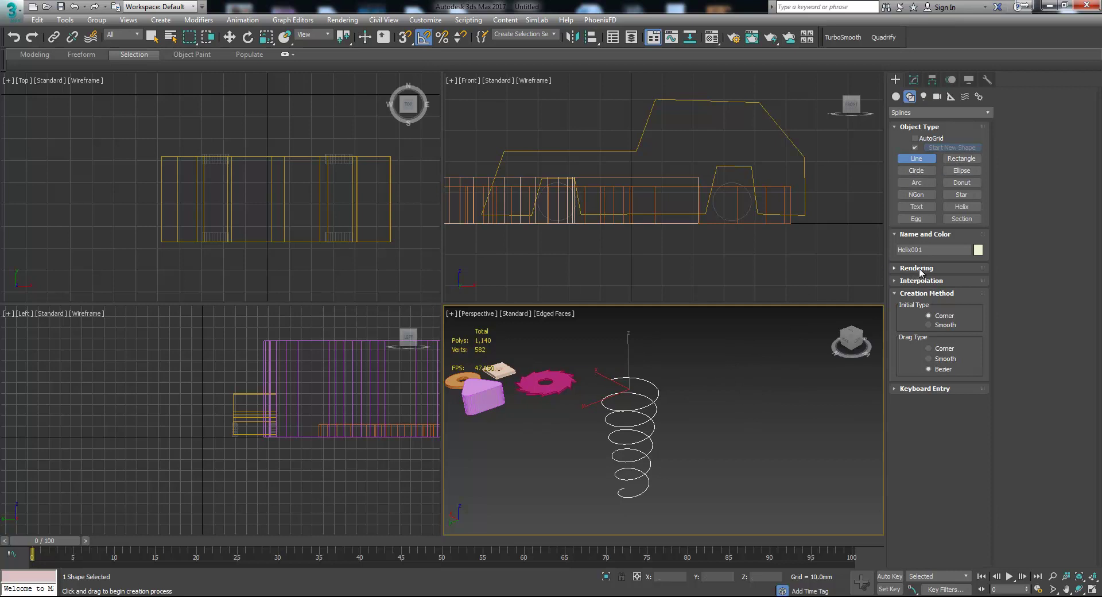
{"action": "key", "text": "w"}
{"action": "left_click", "coordinate": [724, 376]}
{"action": "left_click", "coordinate": [649, 412]}
{"action": "left_click", "coordinate": [914, 79]}
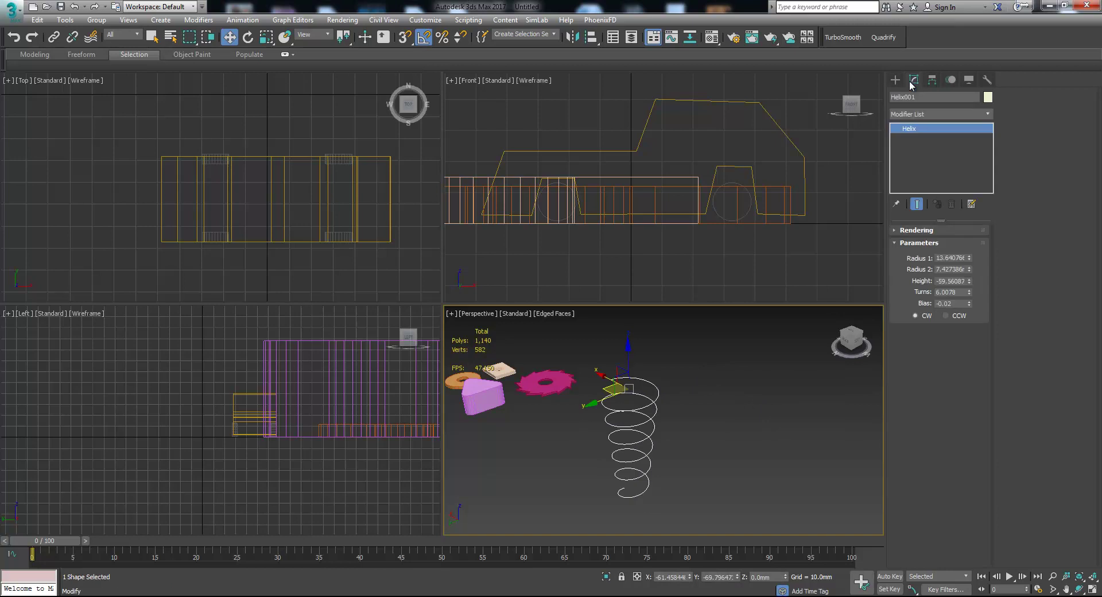
Make the helix show as solid geometry in both the renderer and the viewport, with a radial thickness of 2.824 mm
{"action": "middle_click_drag", "start_coordinate": [636, 437], "coordinate": [716, 371]}
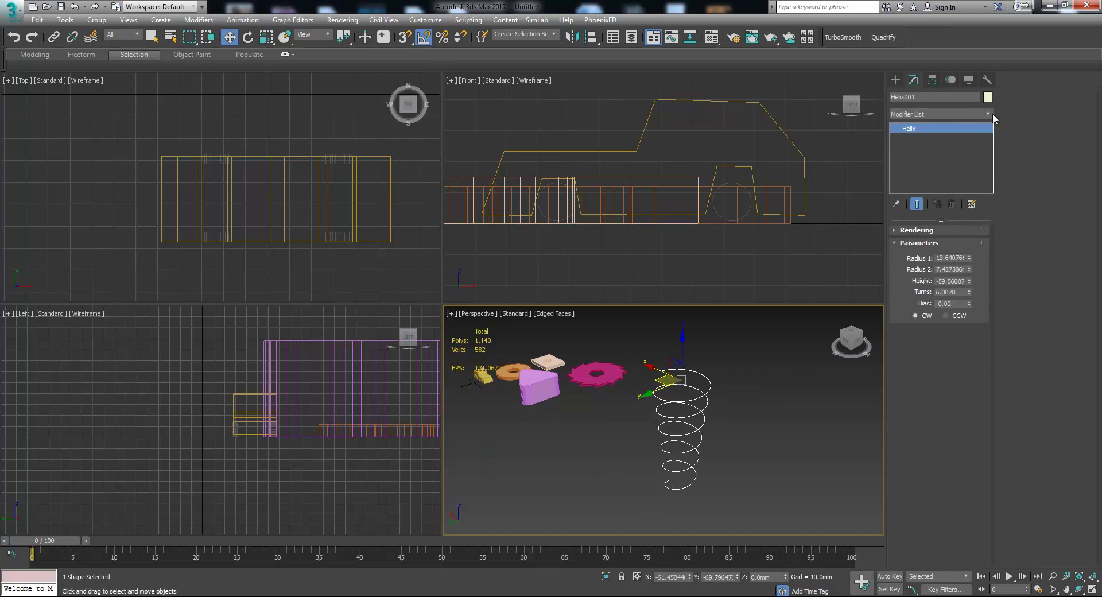
{"action": "left_click", "coordinate": [917, 231]}
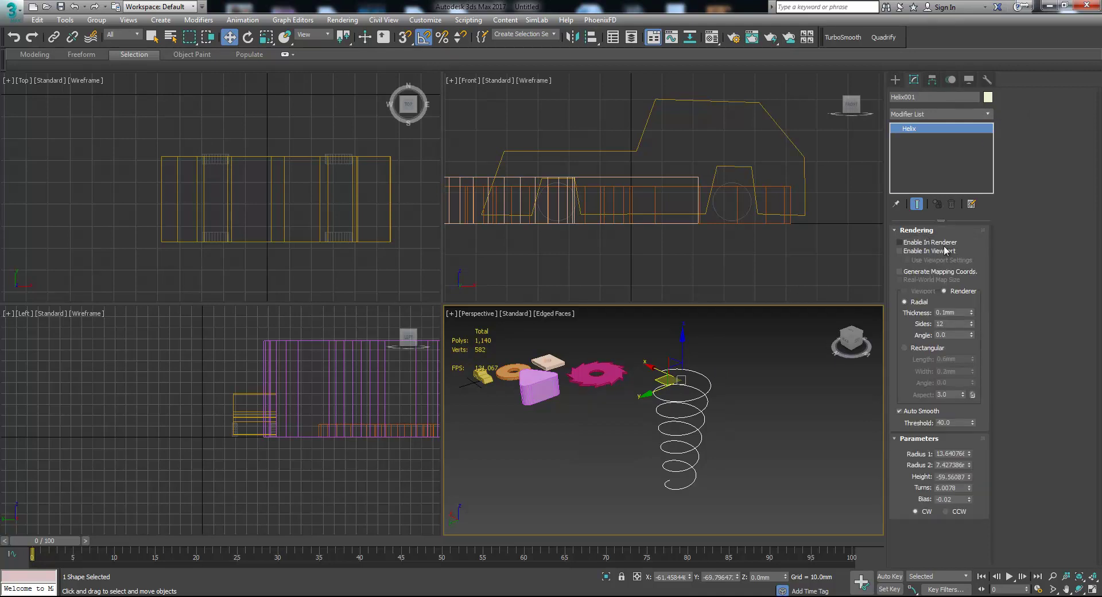
{"action": "left_click", "coordinate": [905, 244]}
{"action": "left_click", "coordinate": [909, 251]}
{"action": "scroll", "coordinate": [708, 418], "scroll_direction": "up", "scroll_amount": 4}
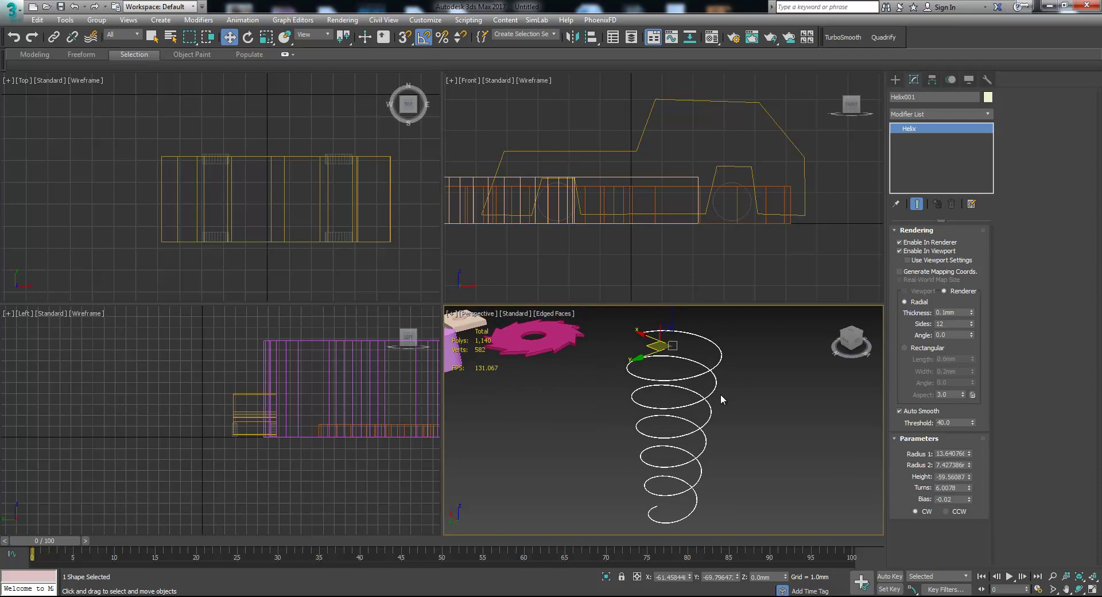
{"action": "left_click_drag", "start_coordinate": [971, 315], "coordinate": [996, 453]}
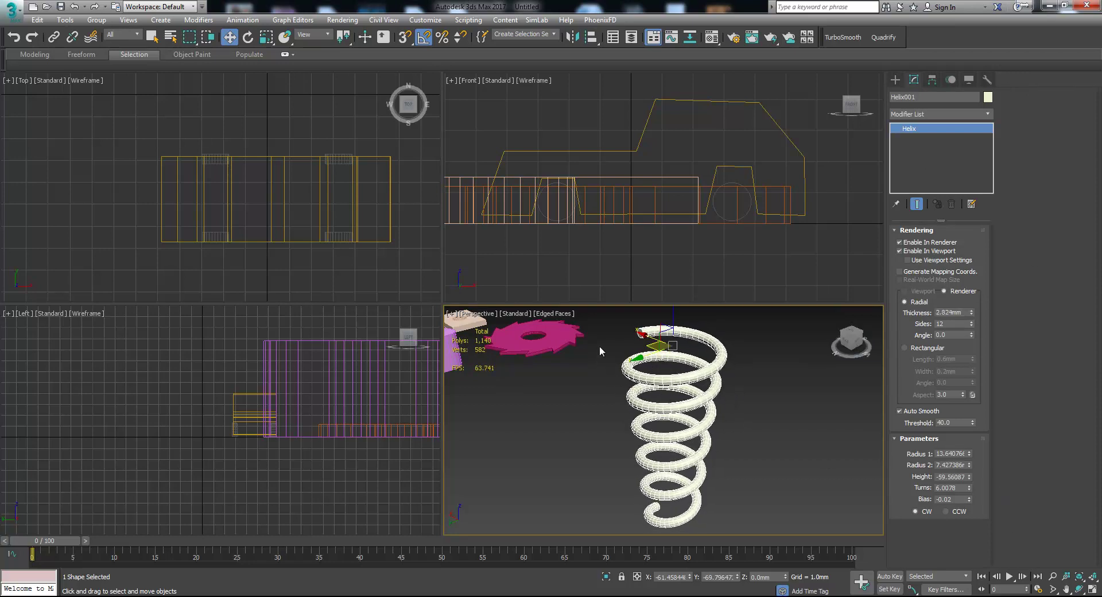
Select the saw blade with the centre hole and delete its Extrude modifier, leaving the editable spline
{"action": "left_click", "coordinate": [653, 377]}
{"action": "left_click", "coordinate": [534, 337]}
{"action": "scroll", "coordinate": [534, 344], "scroll_direction": "up", "scroll_amount": 3}
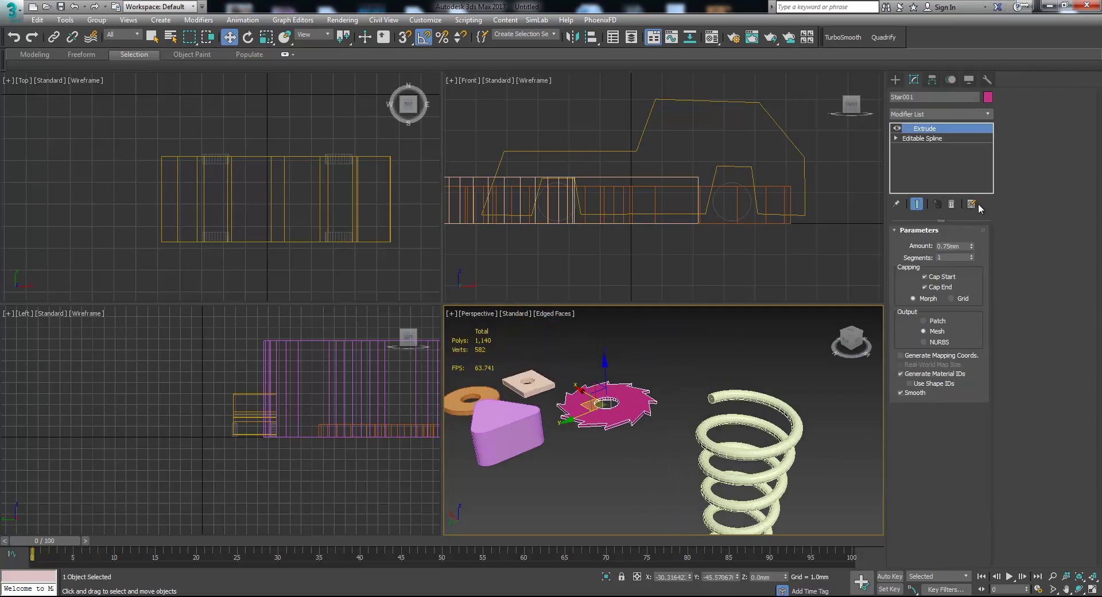
{"action": "left_click", "coordinate": [950, 203]}
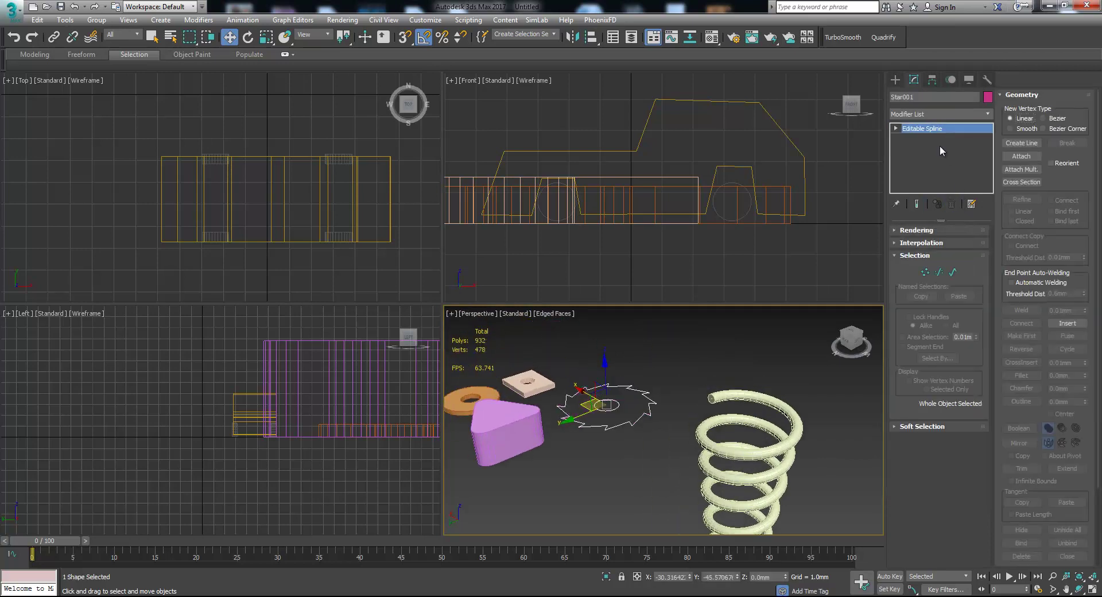
Show the saw blade spline as solid geometry in the viewport, with a radial thickness of 0.814 mm
{"action": "left_click", "coordinate": [917, 230]}
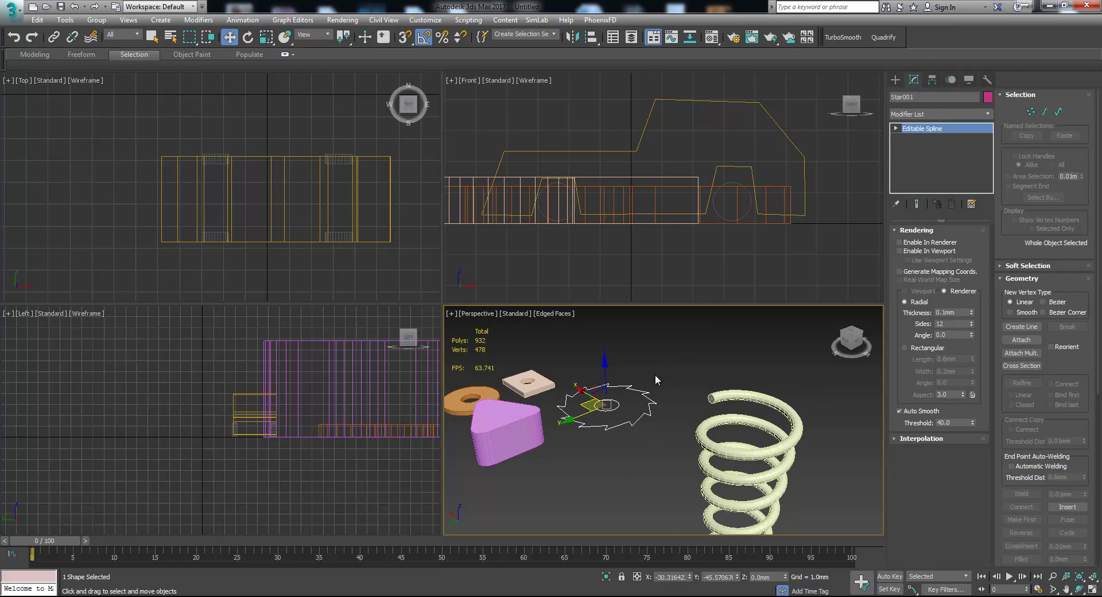
{"action": "scroll", "coordinate": [743, 358], "scroll_direction": "up", "scroll_amount": 5}
{"action": "middle_click_drag", "start_coordinate": [743, 358], "coordinate": [718, 377]}
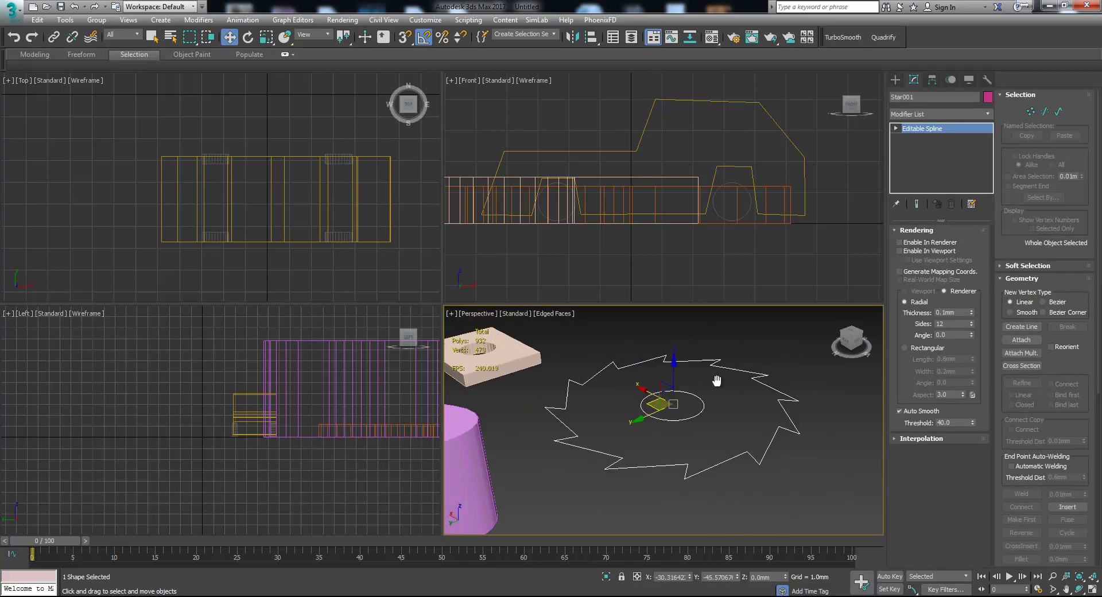
{"action": "left_click", "coordinate": [917, 253]}
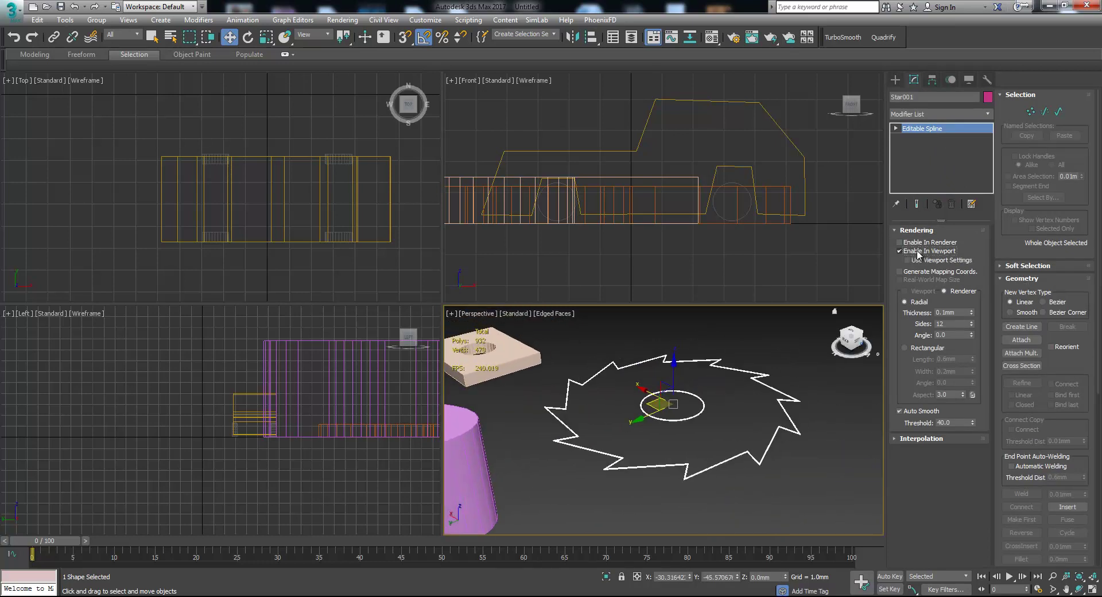
{"action": "left_click", "coordinate": [972, 311]}
{"action": "left_click_drag", "start_coordinate": [972, 312], "coordinate": [971, 258]}
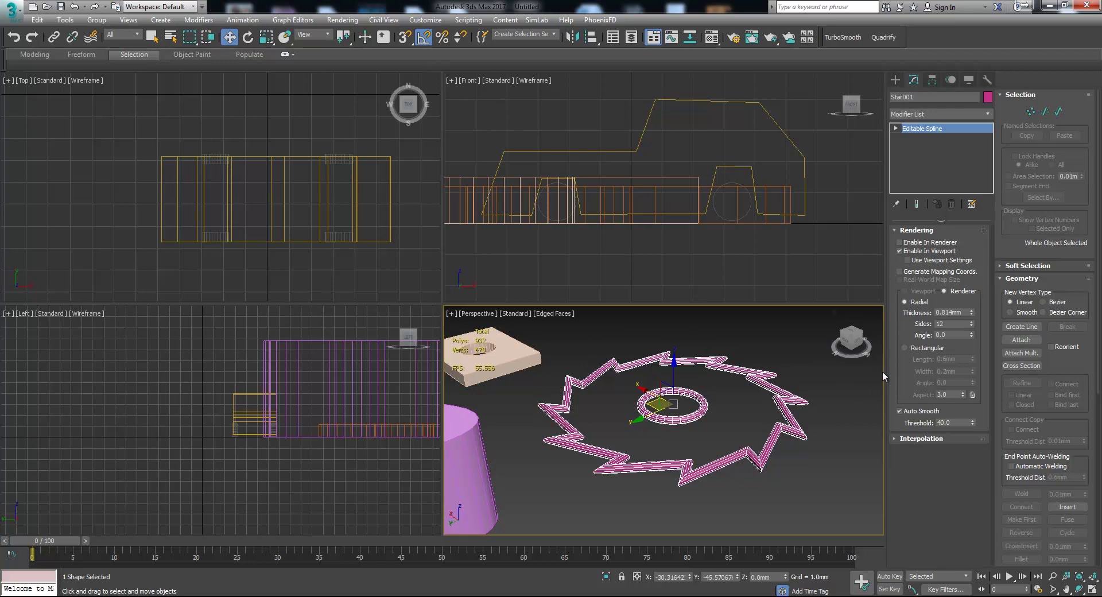
Vary the saw blade's radial cross-section, trying 3 sides with an angle of about 531.82 and finishing with 10 sides
{"action": "left_click_drag", "start_coordinate": [970, 325], "coordinate": [977, 419]}
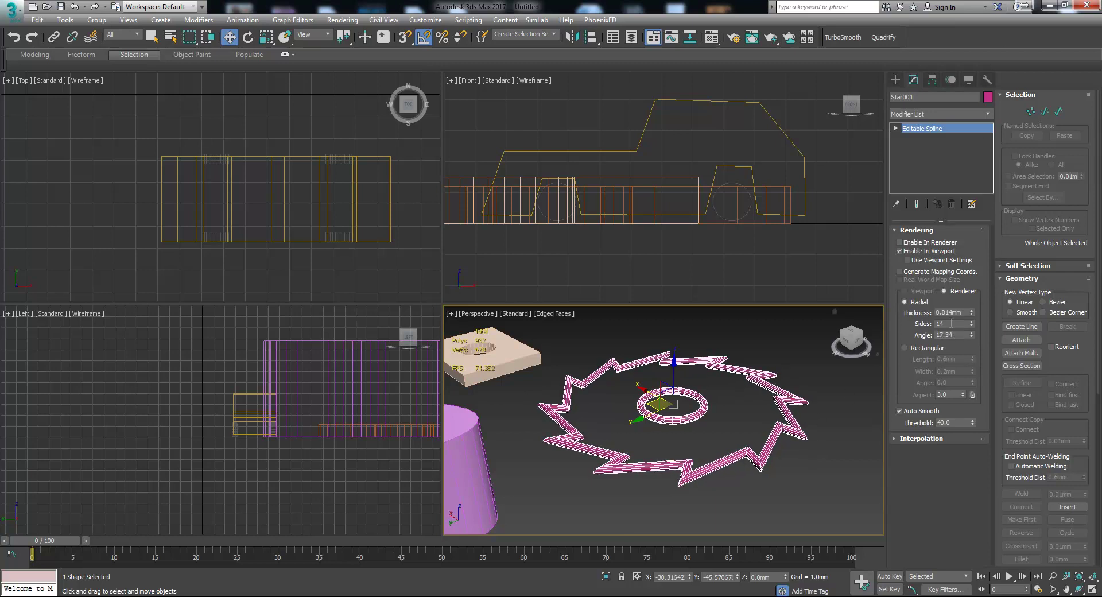
{"action": "right_click", "coordinate": [971, 325]}
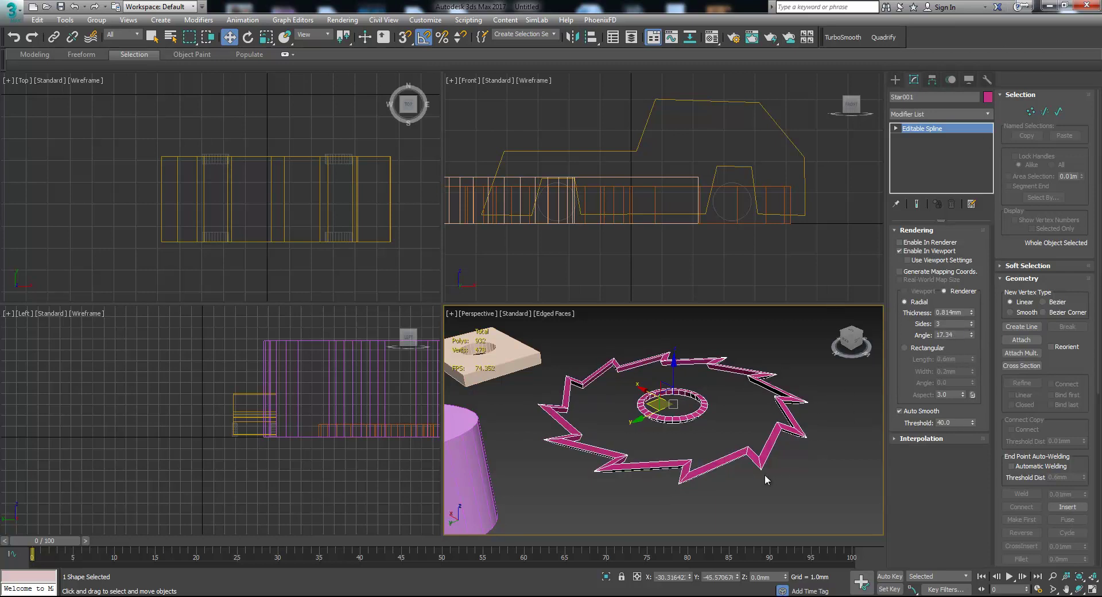
{"action": "scroll", "coordinate": [764, 474], "scroll_direction": "up", "scroll_amount": 5}
{"action": "middle_click_drag", "start_coordinate": [772, 467], "coordinate": [816, 490]}
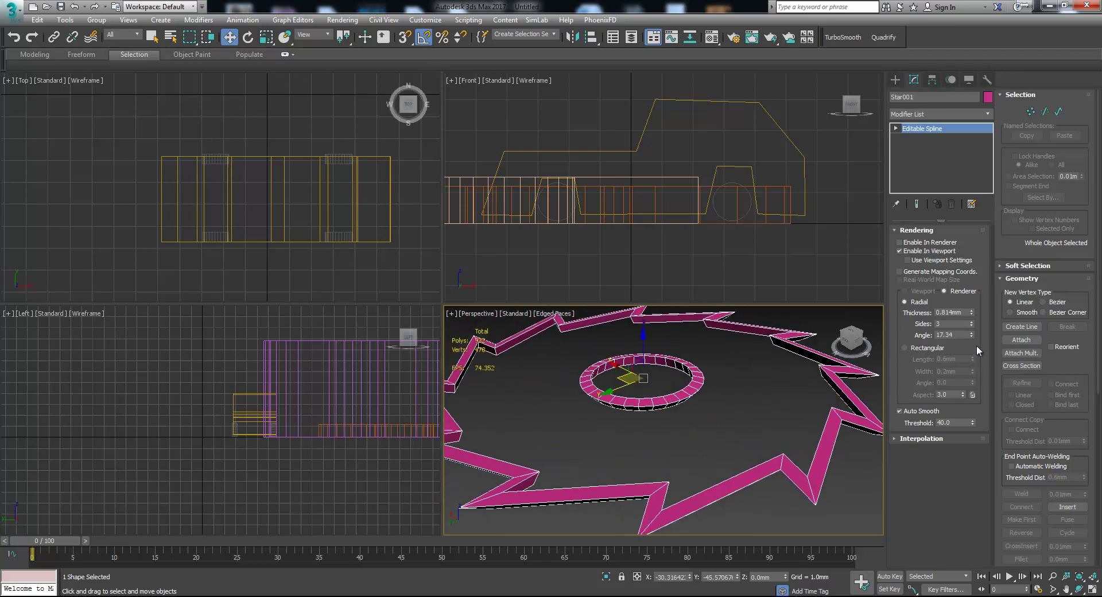
{"action": "left_click_drag", "start_coordinate": [970, 335], "coordinate": [854, 395]}
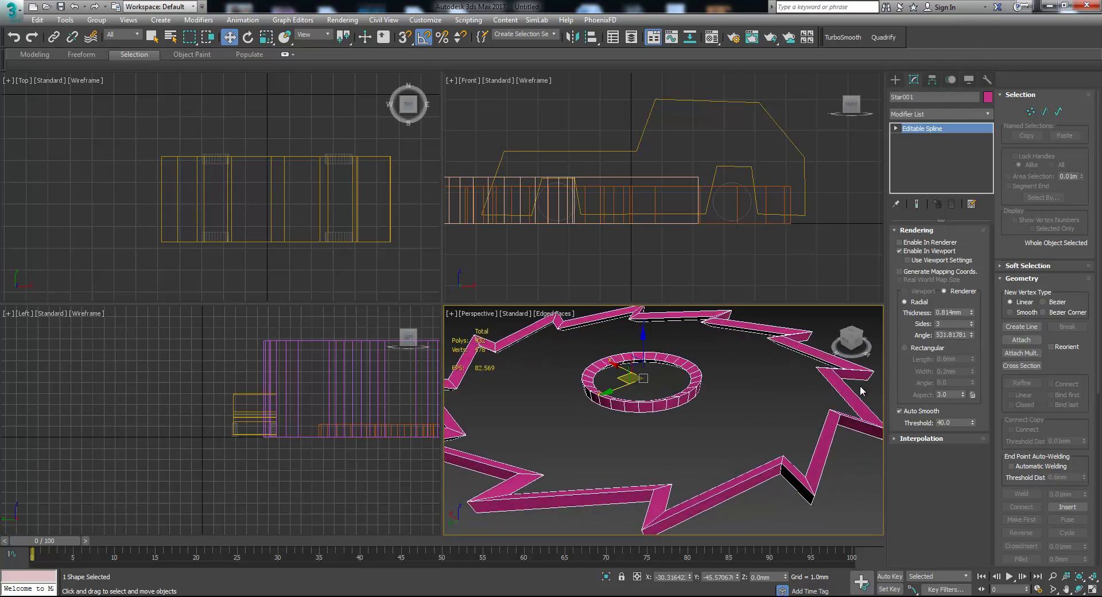
{"action": "middle_click_drag", "start_coordinate": [743, 405], "coordinate": [745, 416]}
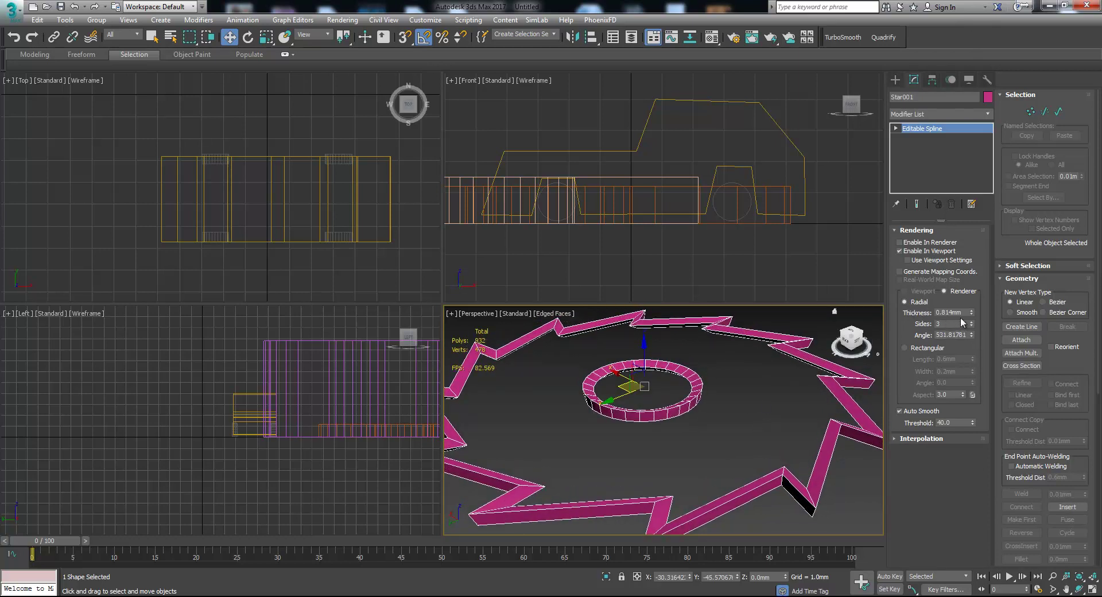
{"action": "left_click_drag", "start_coordinate": [971, 323], "coordinate": [973, 323]}
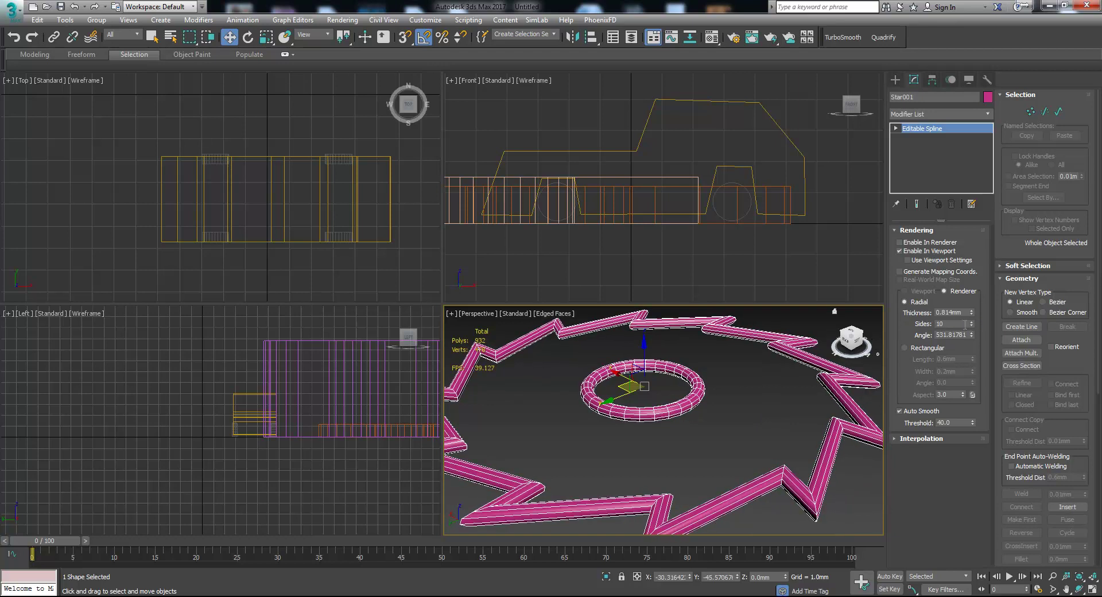
Switch the saw blade to a rectangular cross-section with length 2.232 mm, width 0.546 mm and an angle of about 189.48
{"action": "left_click", "coordinate": [905, 348]}
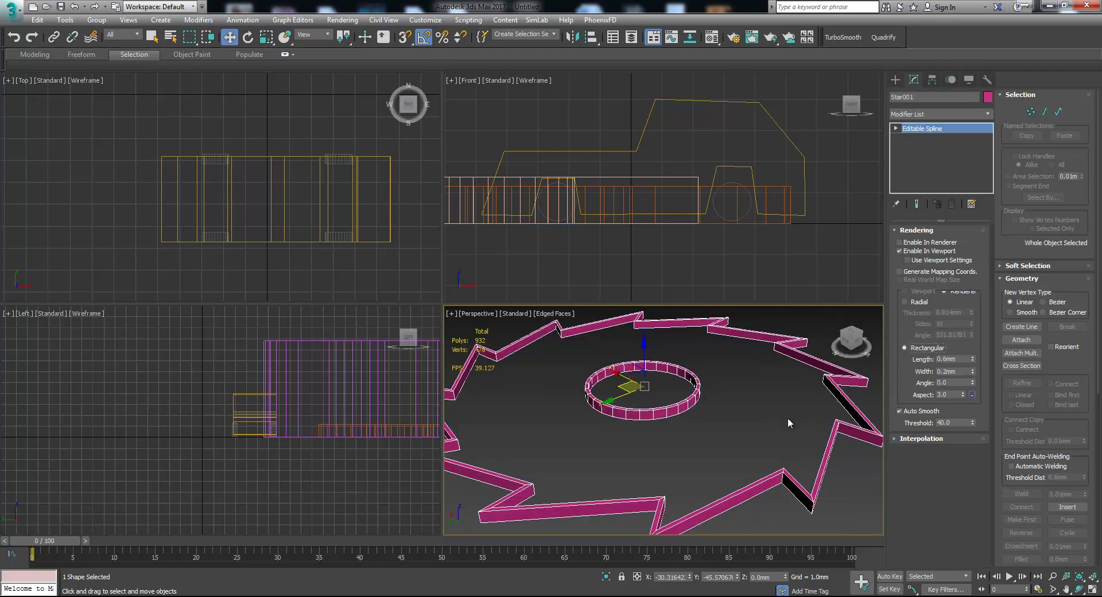
{"action": "scroll", "coordinate": [789, 416], "scroll_direction": "down", "scroll_amount": 4}
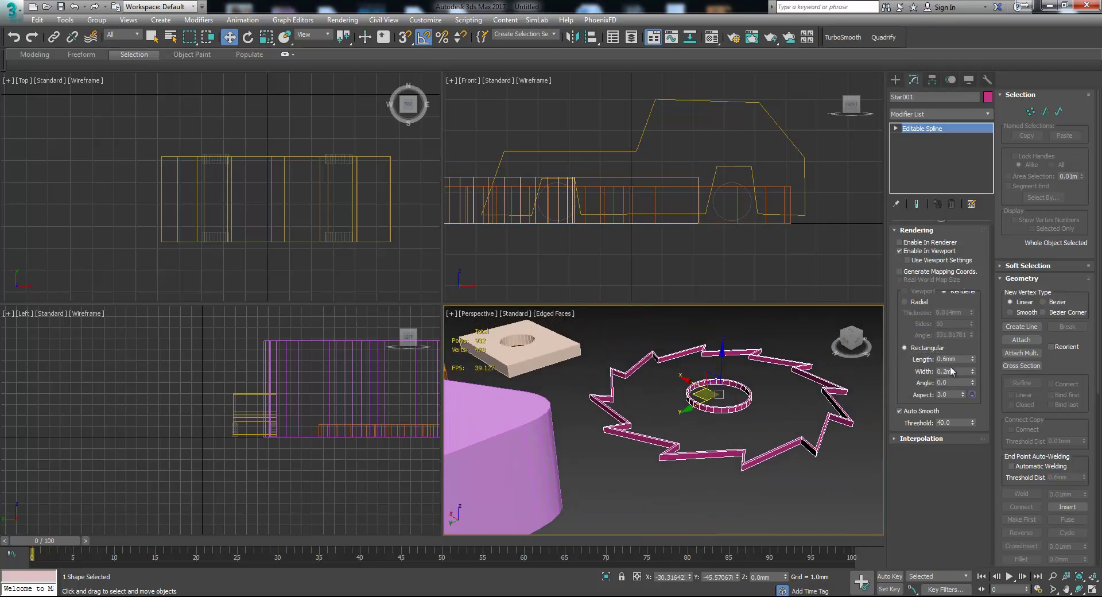
{"action": "left_click_drag", "start_coordinate": [972, 359], "coordinate": [972, 210]}
{"action": "left_click_drag", "start_coordinate": [973, 370], "coordinate": [998, 270]}
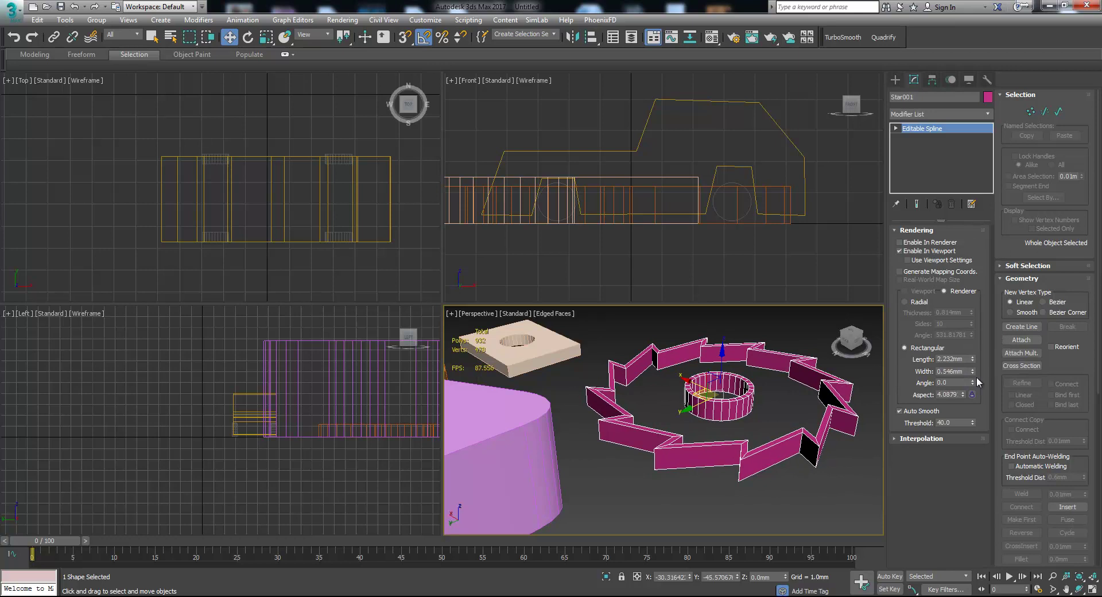
{"action": "left_click_drag", "start_coordinate": [973, 379], "coordinate": [470, 585]}
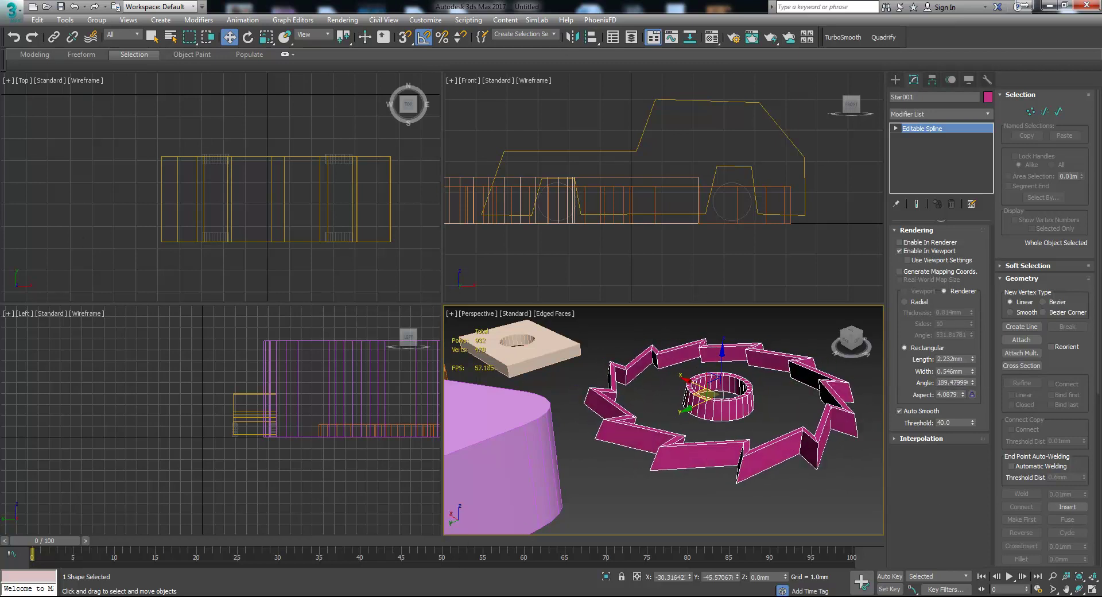
Select the helix spring and set its radial thickness to about 1.72 mm and its bias to 0.02
{"action": "scroll", "coordinate": [783, 441], "scroll_direction": "down", "scroll_amount": 5}
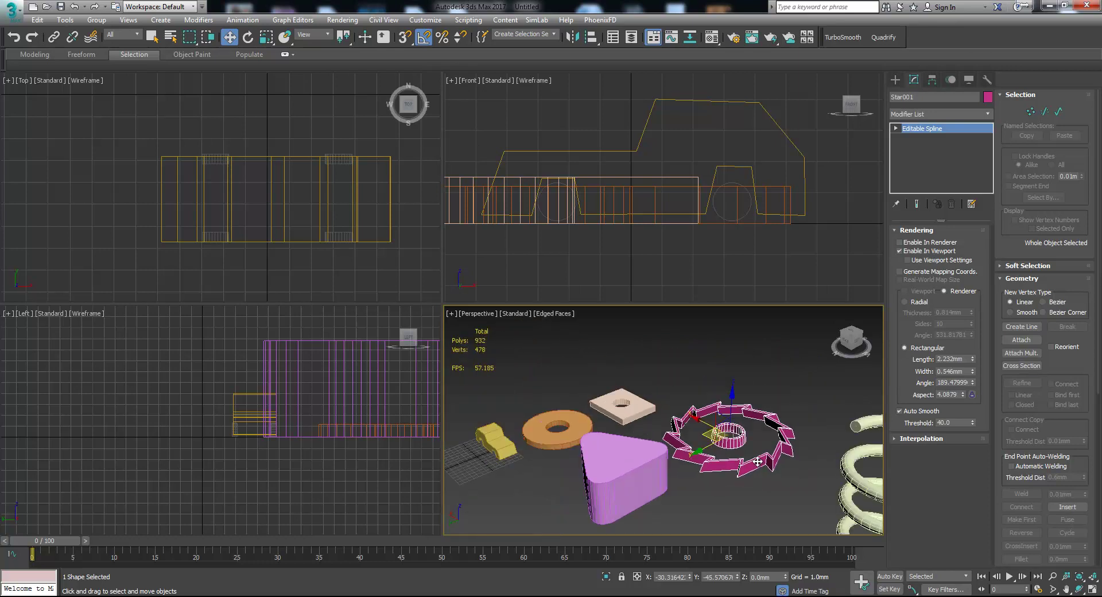
{"action": "left_click", "coordinate": [762, 465]}
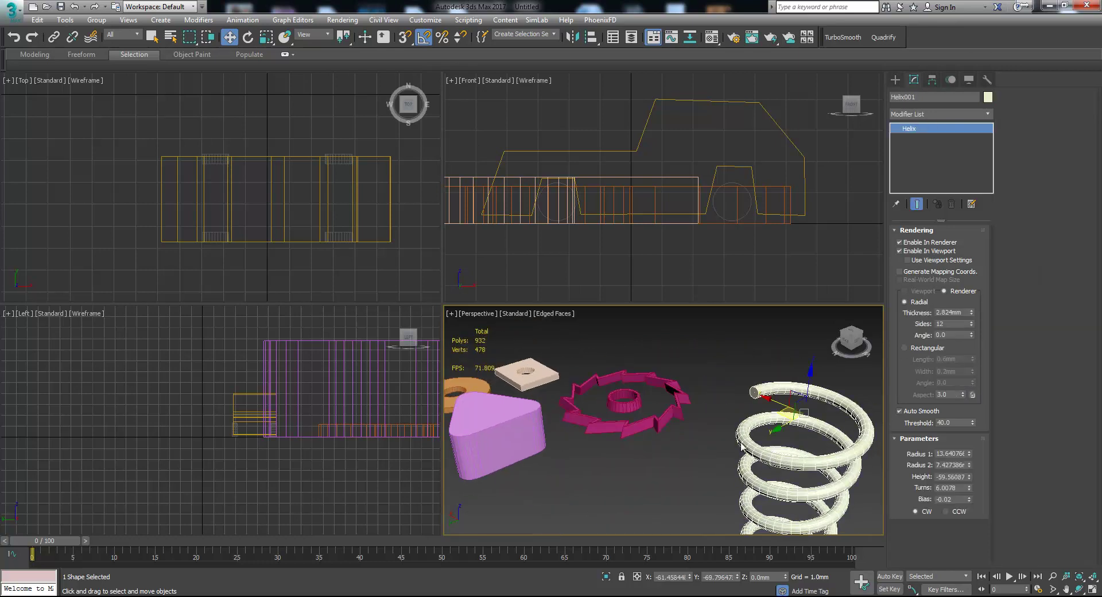
{"action": "key", "text": "z"}
{"action": "scroll", "coordinate": [649, 360], "scroll_direction": "down", "scroll_amount": 2}
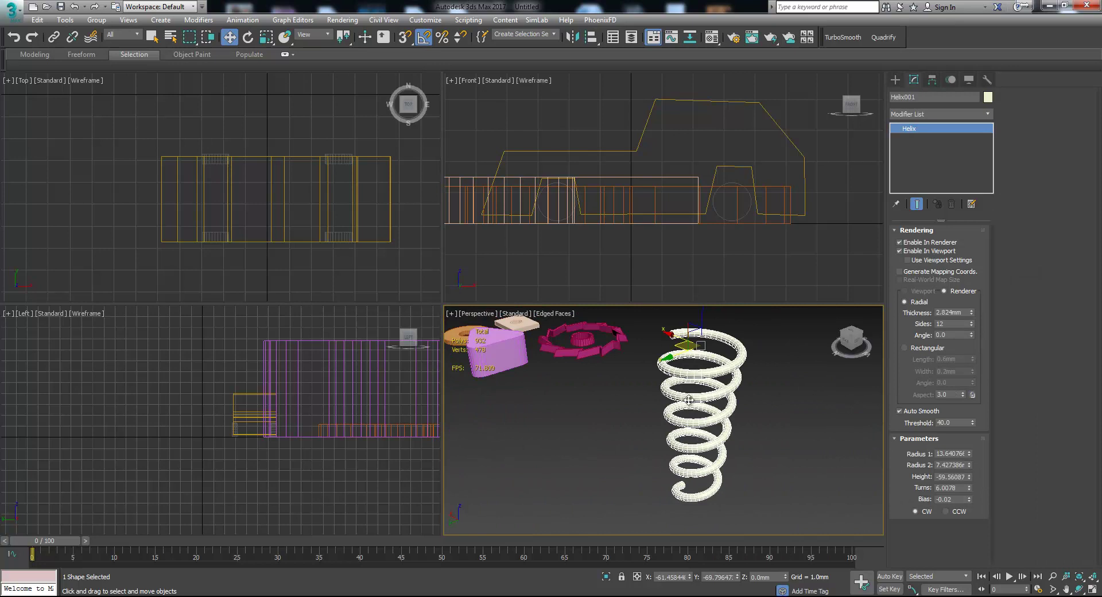
{"action": "middle_click_drag", "start_coordinate": [691, 400], "coordinate": [694, 411], "text": "alt"}
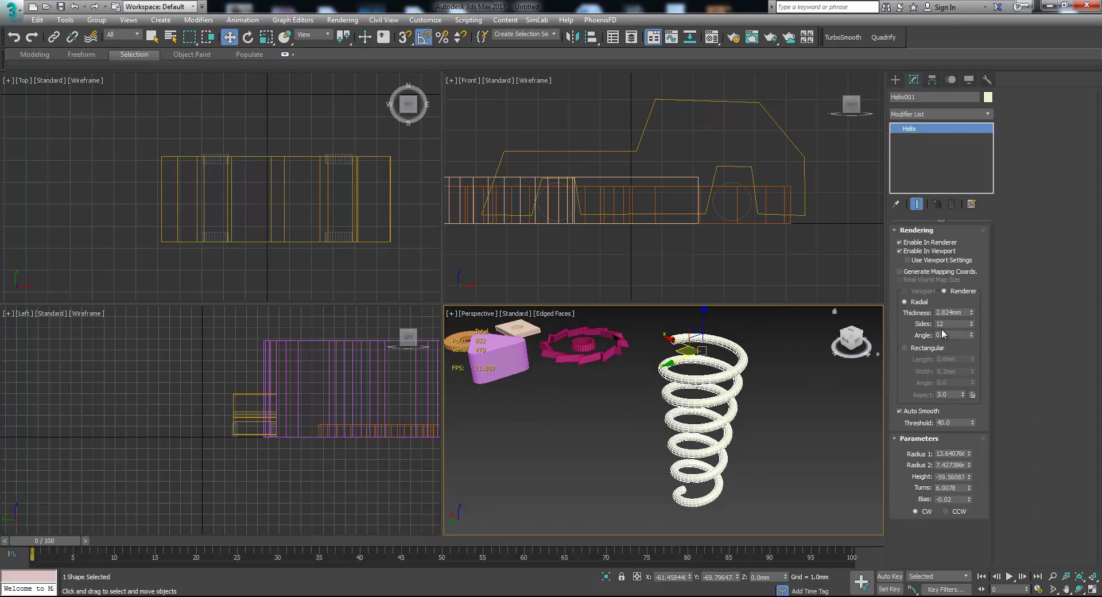
{"action": "left_click_drag", "start_coordinate": [973, 312], "coordinate": [964, 347]}
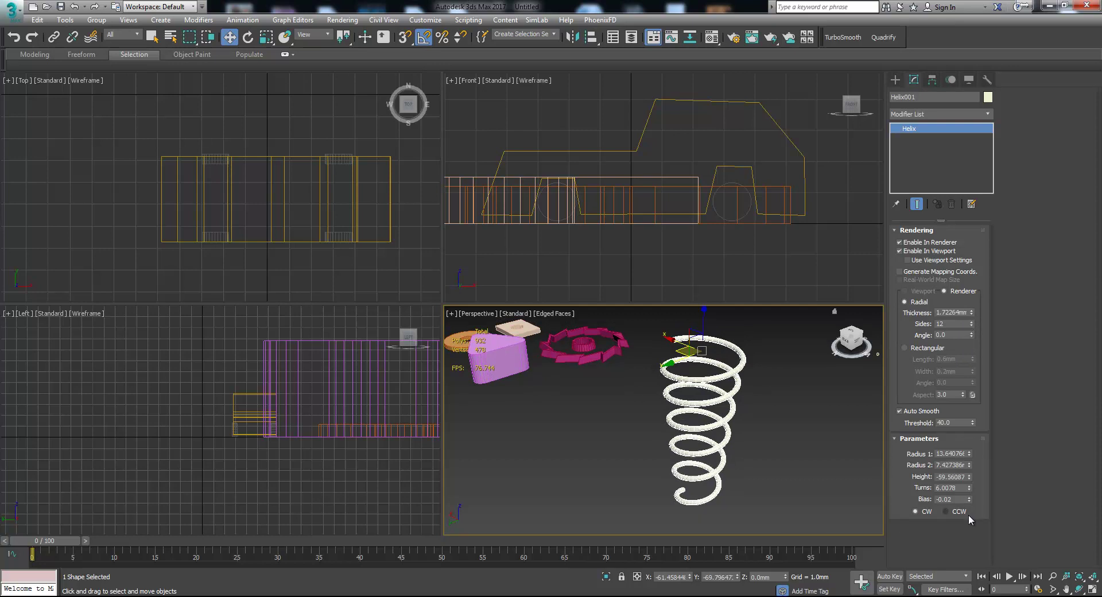
{"action": "mouse_move", "coordinate": [968, 498]}
{"action": "left_mouse_down"}
{"action": "mouse_move", "coordinate": [970, 486]}
{"action": "mouse_move", "coordinate": [978, 516]}
{"action": "mouse_move", "coordinate": [978, 476]}
{"action": "mouse_move", "coordinate": [972, 509]}
{"action": "mouse_move", "coordinate": [975, 497]}
{"action": "left_mouse_up"}
{"action": "scroll", "coordinate": [670, 455], "scroll_direction": "down", "scroll_amount": 5}
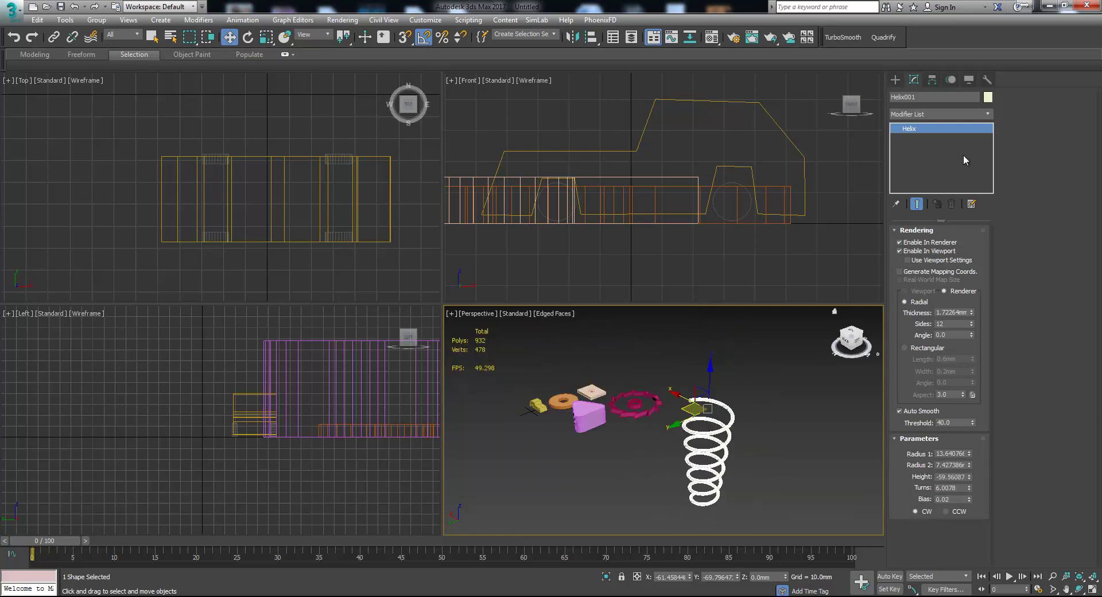
Delete all the objects in the scene, leaving it empty
{"action": "middle_click_drag", "start_coordinate": [773, 371], "coordinate": [788, 371]}
{"action": "left_click", "coordinate": [788, 371]}
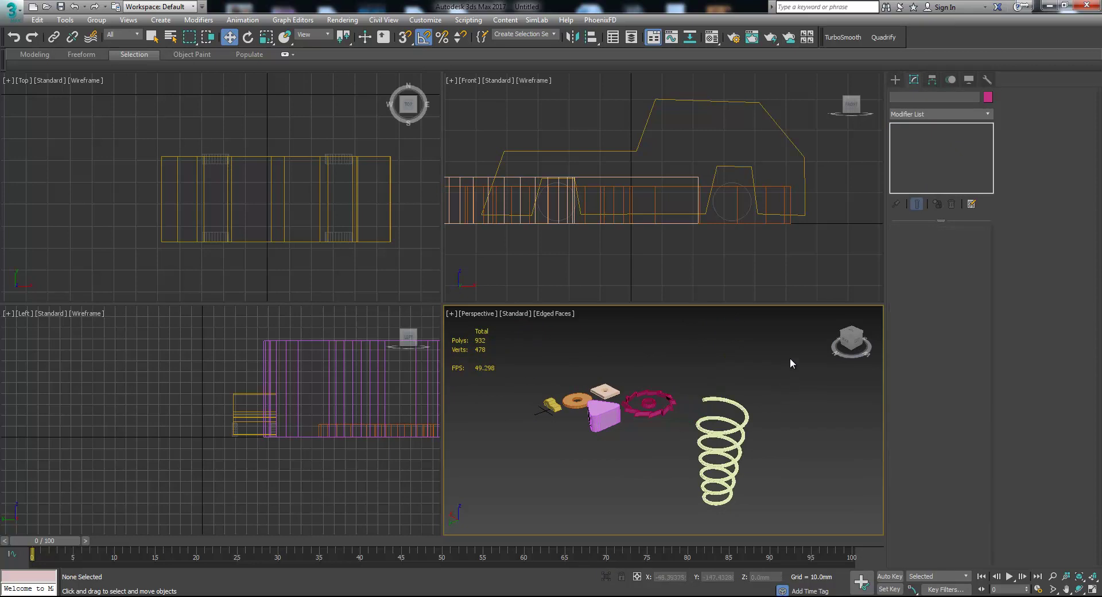
{"action": "left_click_drag", "start_coordinate": [535, 504], "coordinate": [535, 504]}
{"action": "key", "text": "Delete"}
{"action": "key", "text": "z"}
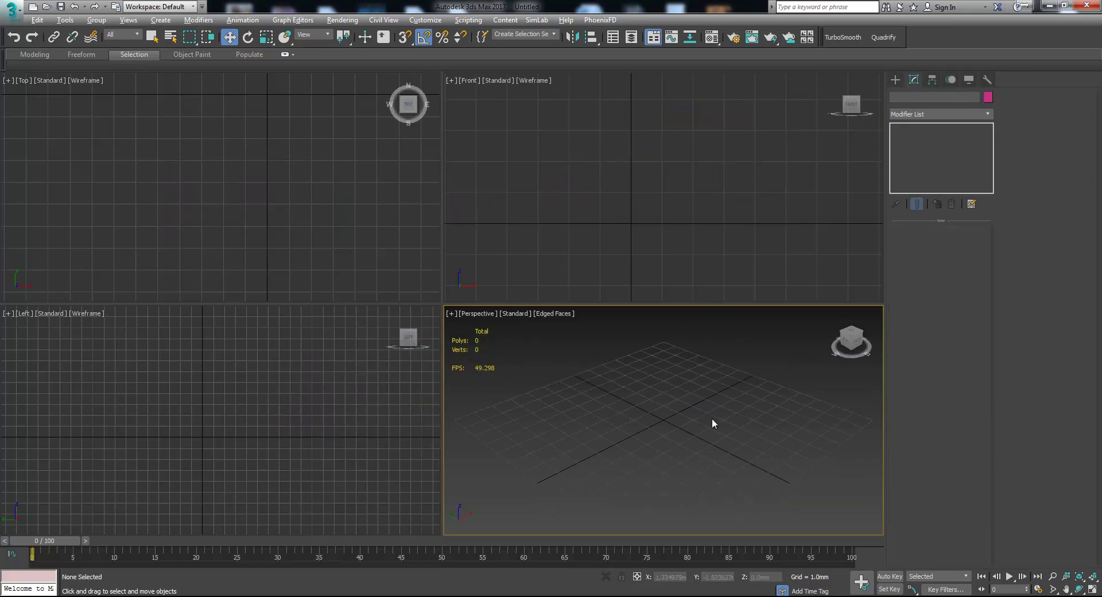
Place a text spline with the default wording "MAX Text" in Arial, size 10 mm, near the grid centre
{"action": "left_click", "coordinate": [896, 79]}
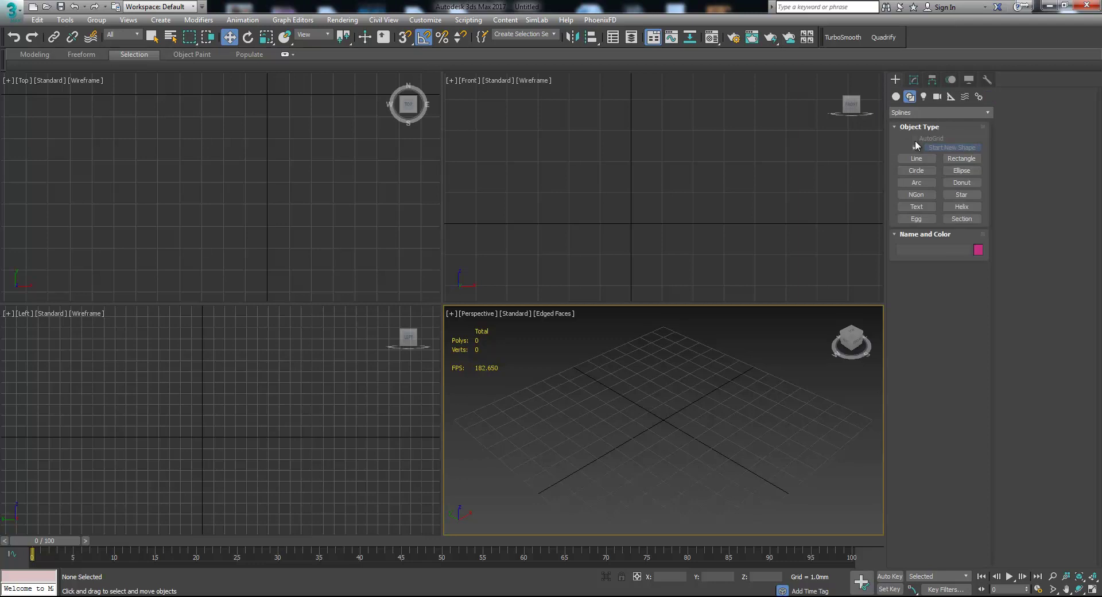
{"action": "left_click", "coordinate": [921, 206]}
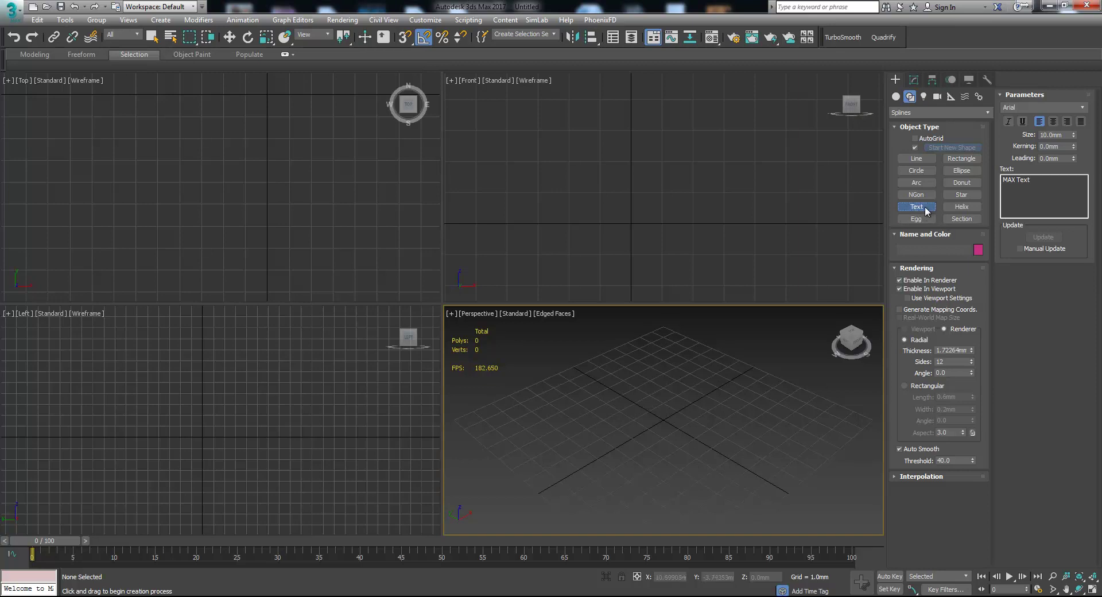
{"action": "left_click", "coordinate": [622, 408]}
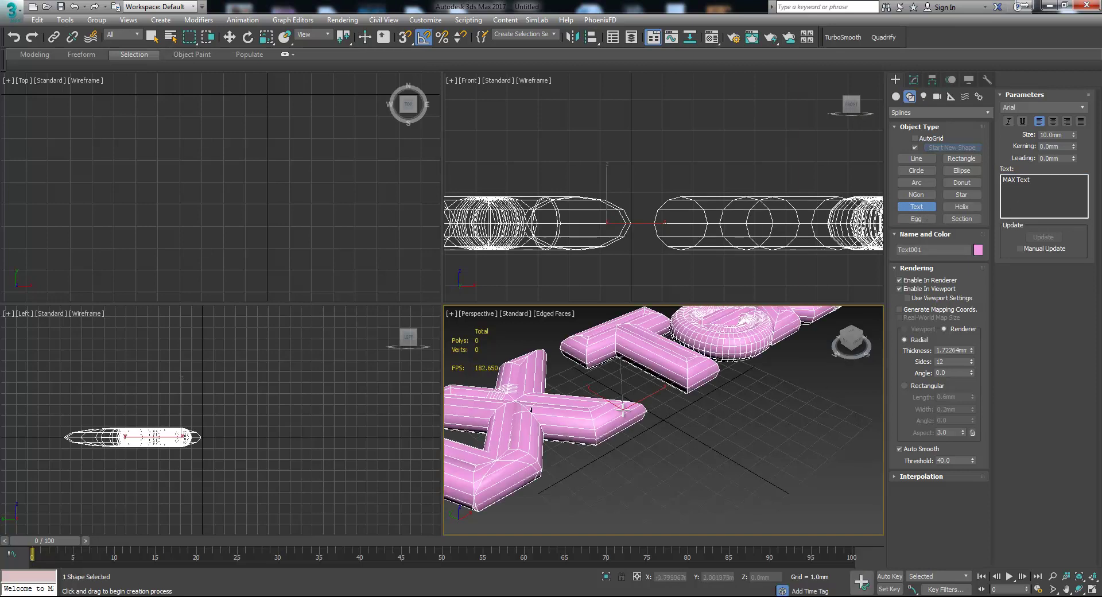
{"action": "scroll", "coordinate": [681, 408], "scroll_direction": "down", "scroll_amount": 5}
{"action": "scroll", "coordinate": [662, 440], "scroll_direction": "up", "scroll_amount": 3}
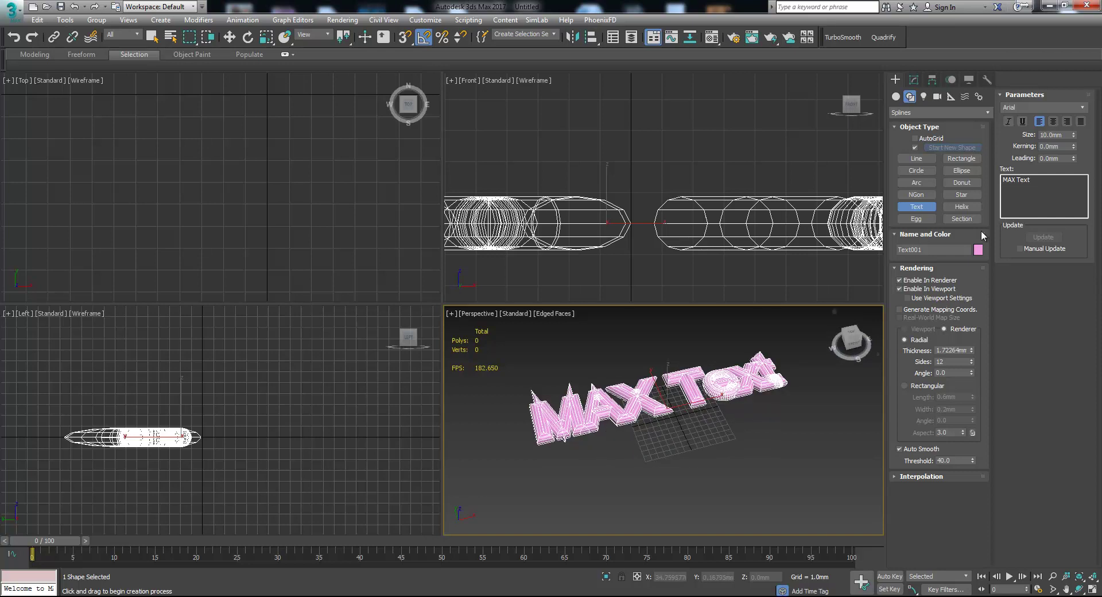
Turn off the text's solid display in both the viewport and the renderer, and leave text creation
{"action": "left_click", "coordinate": [905, 290]}
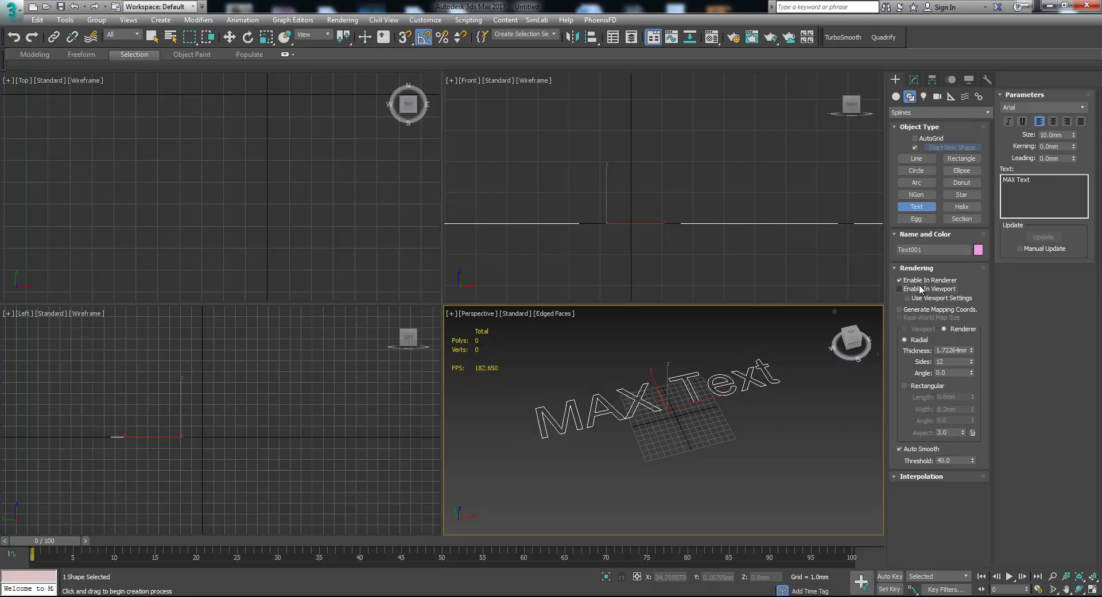
{"action": "left_click", "coordinate": [915, 281]}
{"action": "left_click", "coordinate": [916, 268]}
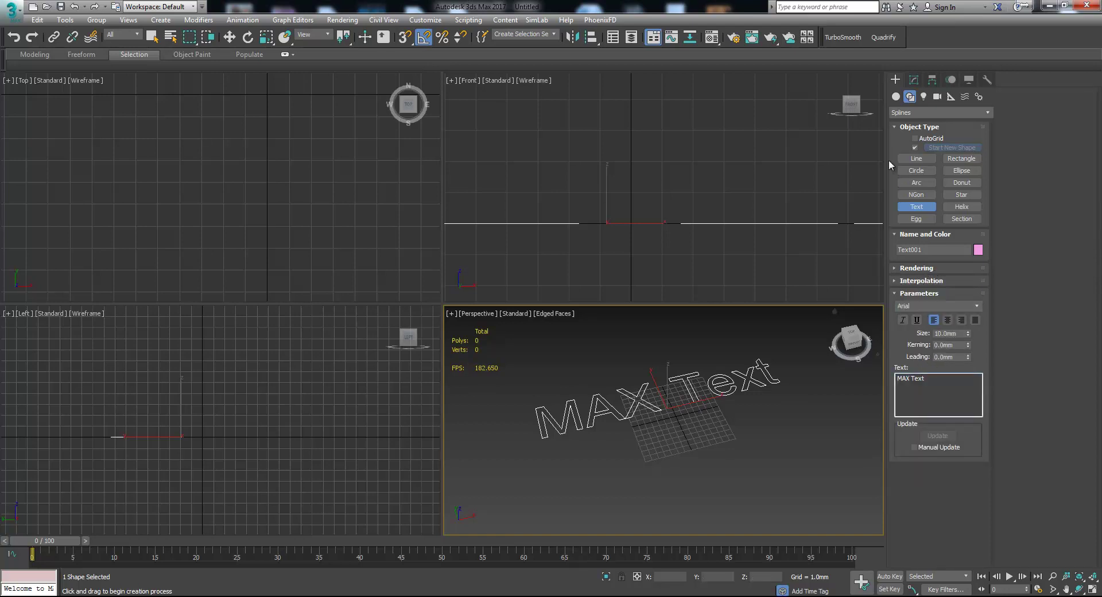
{"action": "key", "text": "w"}
{"action": "middle_click_drag", "start_coordinate": [719, 425], "coordinate": [726, 437]}
Replace the text spline's wording with "SHAPES TUTORIAL"
{"action": "left_click", "coordinate": [914, 79]}
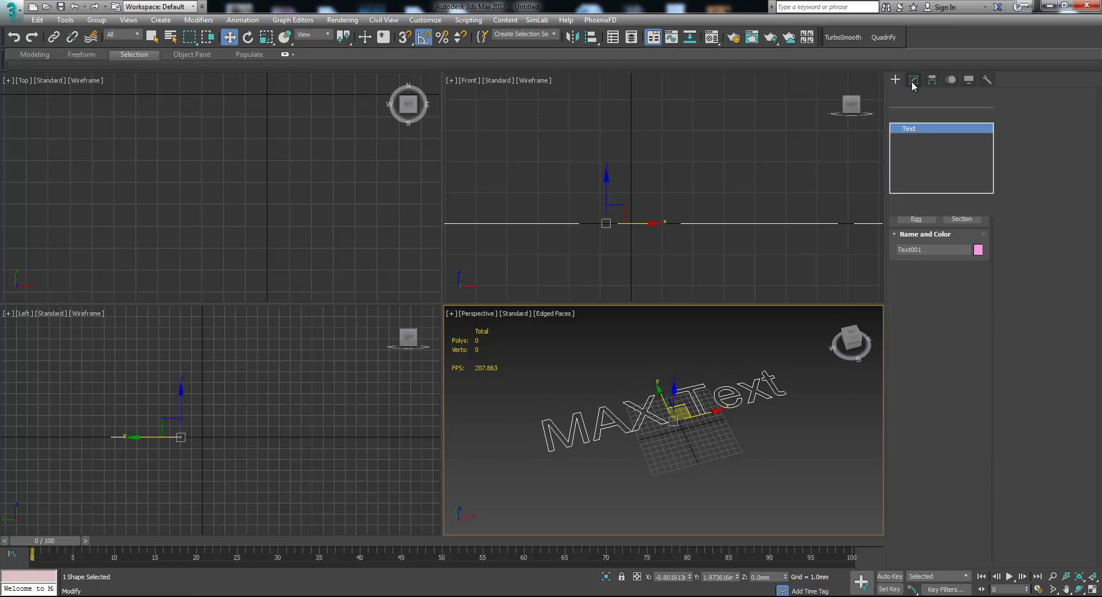
{"action": "double_click", "coordinate": [951, 347]}
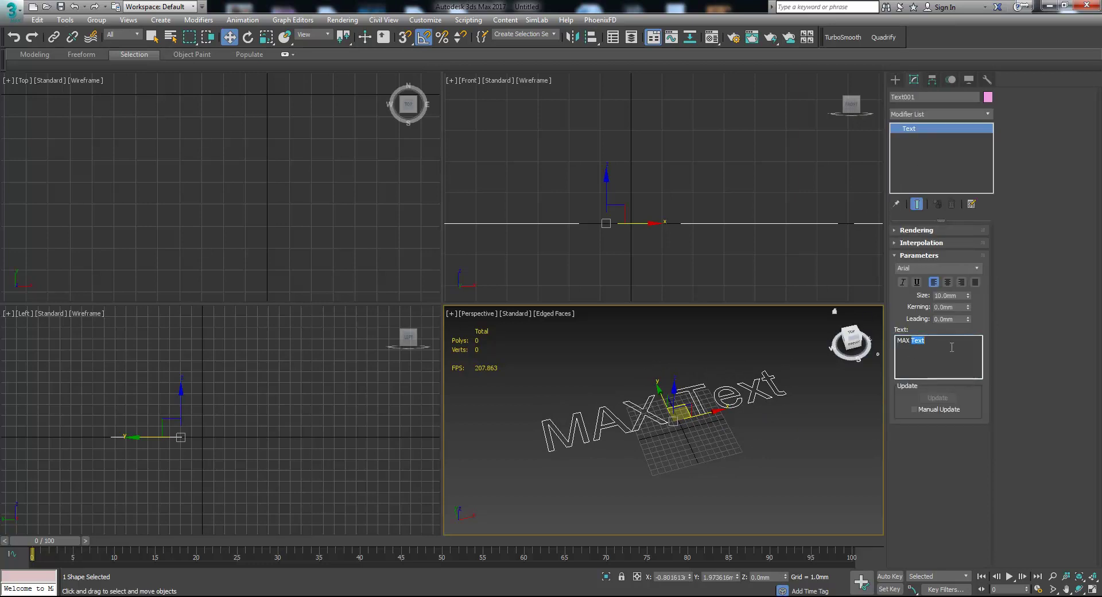
{"action": "left_click_drag", "start_coordinate": [957, 343], "coordinate": [897, 345]}
{"action": "type", "text": "SHAPES TUTORU"}
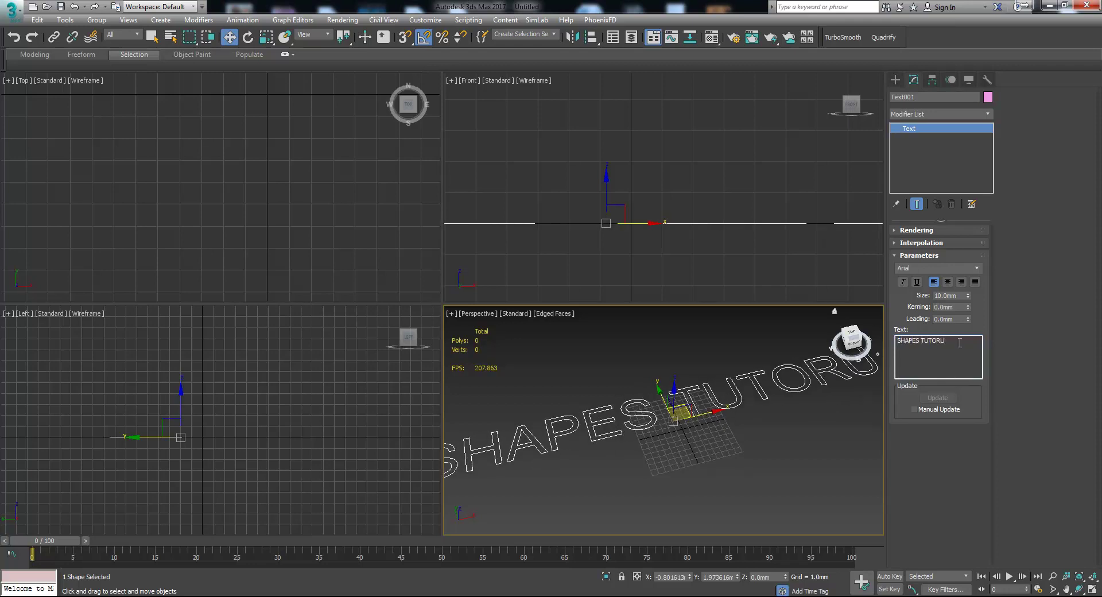
{"action": "key", "text": "BackSpace"}
{"action": "type", "text": "IAL"}
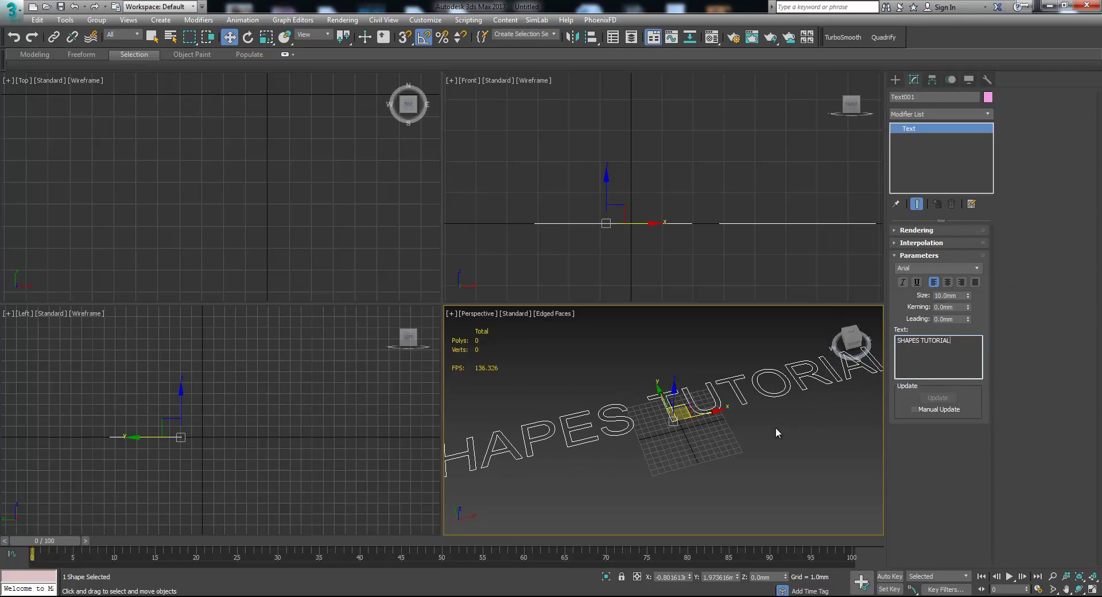
Maximize the perspective view and set the text's size to 10.9 mm and its kerning to -0.245 mm
{"action": "middle_click_drag", "start_coordinate": [775, 427], "coordinate": [721, 440], "text": "alt"}
{"action": "key", "text": "alt+w"}
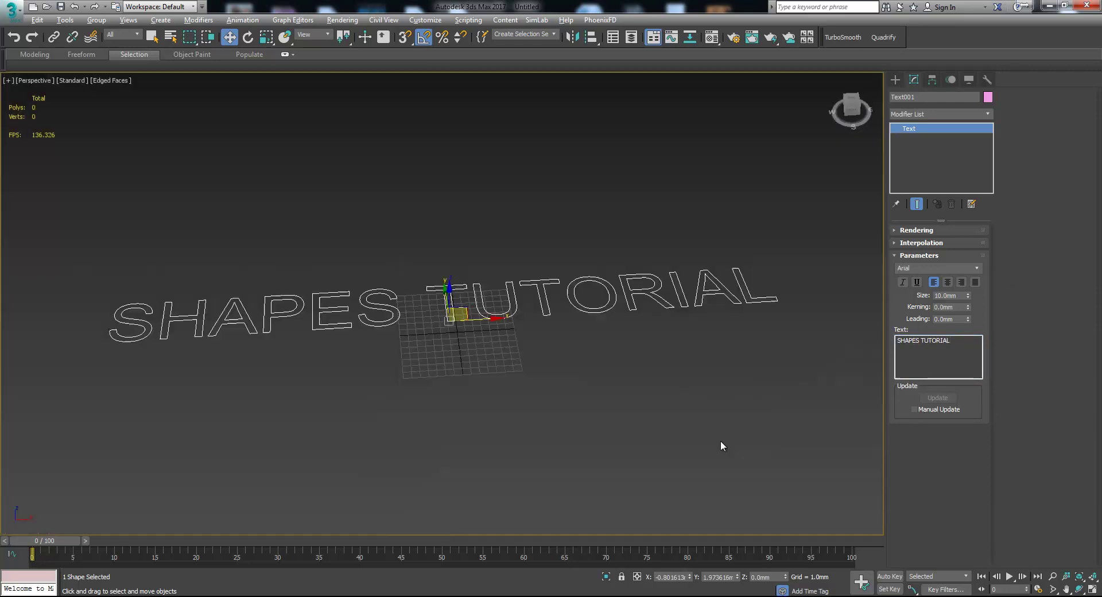
{"action": "middle_click_drag", "start_coordinate": [585, 410], "coordinate": [579, 416], "text": "alt"}
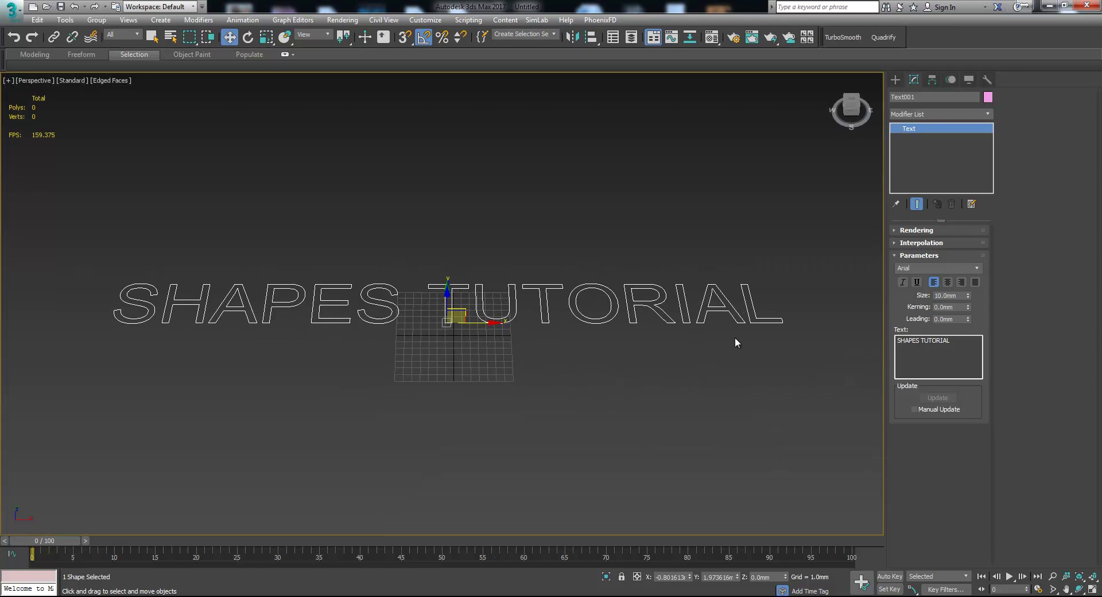
{"action": "left_click_drag", "start_coordinate": [968, 295], "coordinate": [955, 342]}
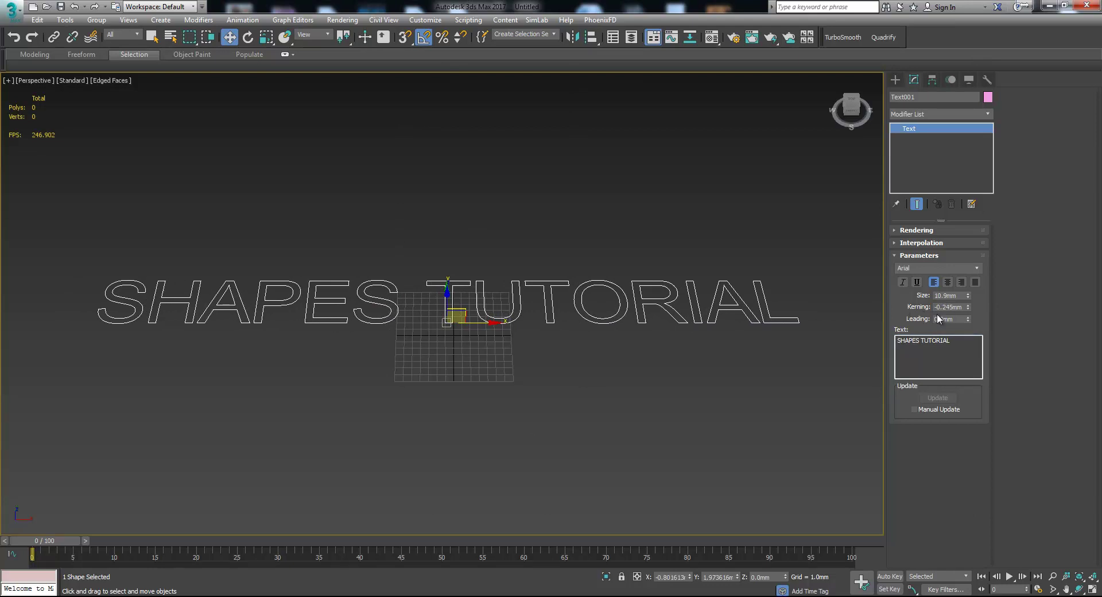
Add a second line reading "ffefwefwefwef" below "SHAPES TUTORIAL" in the text spline
{"action": "left_click_drag", "start_coordinate": [967, 321], "coordinate": [987, 248]}
{"action": "left_click", "coordinate": [970, 343]}
{"action": "type", "text": "ffefwefwefwef"}
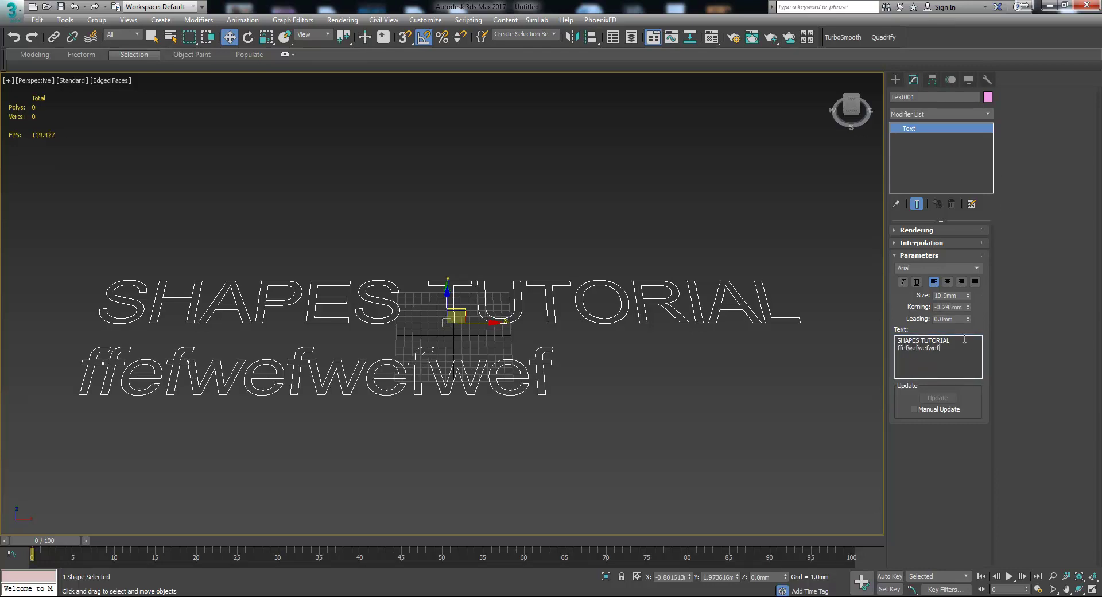
Tighten the text's line spacing to a leading of about -1.95 mm and set its kerning to about -0.213 mm
{"action": "left_click_drag", "start_coordinate": [967, 319], "coordinate": [328, 55]}
{"action": "left_click_drag", "start_coordinate": [253, 491], "coordinate": [607, 327]}
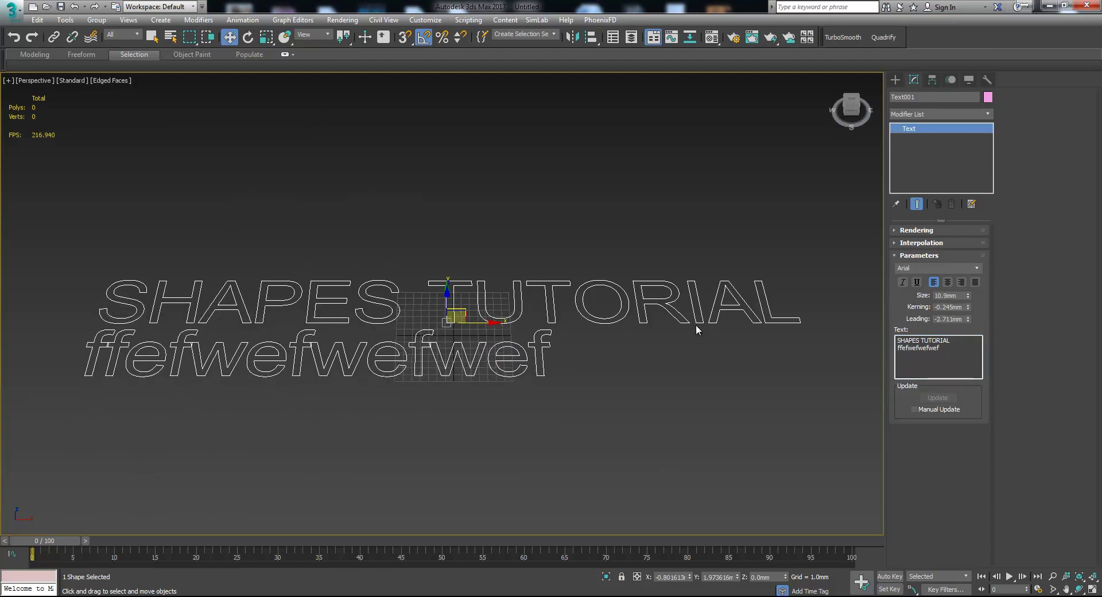
{"action": "left_click_drag", "start_coordinate": [968, 319], "coordinate": [623, 289]}
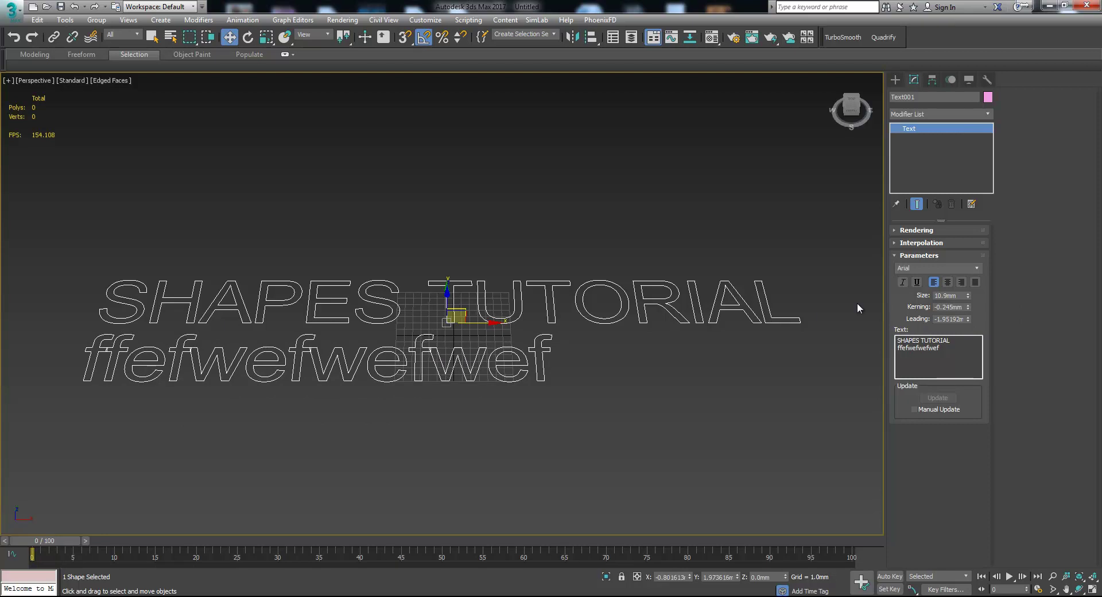
{"action": "left_click_drag", "start_coordinate": [968, 311], "coordinate": [1065, 279]}
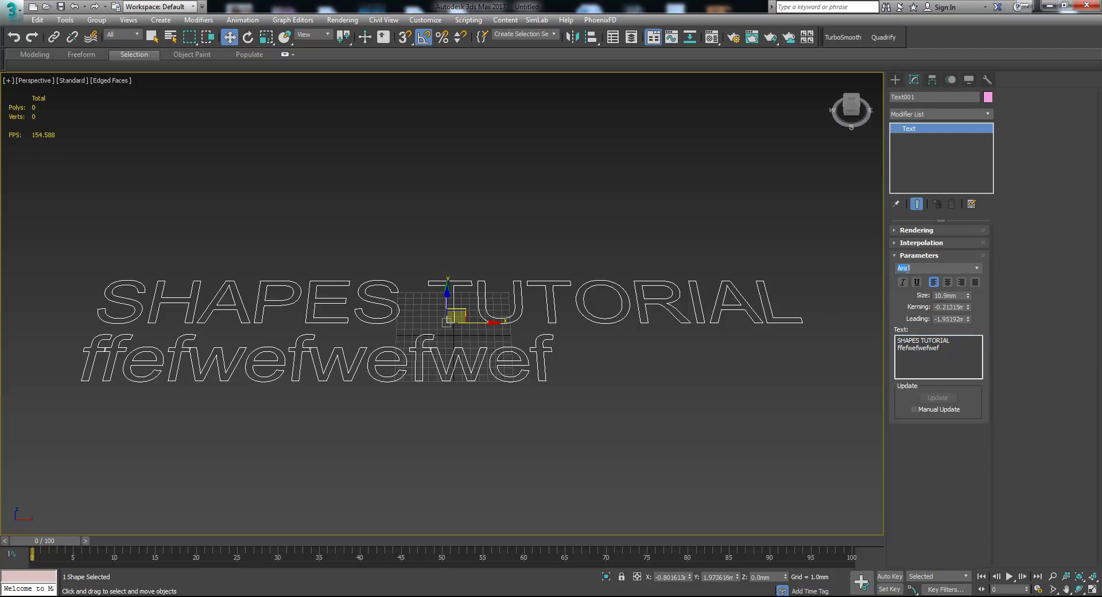
Change the text's font to the Helvetica LT 23 Ultra Light variant and widen its kerning to about 0.573 mm
{"action": "left_click", "coordinate": [976, 267]}
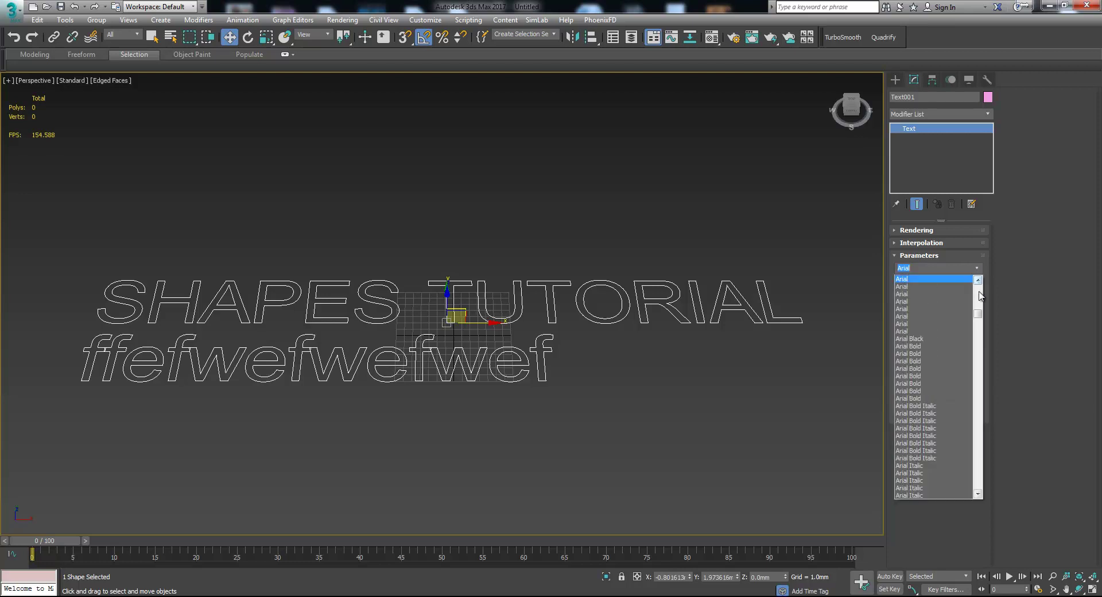
{"action": "left_click_drag", "start_coordinate": [978, 320], "coordinate": [978, 369]}
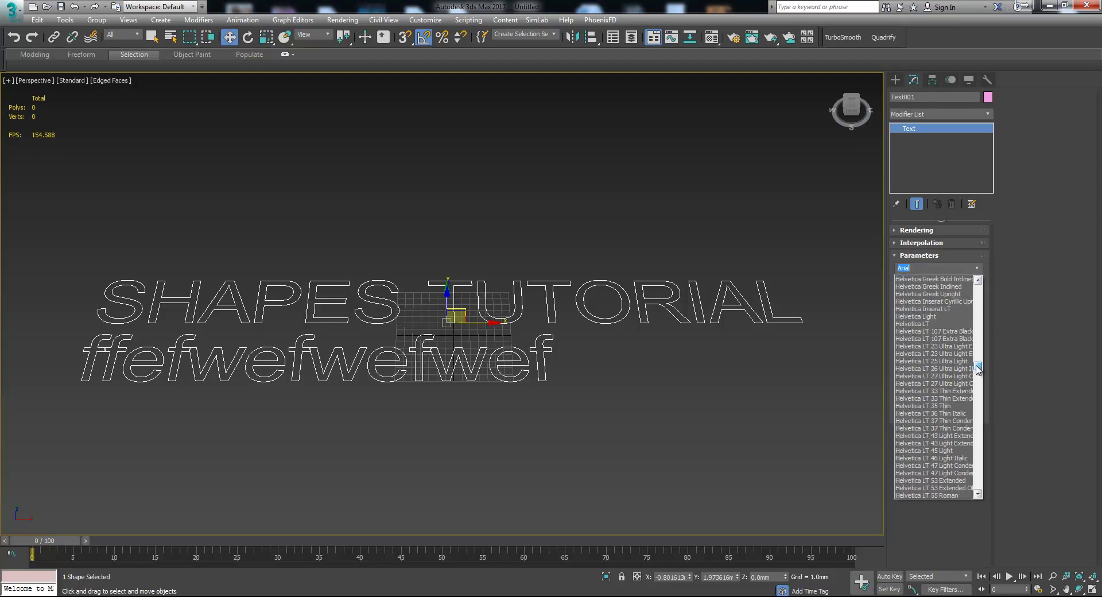
{"action": "left_click", "coordinate": [925, 324]}
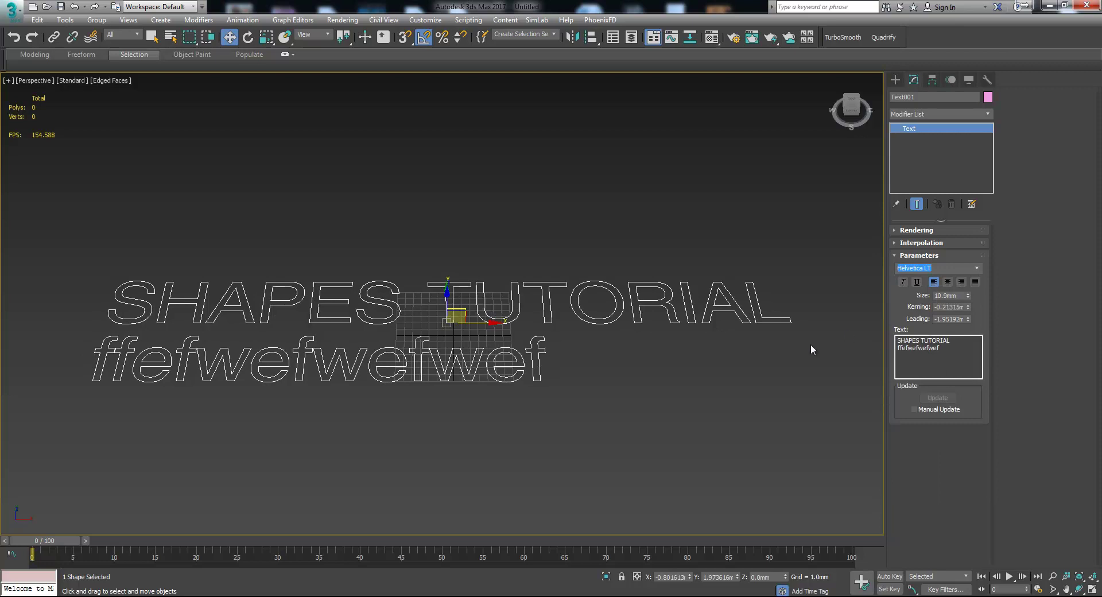
{"action": "scroll", "coordinate": [969, 269], "scroll_direction": "down", "scroll_amount": 1}
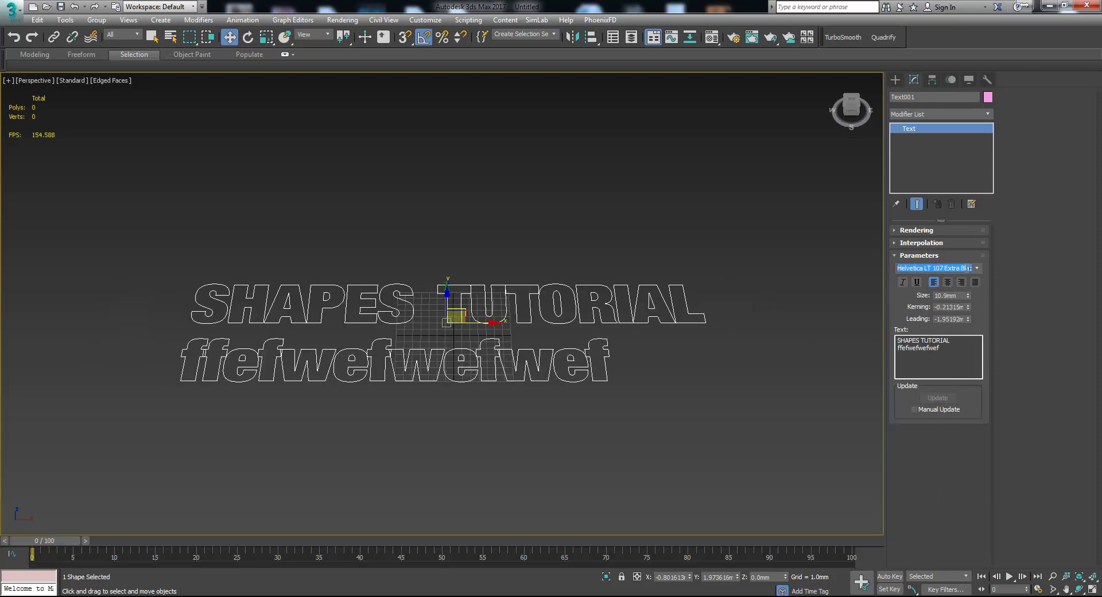
{"action": "scroll", "coordinate": [969, 268], "scroll_direction": "down", "scroll_amount": 1}
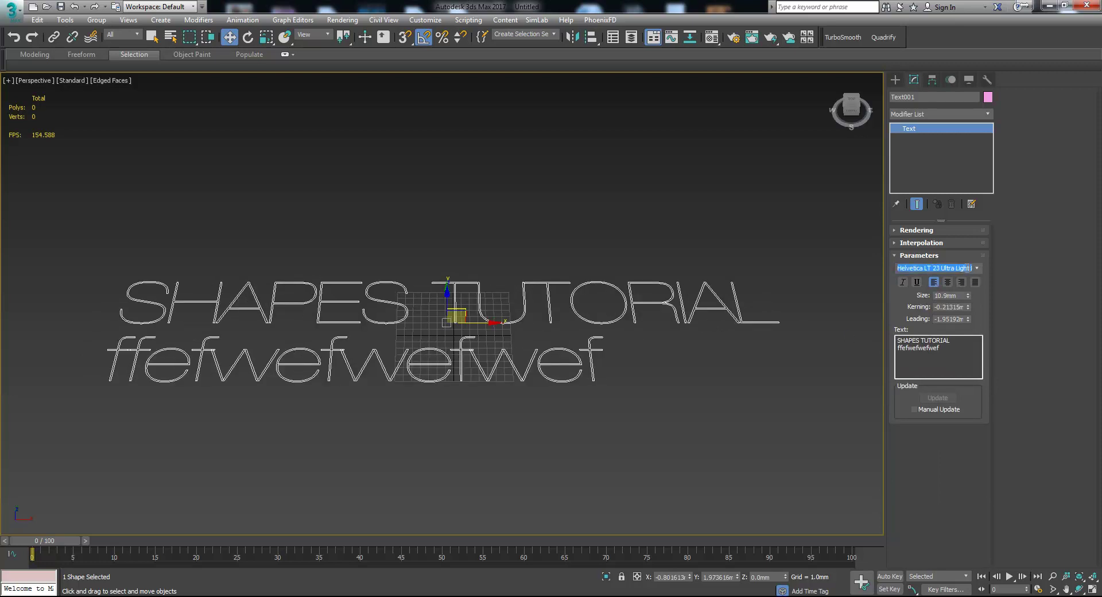
{"action": "middle_click_drag", "start_coordinate": [762, 385], "coordinate": [780, 395]}
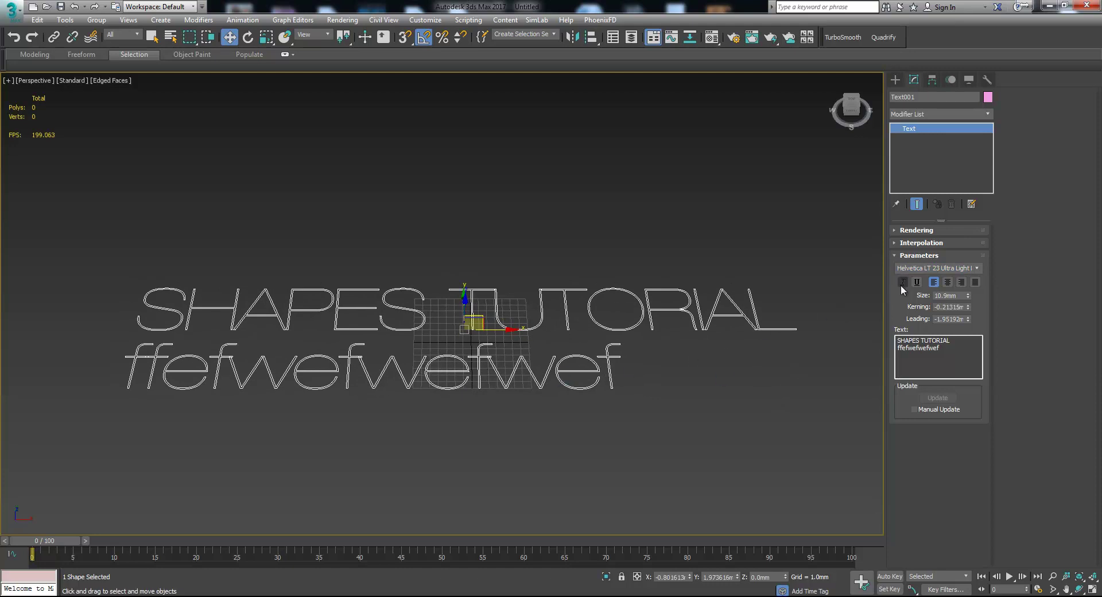
{"action": "left_click_drag", "start_coordinate": [968, 311], "coordinate": [967, 96]}
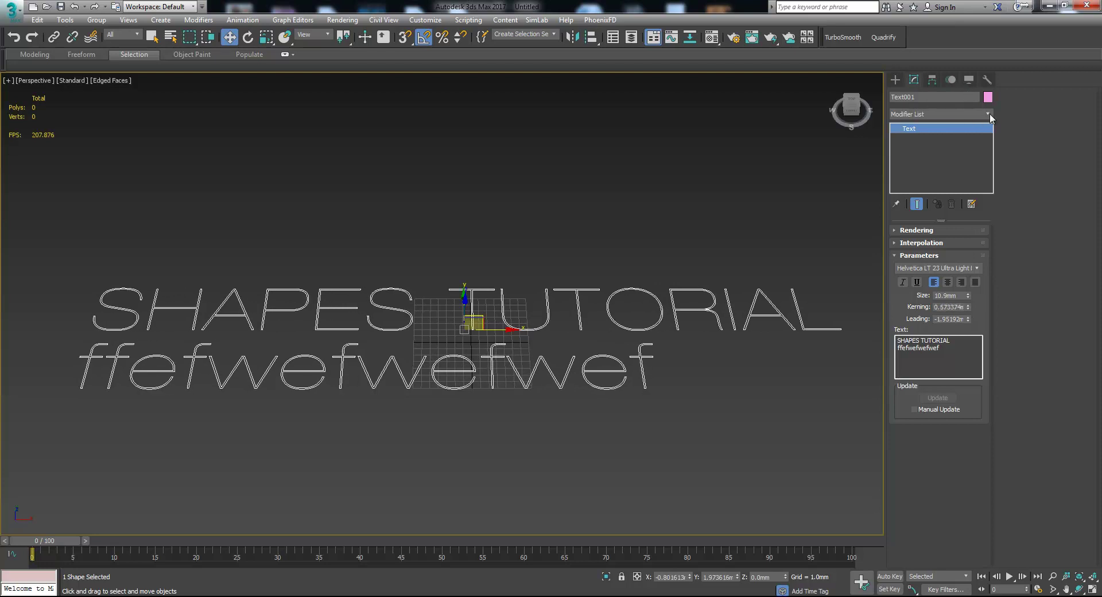
Apply an Extrude modifier to the text spline with an amount of 1.25 mm and deselect the text
{"action": "left_click", "coordinate": [984, 115]}
{"action": "scroll", "coordinate": [956, 412], "scroll_direction": "down", "scroll_amount": 2}
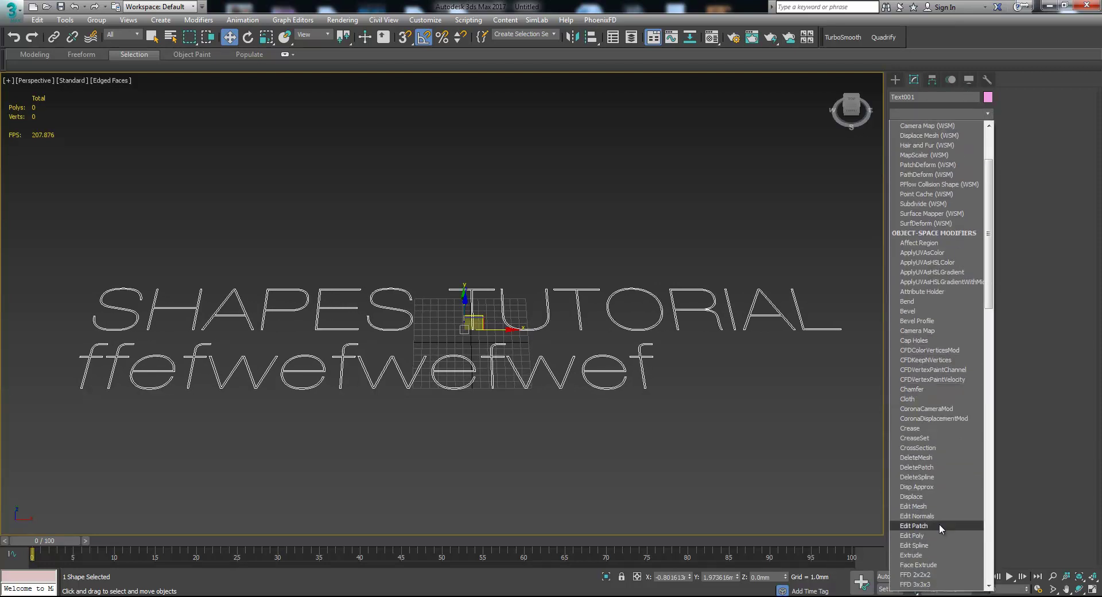
{"action": "left_click", "coordinate": [941, 553]}
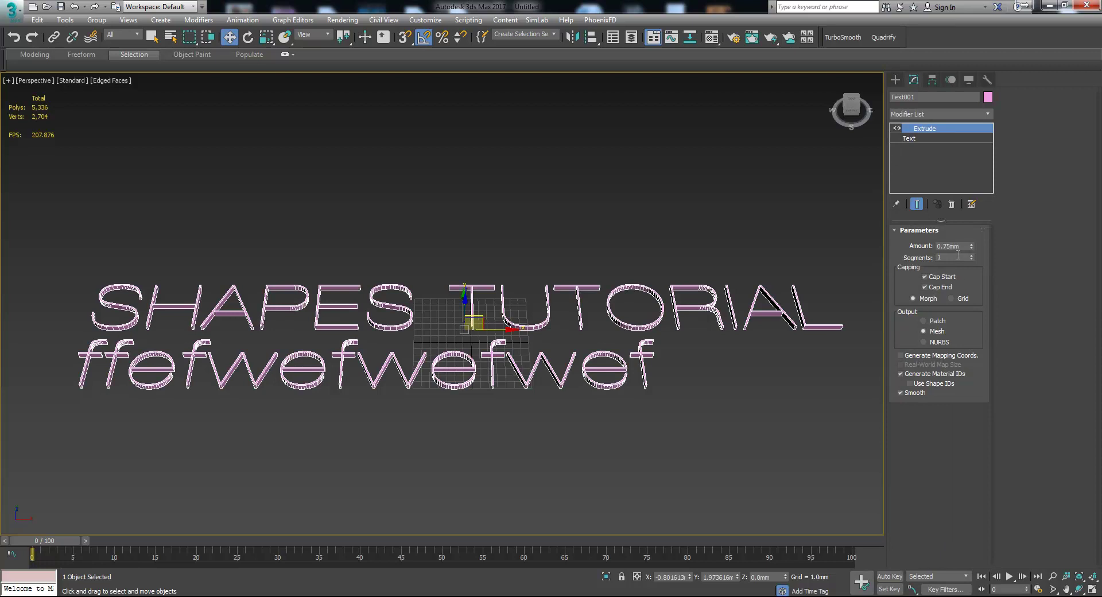
{"action": "left_click_drag", "start_coordinate": [972, 246], "coordinate": [974, 232]}
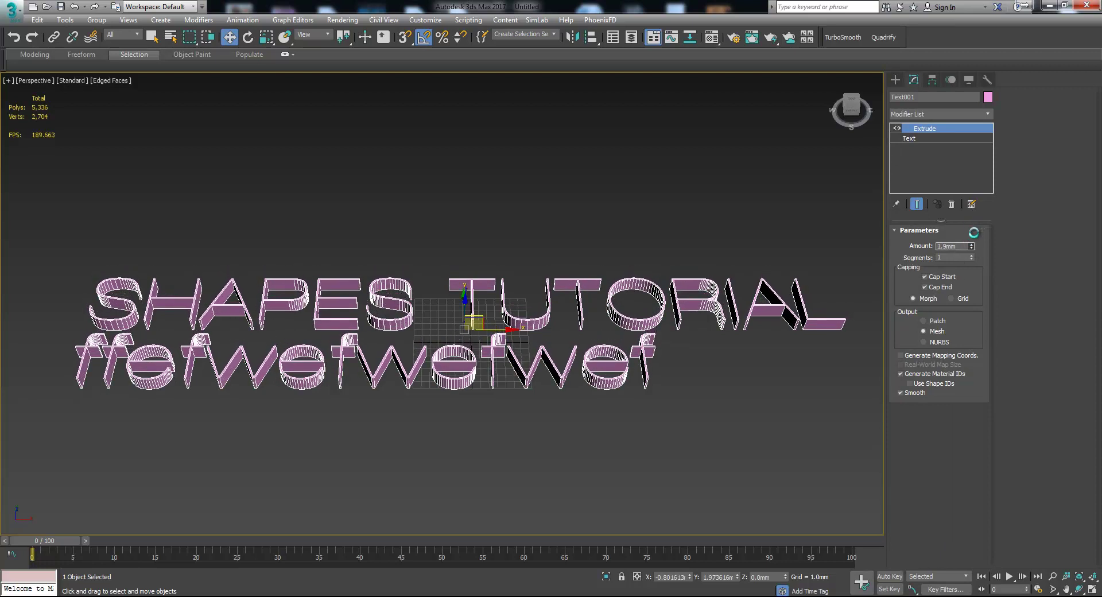
{"action": "left_click", "coordinate": [725, 432]}
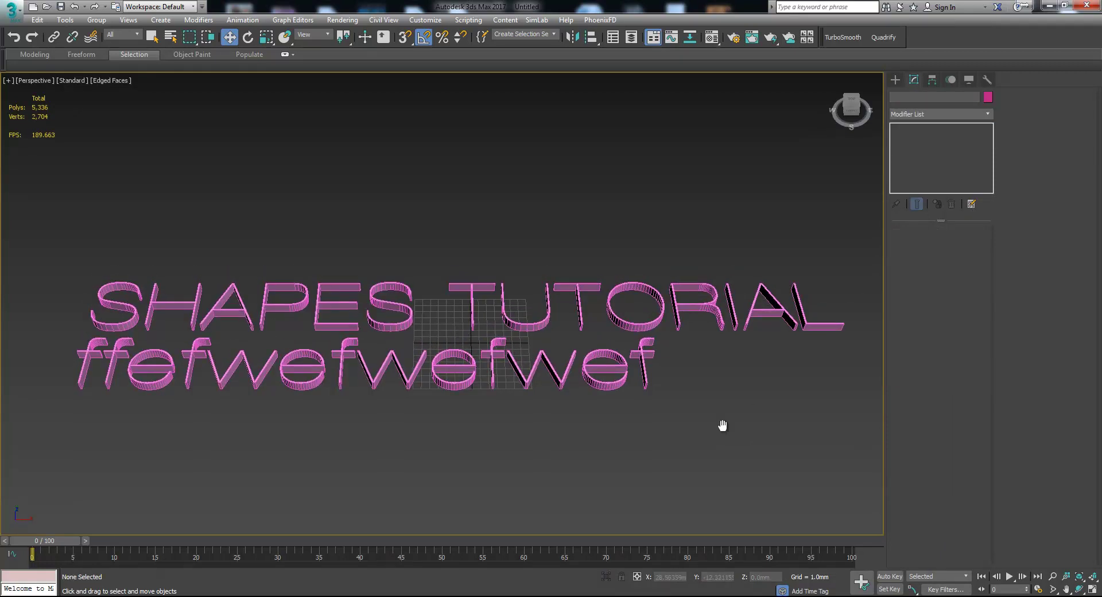
Turn off the edged-faces display in the perspective view and examine the extruded text from an angle
{"action": "middle_click_drag", "start_coordinate": [722, 425], "coordinate": [703, 433]}
{"action": "key", "text": "F4"}
{"action": "middle_click_drag", "start_coordinate": [673, 366], "coordinate": [648, 332], "text": "alt"}
Stand the extruded text upright by rotating it 90 degrees about the X axis, and deselect it in a front-facing view
{"action": "left_click", "coordinate": [559, 317]}
{"action": "middle_click_drag", "start_coordinate": [558, 317], "coordinate": [602, 325], "text": "alt"}
{"action": "key", "text": "e"}
{"action": "middle_click_drag", "start_coordinate": [424, 337], "coordinate": [497, 273], "text": "alt"}
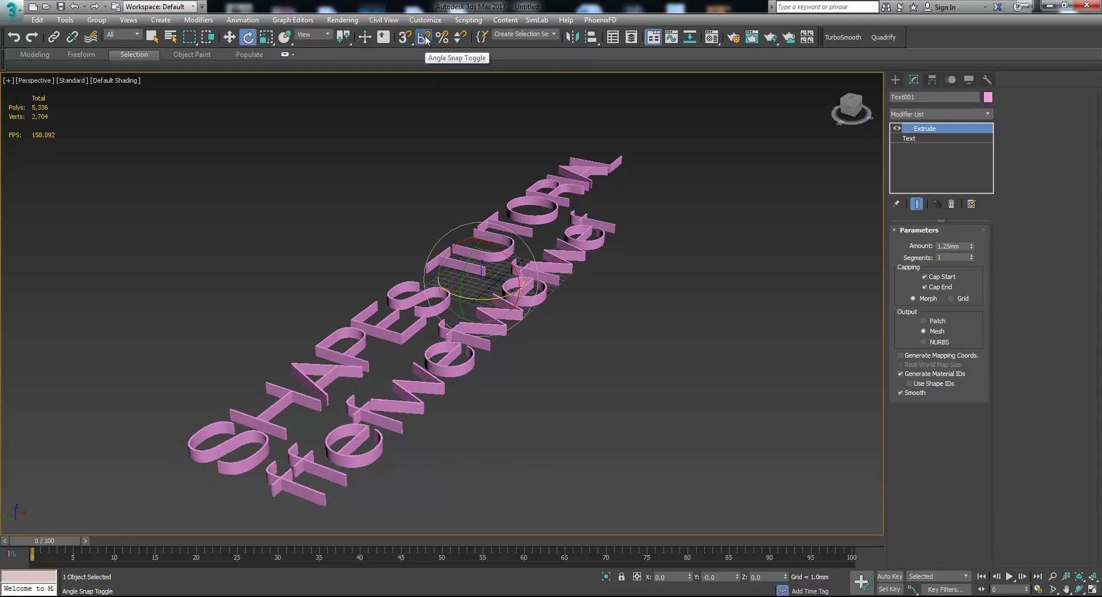
{"action": "left_click_drag", "start_coordinate": [495, 243], "coordinate": [554, 267]}
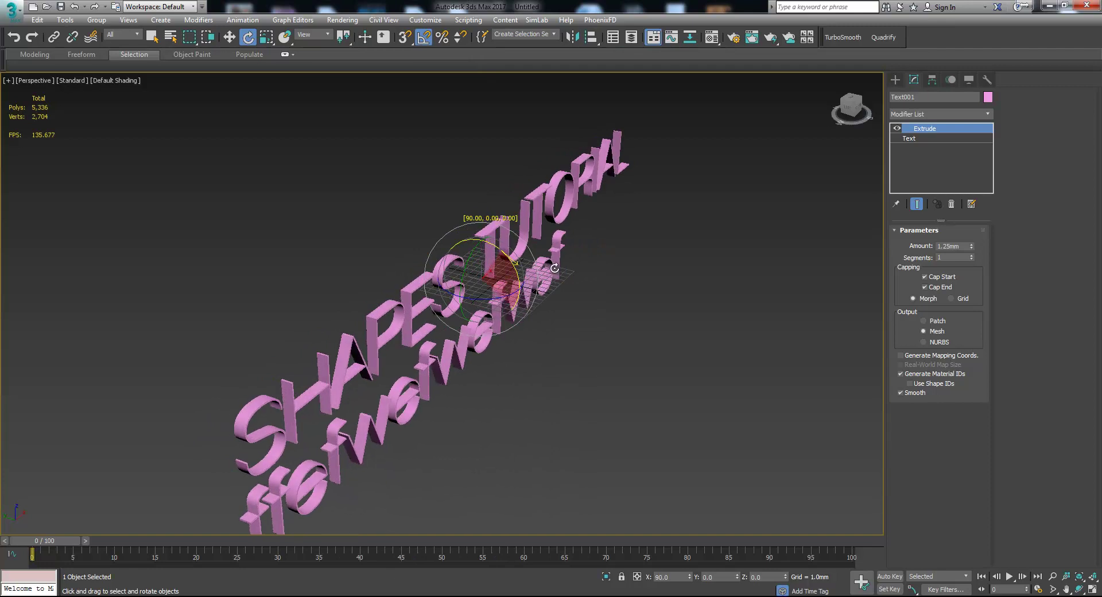
{"action": "left_click_drag", "start_coordinate": [554, 268], "coordinate": [554, 268]}
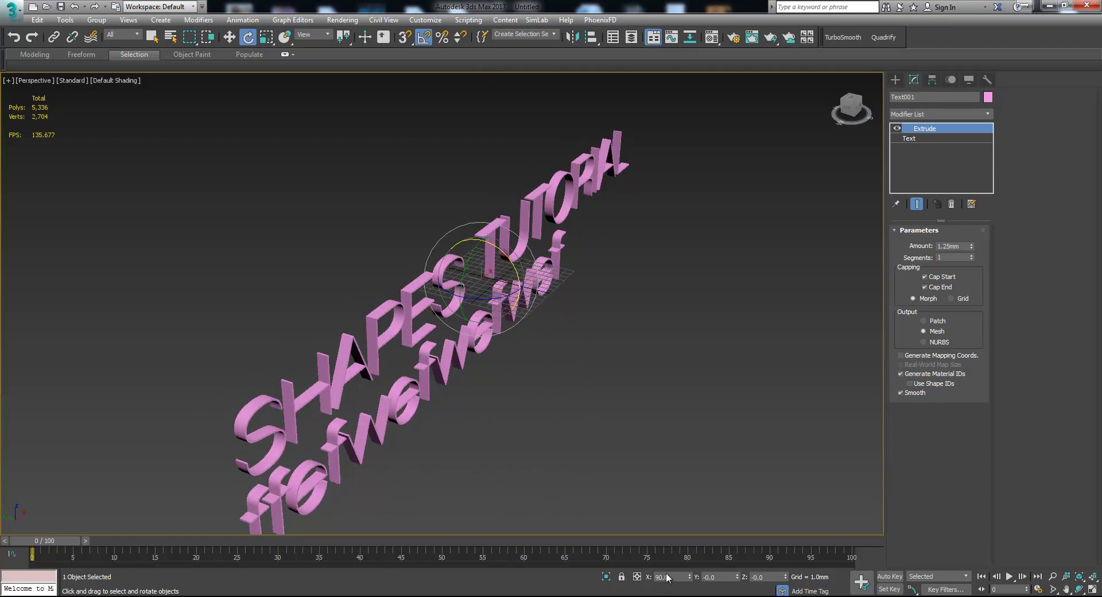
{"action": "middle_click_drag", "start_coordinate": [581, 393], "coordinate": [460, 393], "text": "alt"}
{"action": "left_click", "coordinate": [520, 396]}
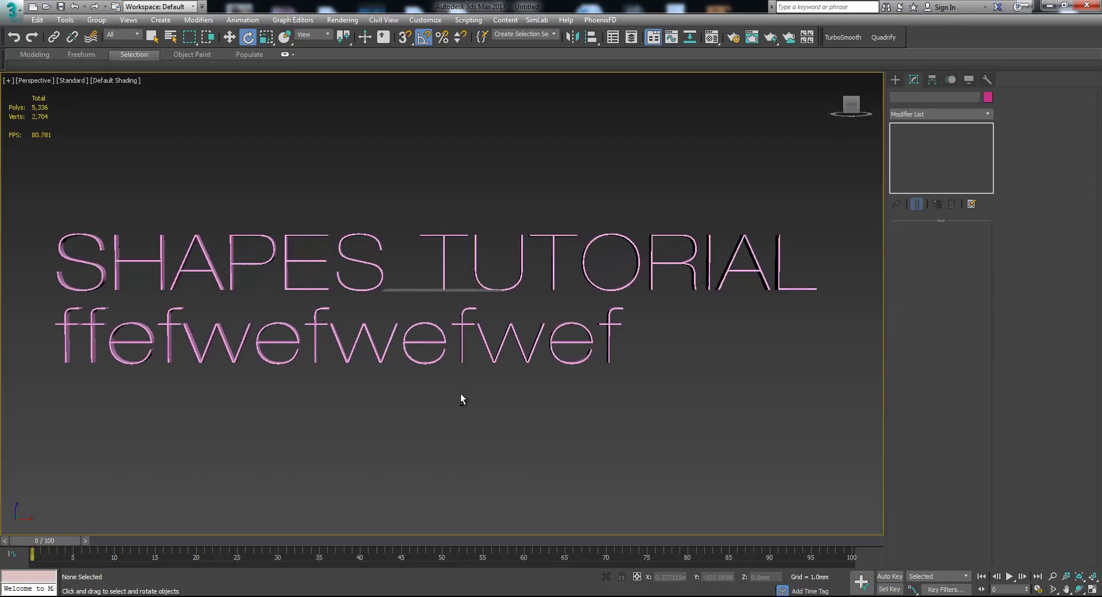